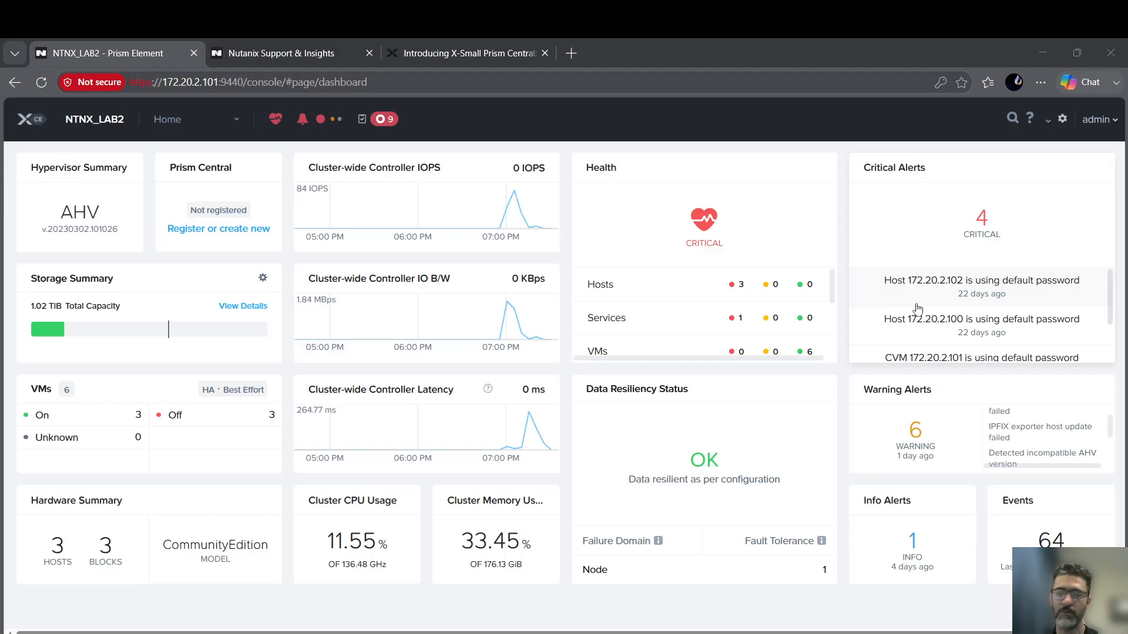
Show the Prism Central Registration settings, which report the cluster as unregistered, and the admin menu.
left_click(204, 130)
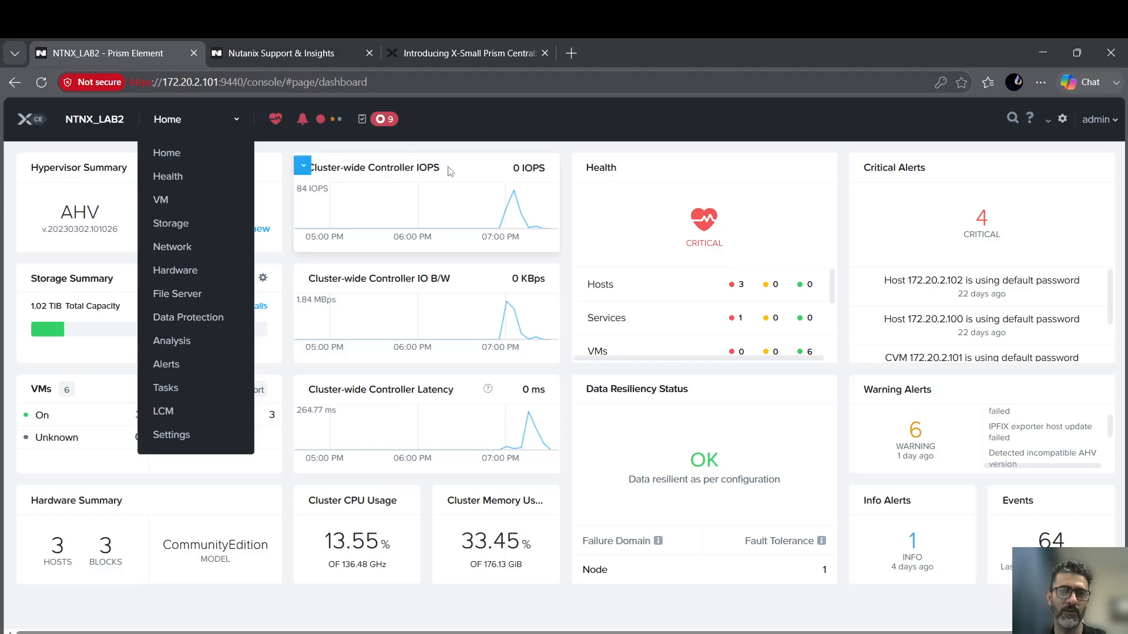
left_click(496, 125)
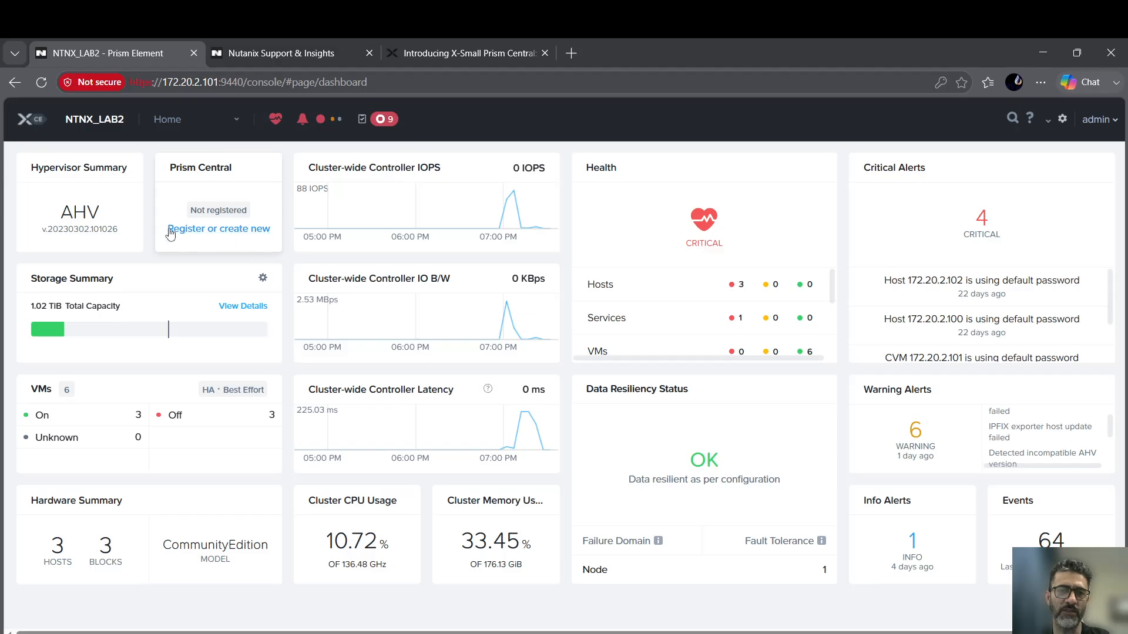
left_click(1063, 120)
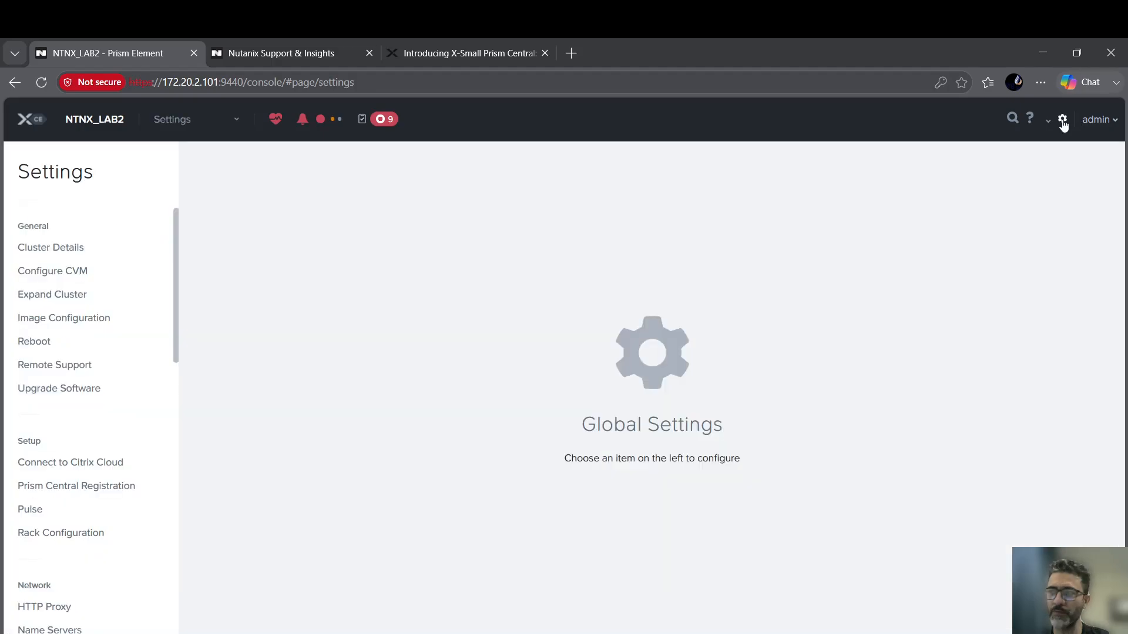
scroll(100, 414, "down", 1)
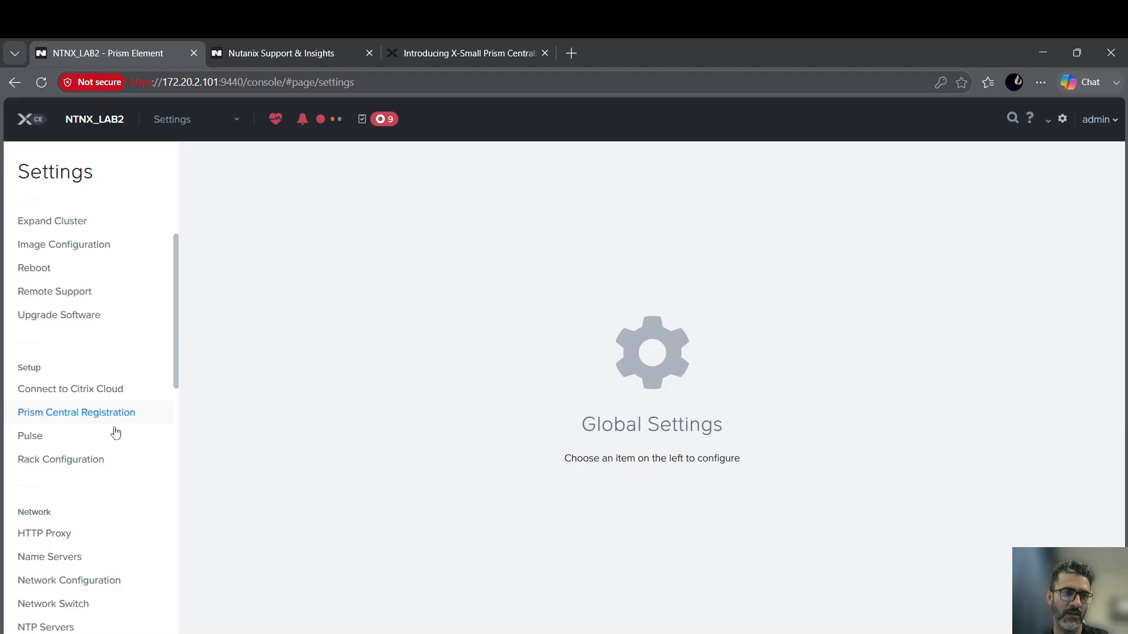
left_click(96, 417)
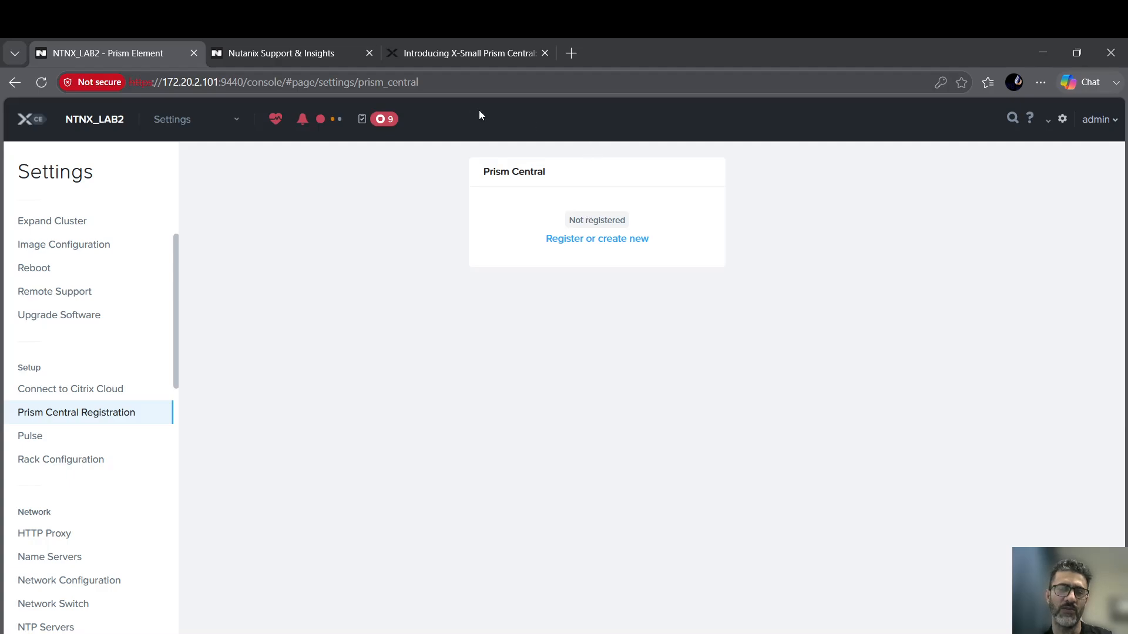
left_click(1101, 124)
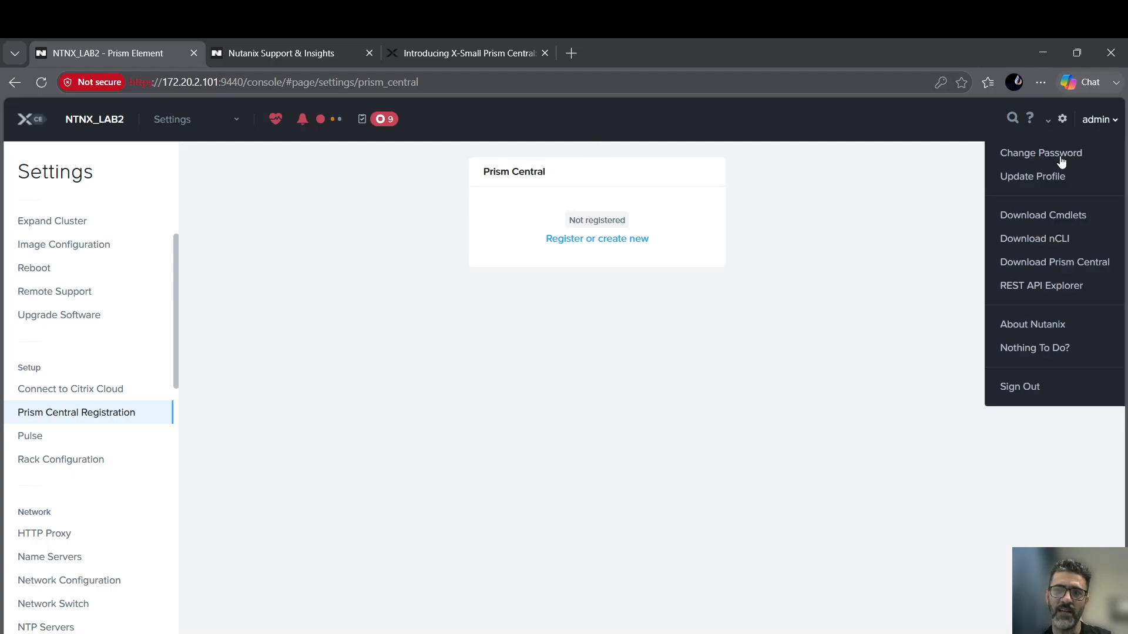
left_click(1037, 325)
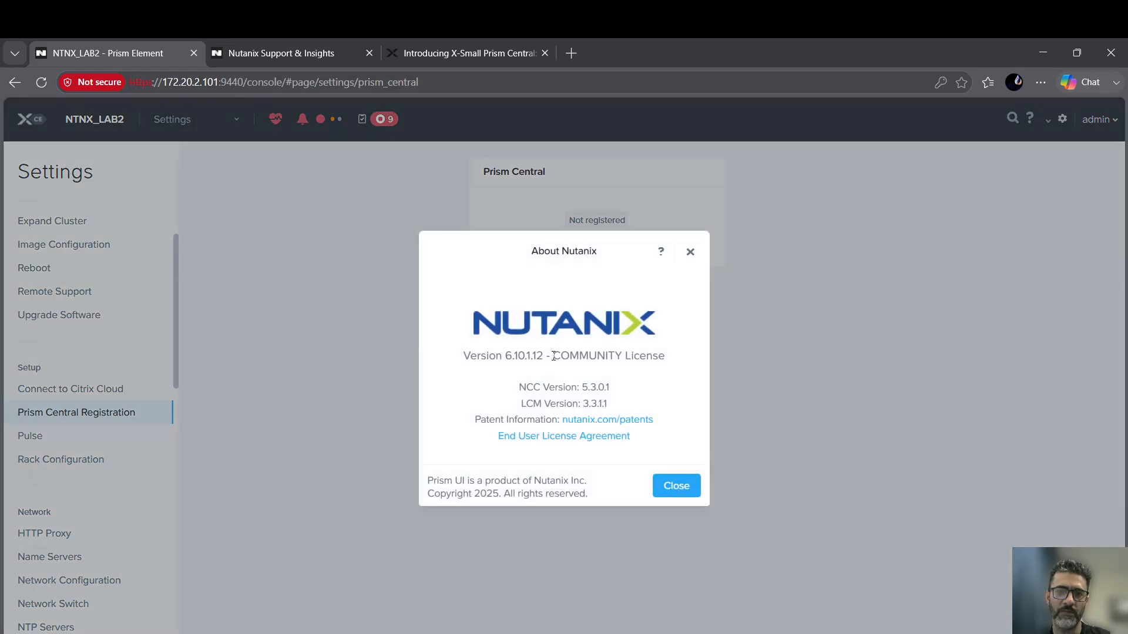
left_click_drag(550, 357, 503, 358)
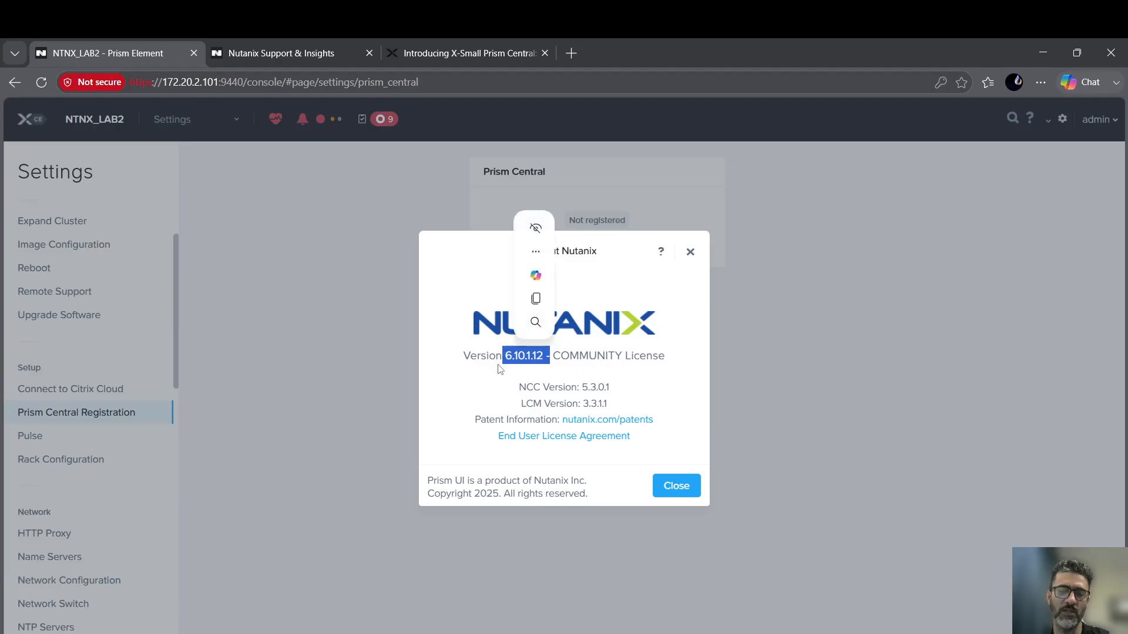
left_click(482, 352)
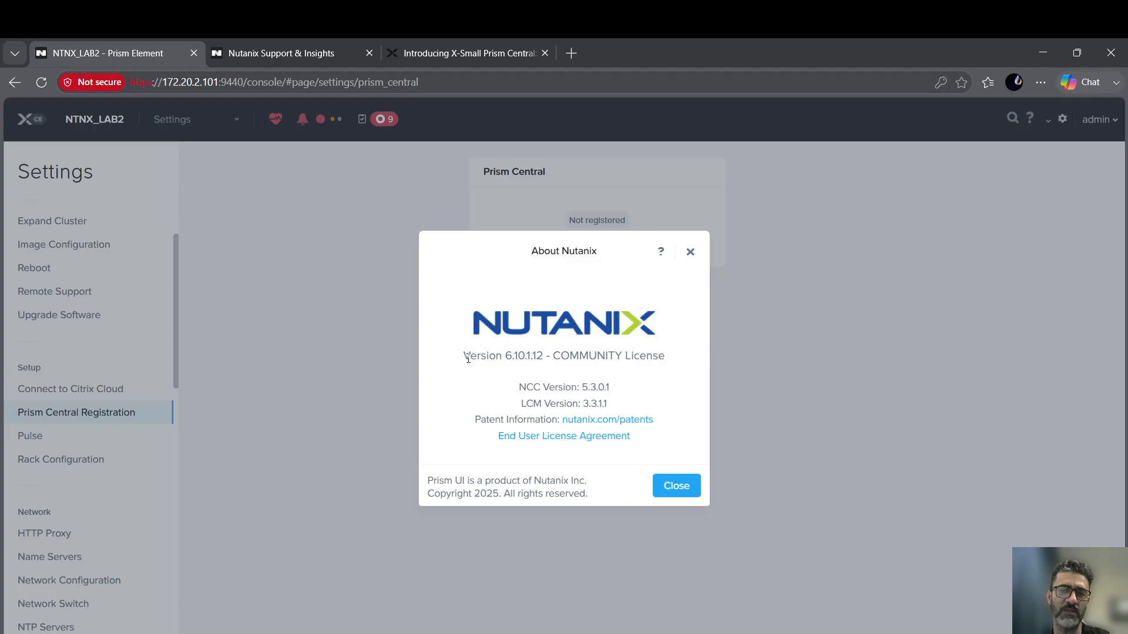
left_click_drag(464, 356, 547, 356)
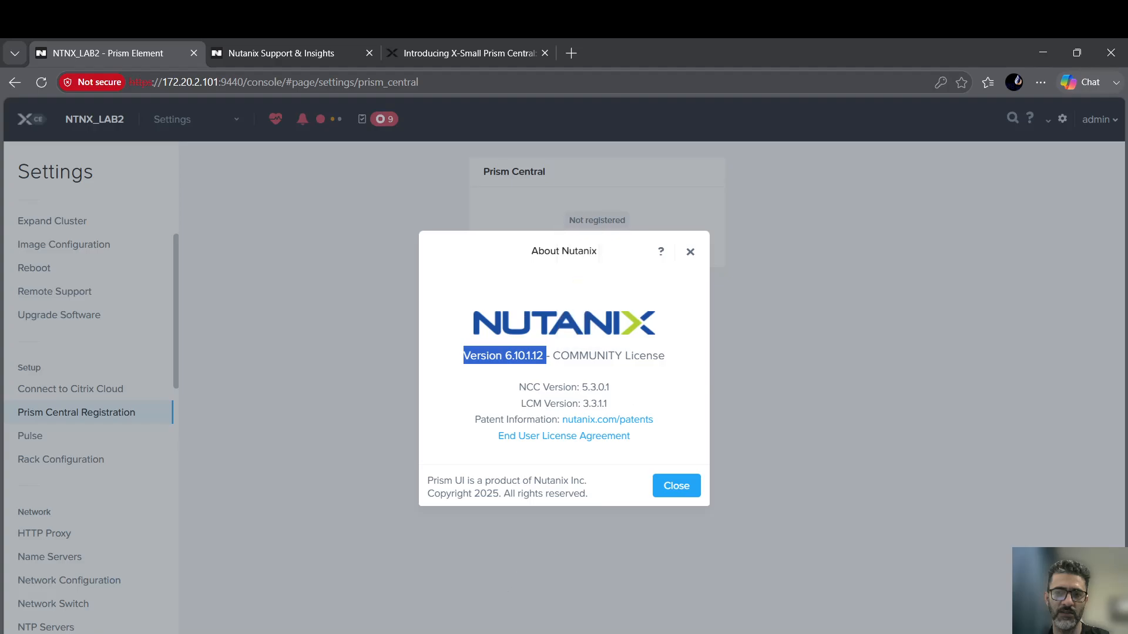
left_click(485, 633)
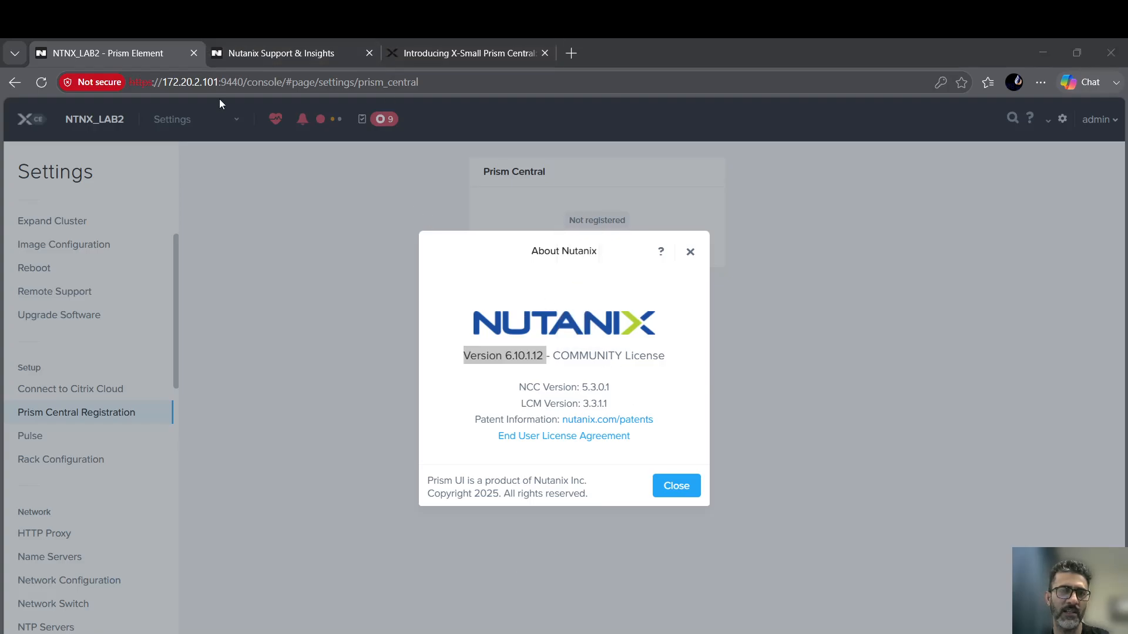
left_click(211, 120)
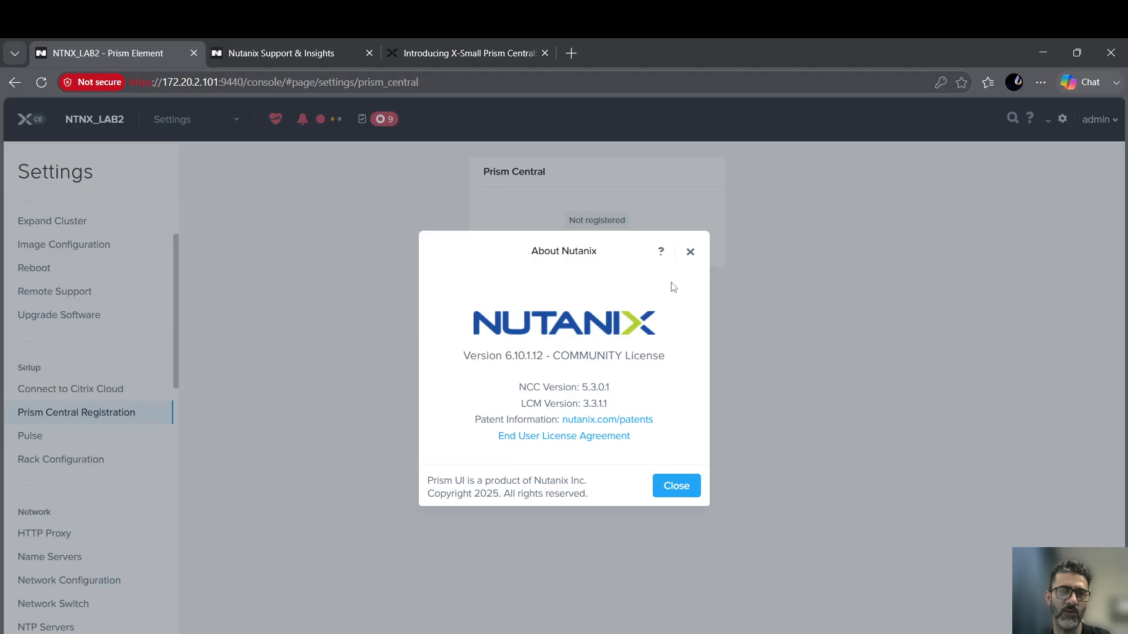
left_click(690, 251)
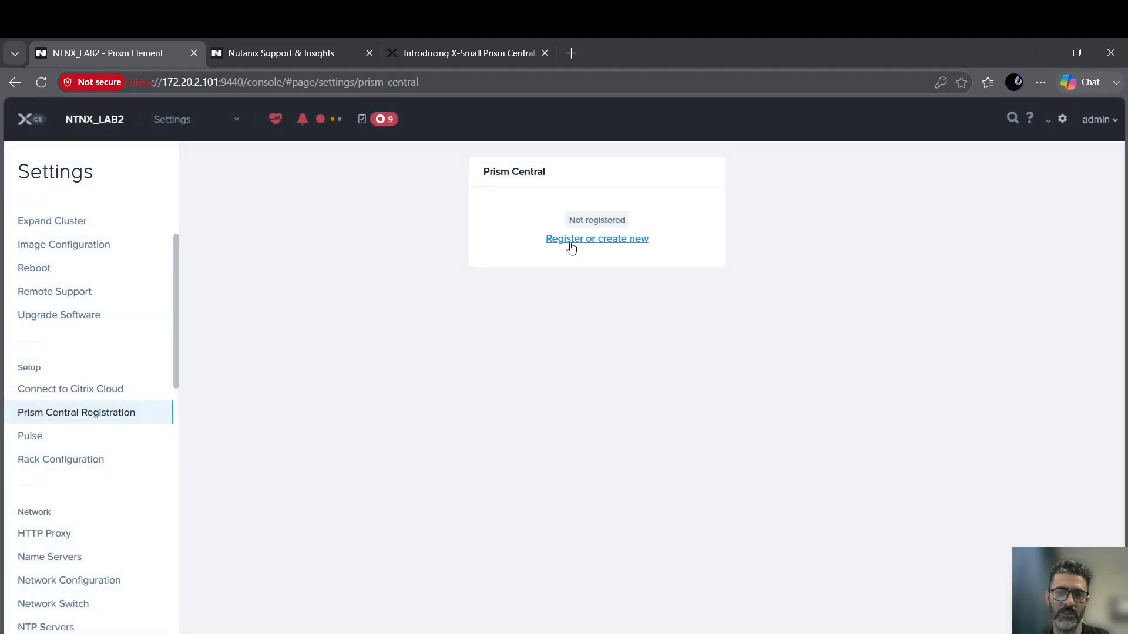
Choose Register or create new, then Deploy, to list PC versions; switch to Support & Insights.
left_click(568, 240)
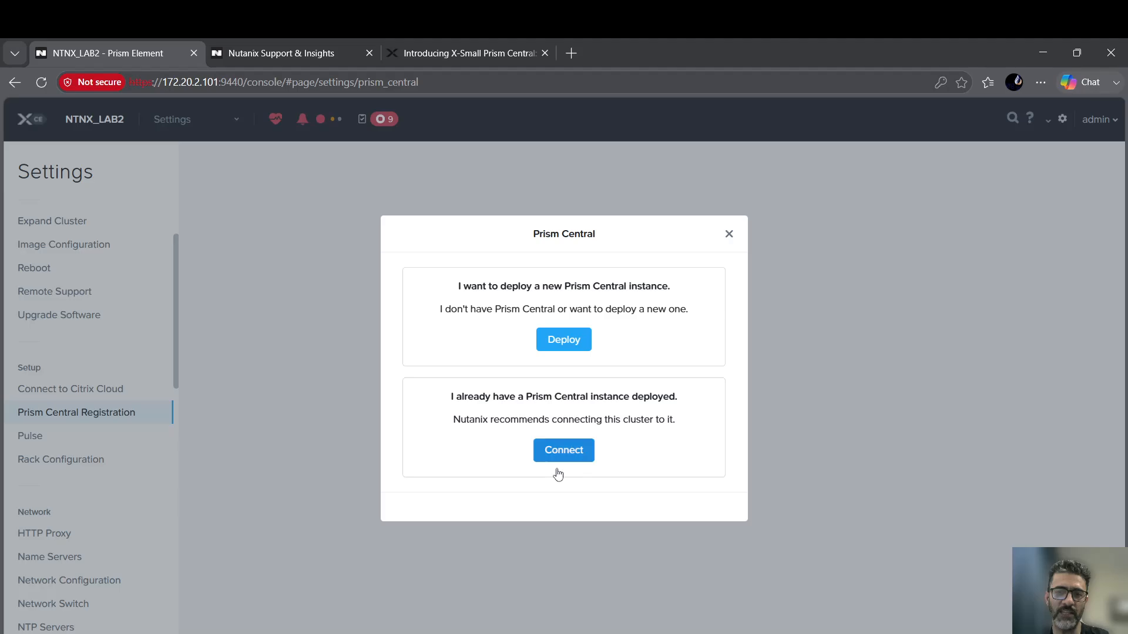
left_click(575, 351)
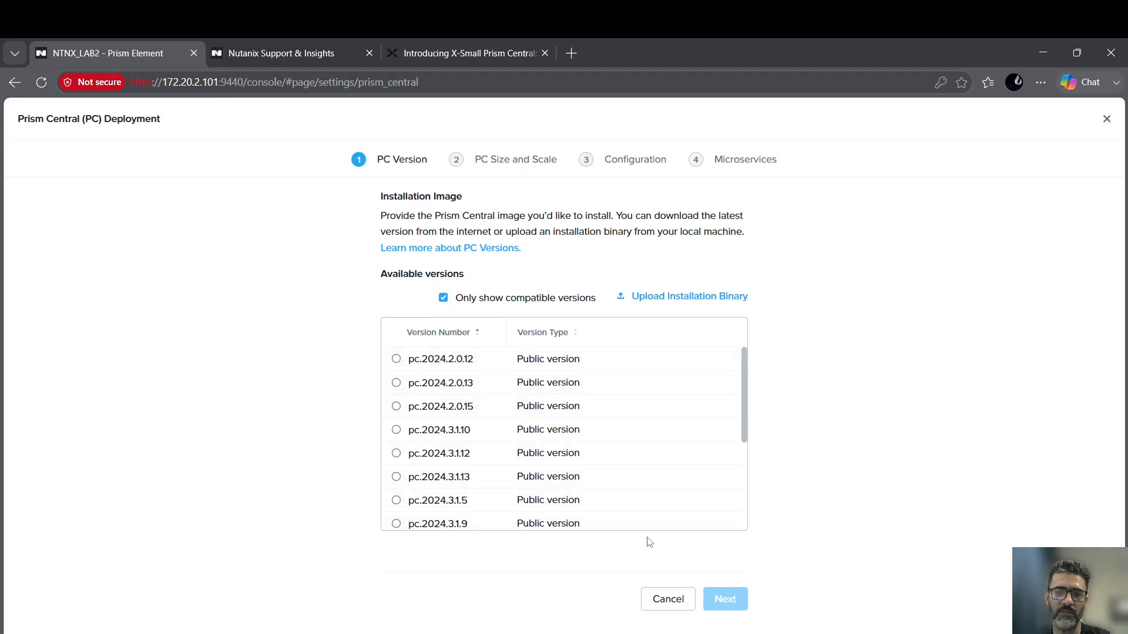
left_click(256, 52)
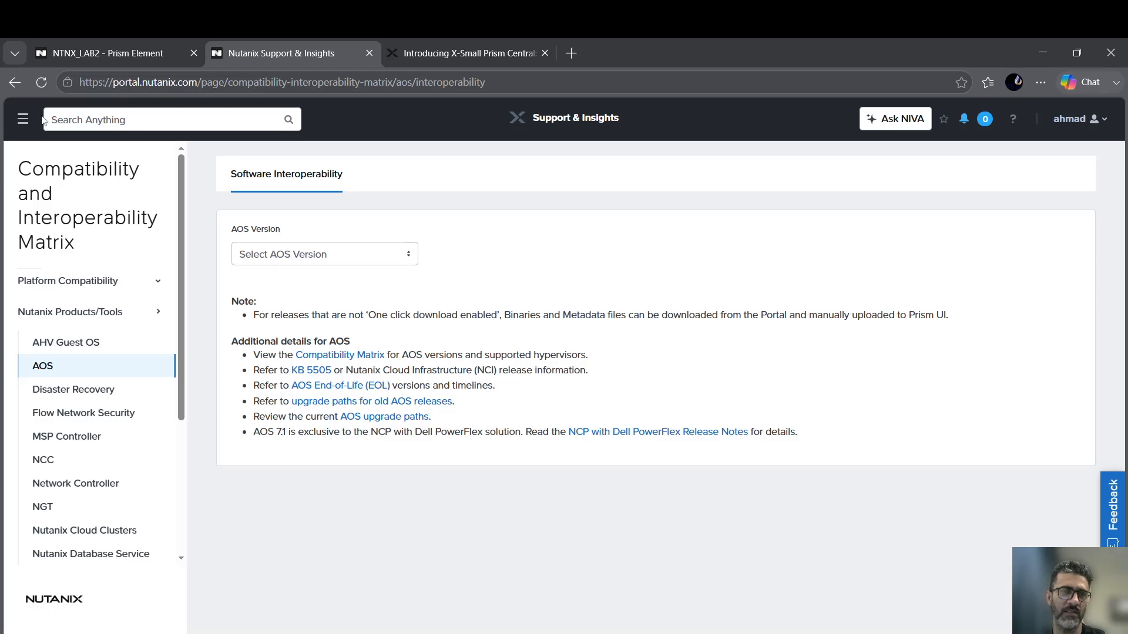
Go to the Compatibility and Interoperability Matrix's AOS interoperability page under Nutanix Products/Tools.
left_click(23, 121)
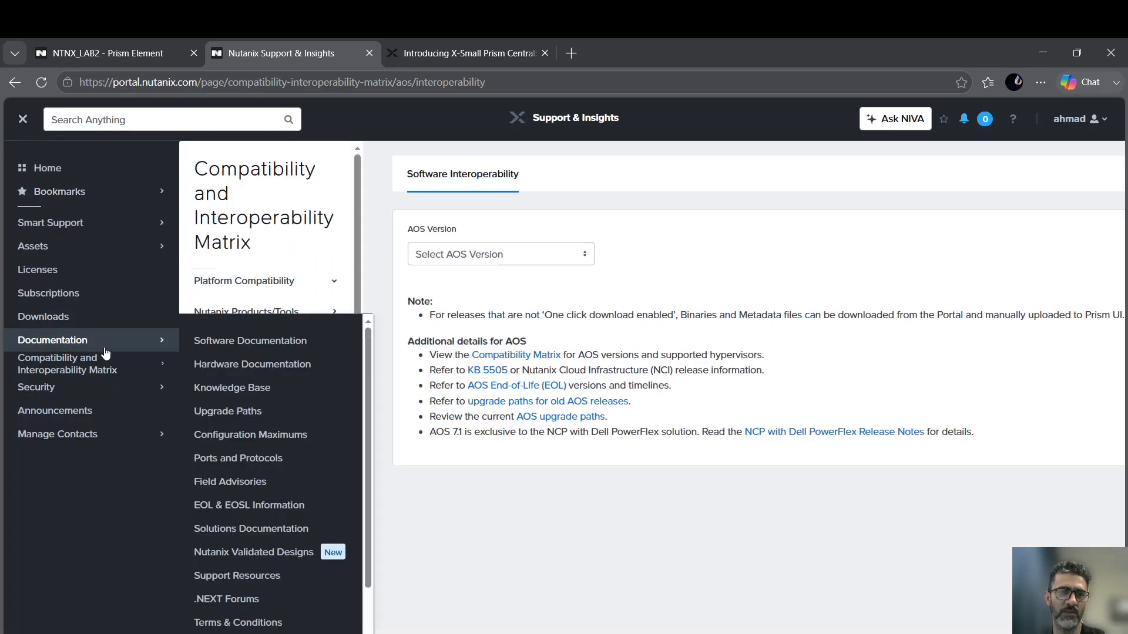
mouse_move(98, 367)
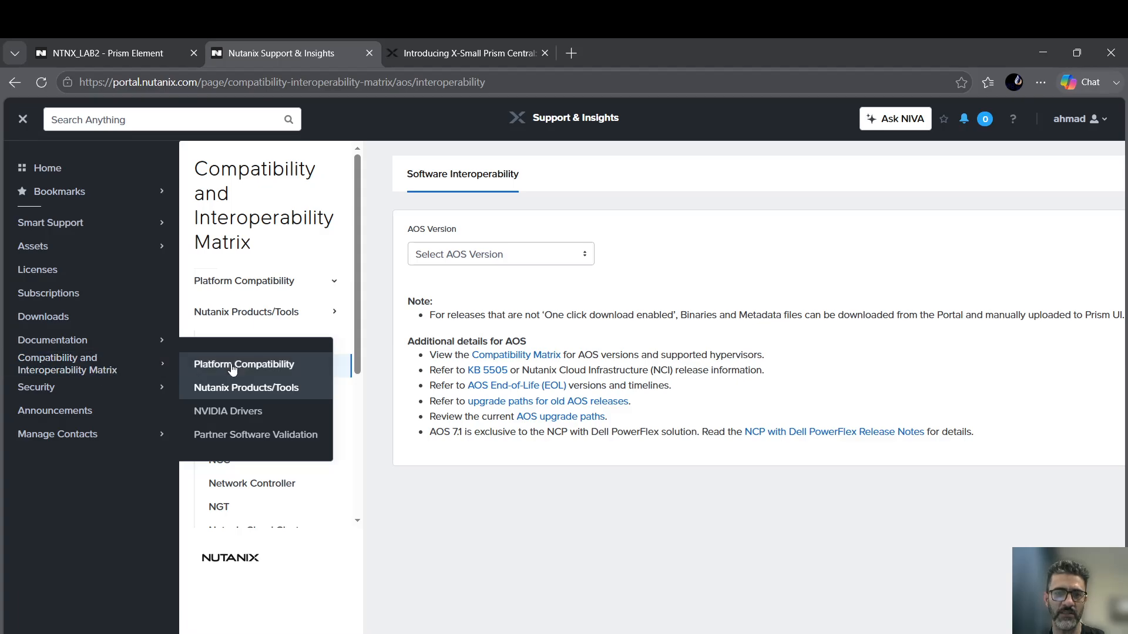
left_click(261, 390)
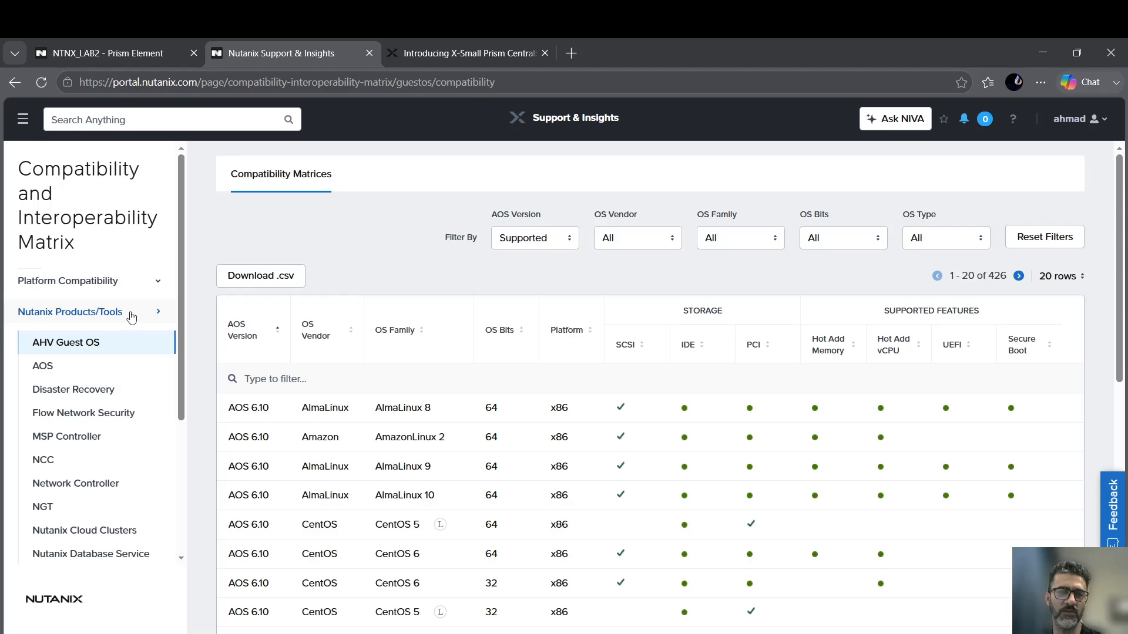
left_click(47, 369)
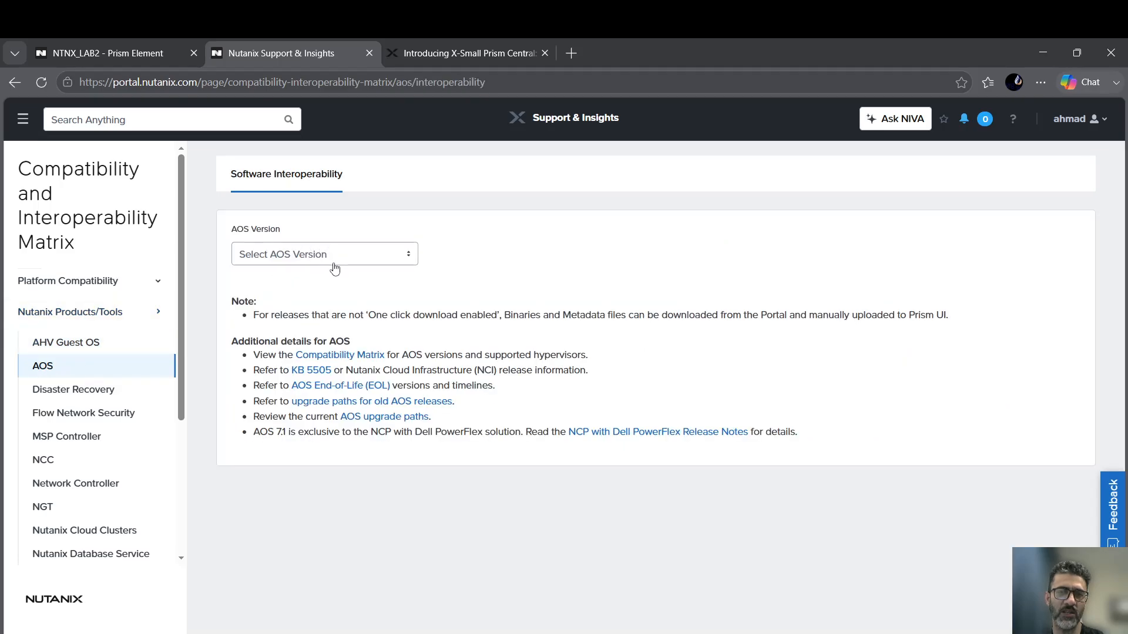
Select AOS version 6.10.1.12 and open the Target Software Type list.
left_click(335, 267)
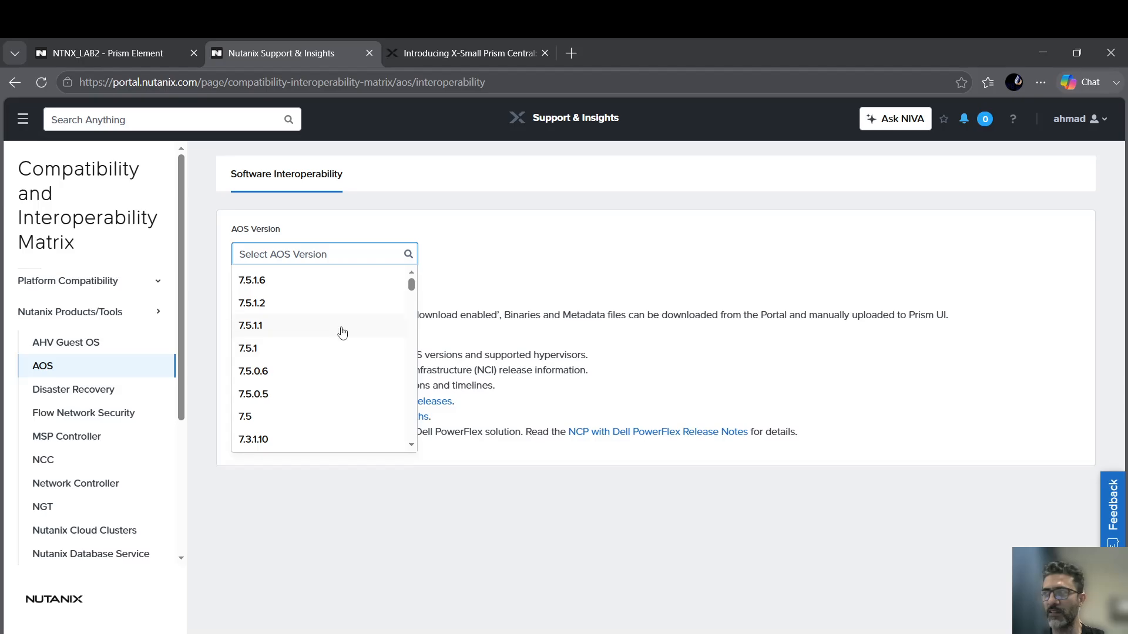
scroll(317, 376, "down", 5)
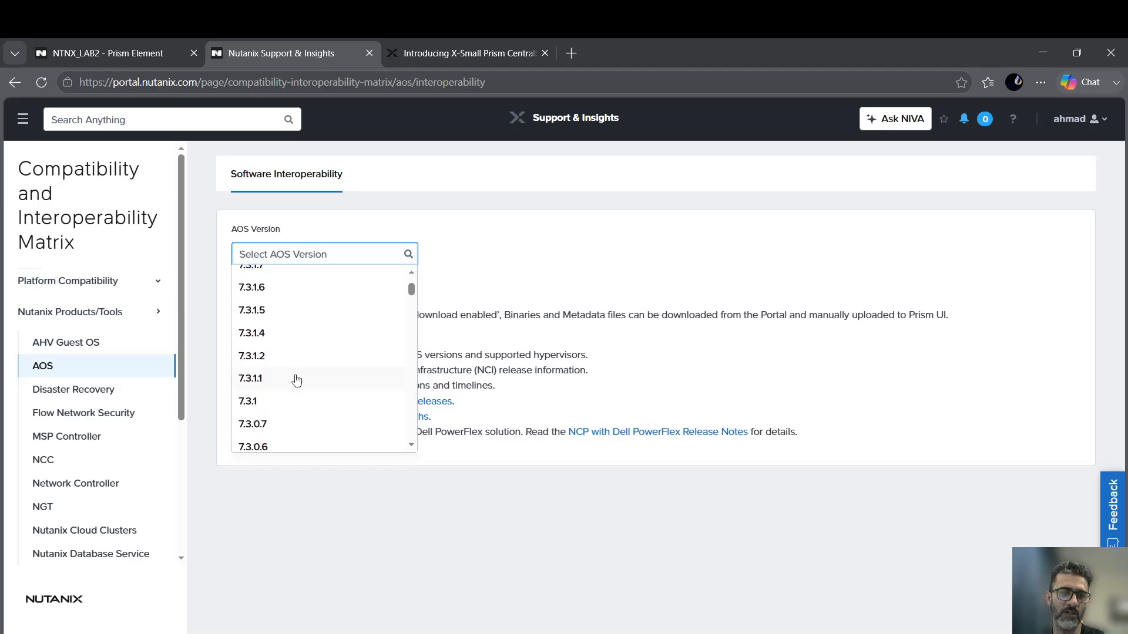
scroll(297, 382, "down", 8)
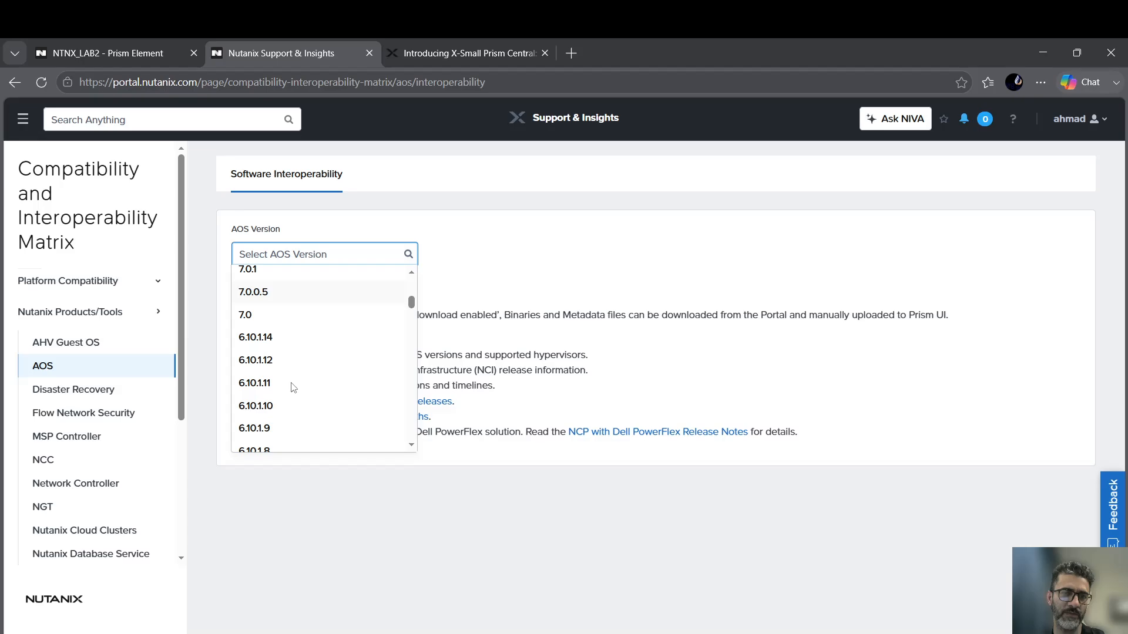
left_click(270, 287)
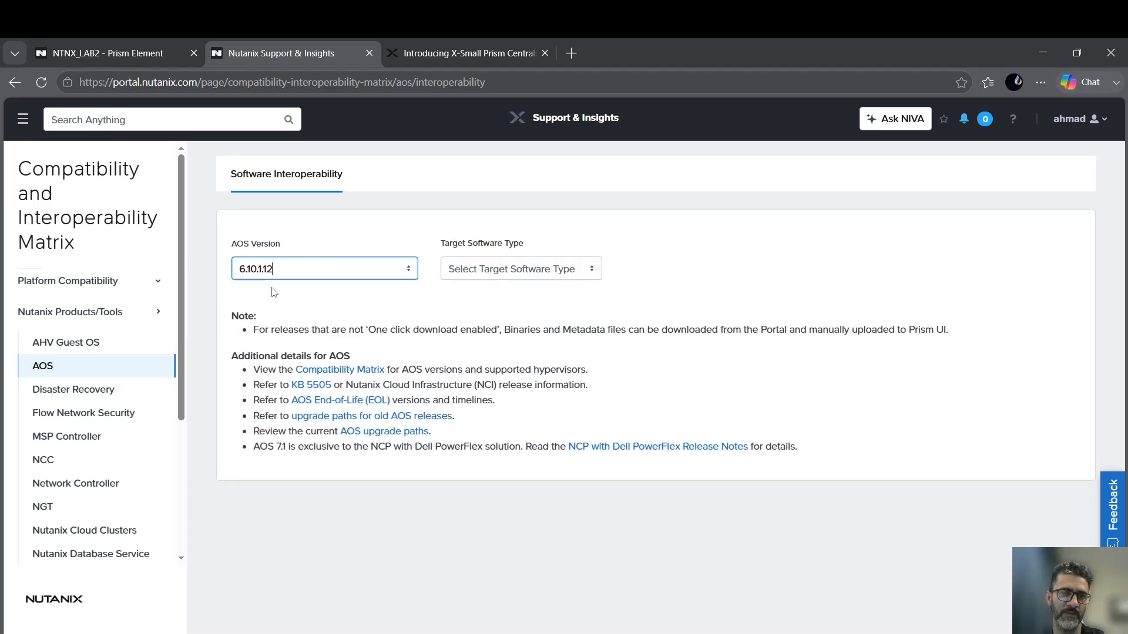
left_click(509, 275)
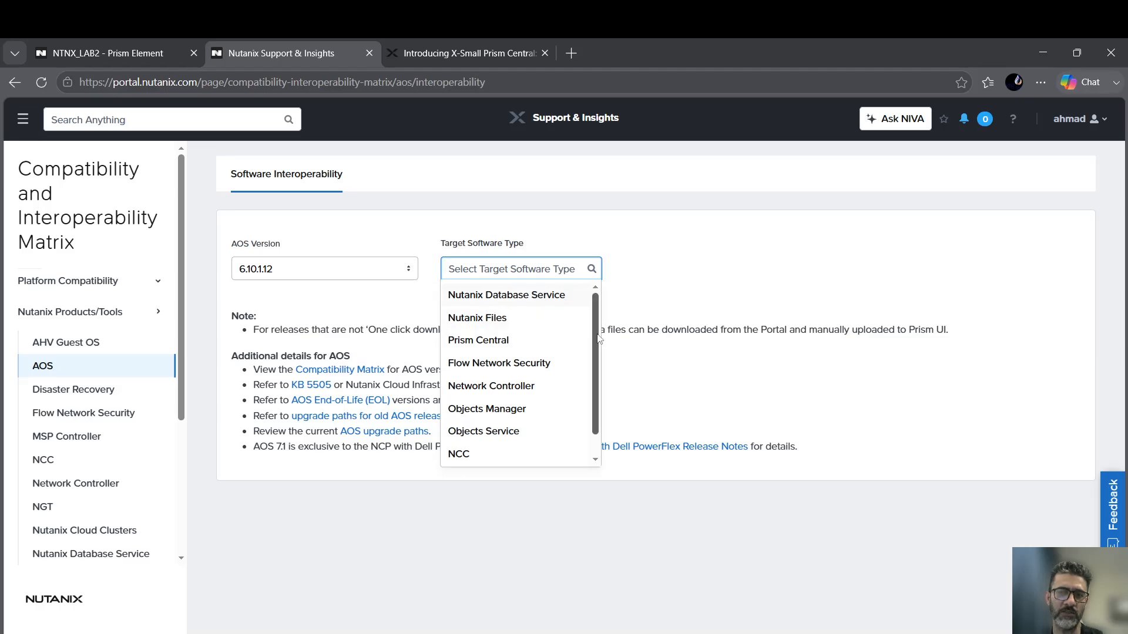
left_click_drag(596, 341, 596, 345)
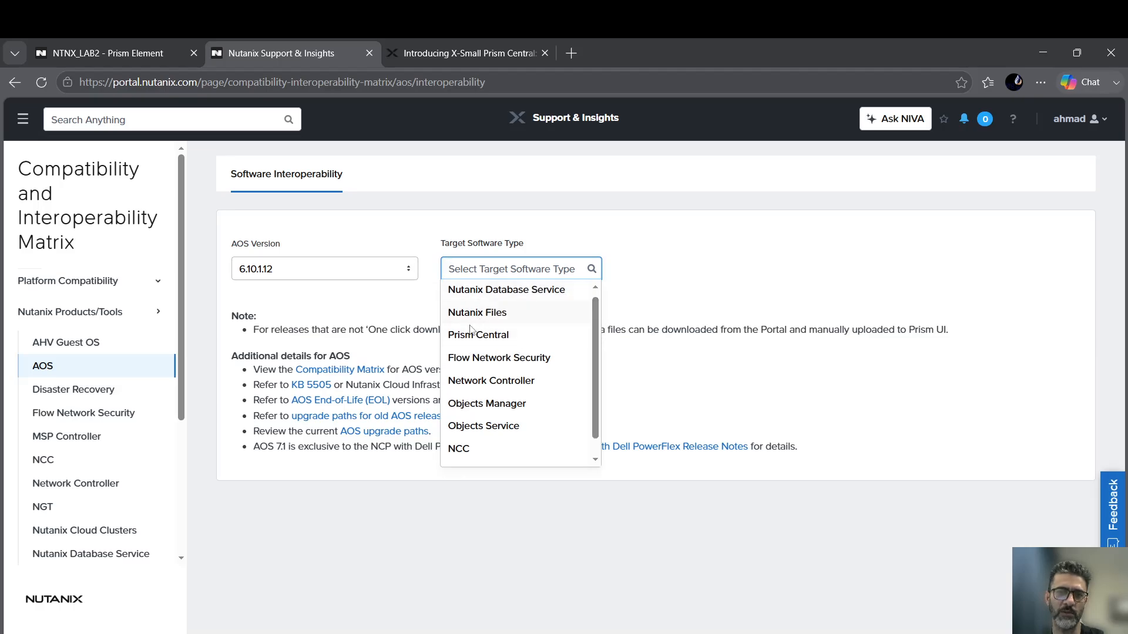
Review Prism Central versions compatible with AOS 6.10.1.12, then return to the NTNX_LAB2 wizard.
left_click(494, 337)
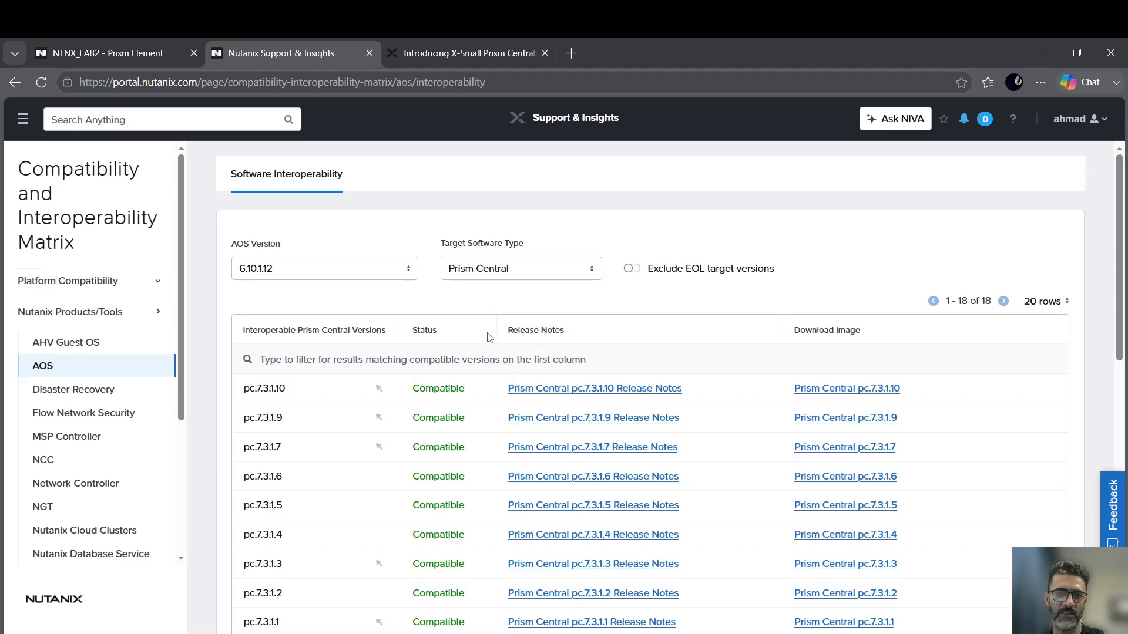
scroll(392, 298, "down", 3)
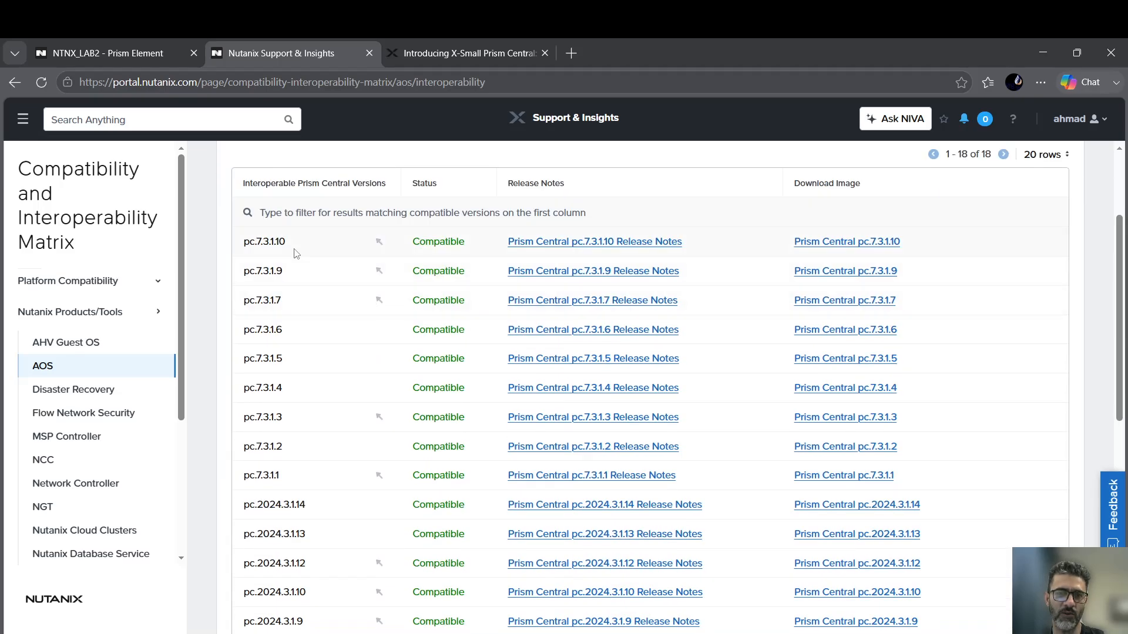
scroll(422, 376, "down", 5)
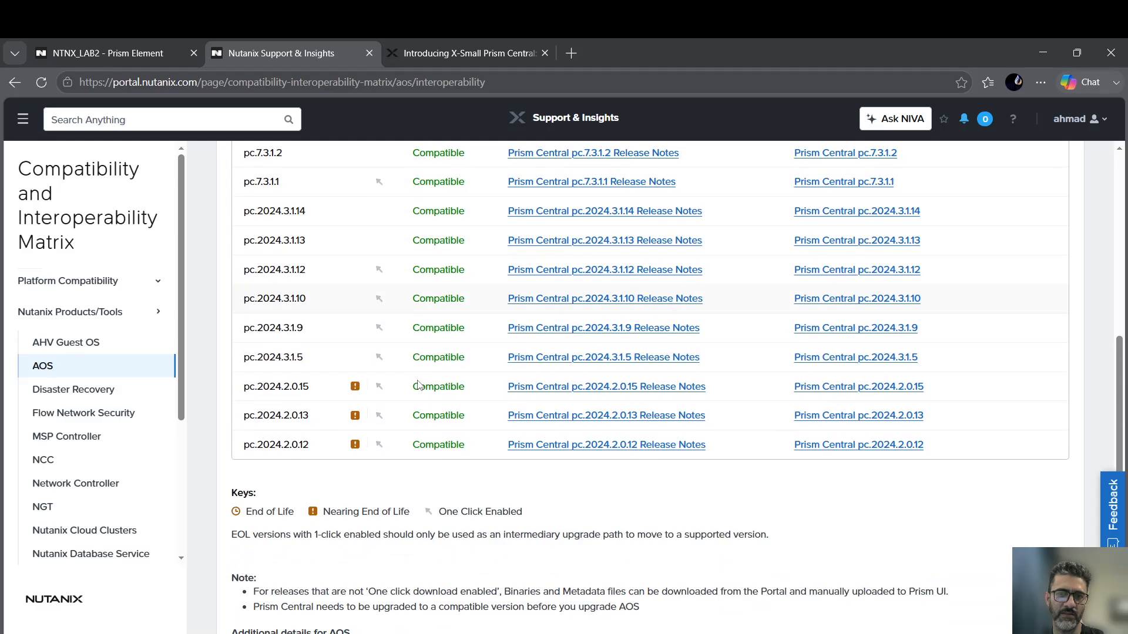
mouse_move(360, 389)
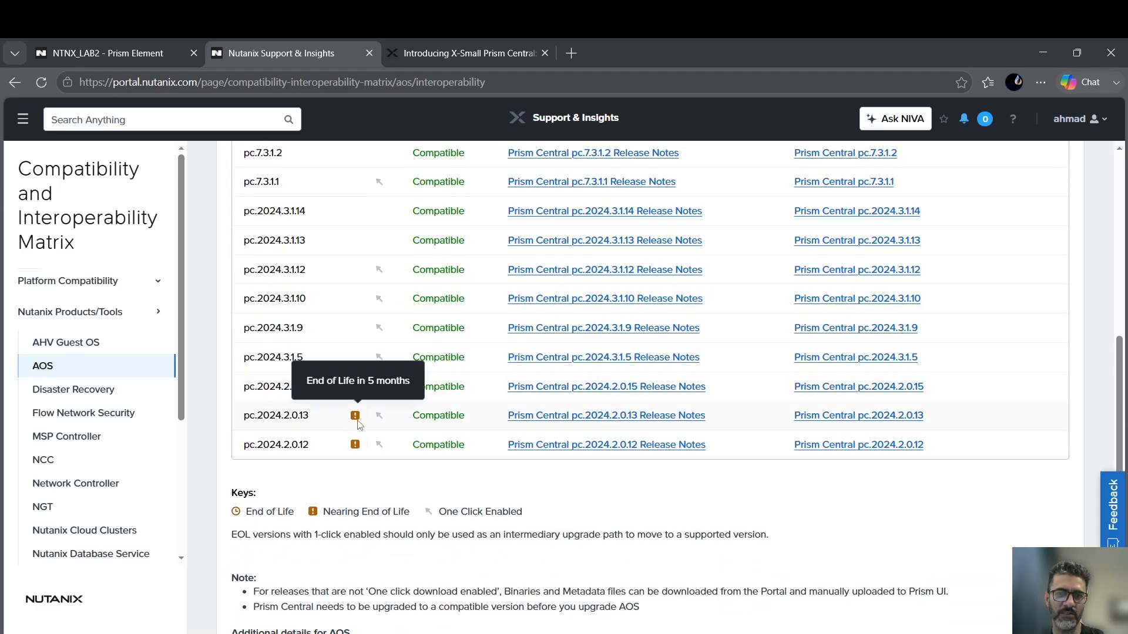
mouse_move(360, 450)
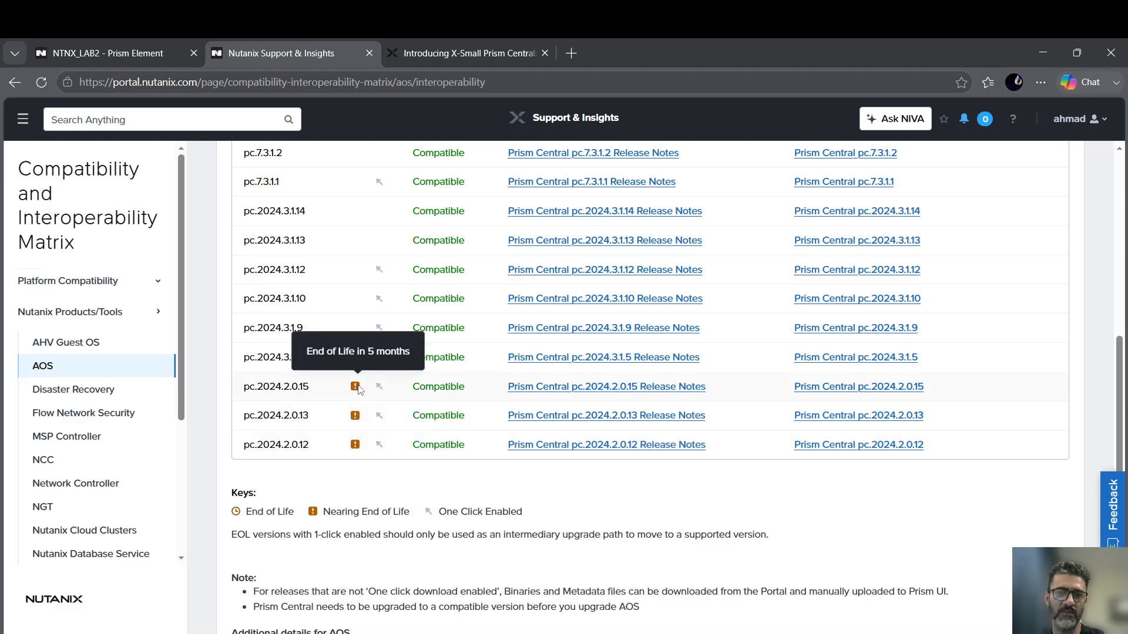
scroll(404, 388, "up", 1)
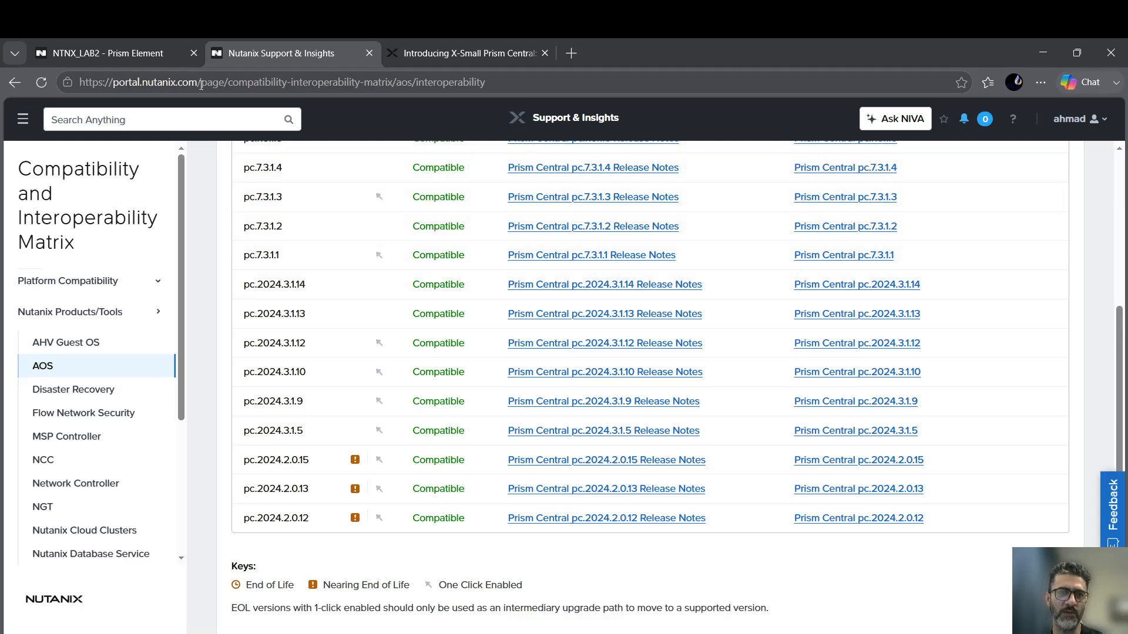
left_click(83, 50)
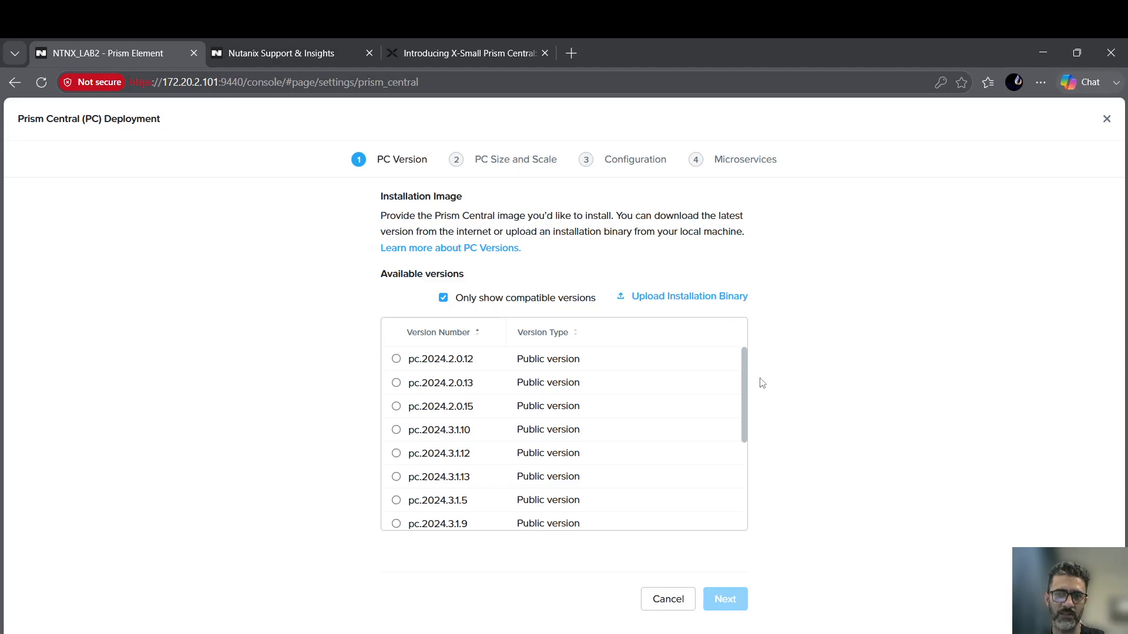
Scroll available PC versions, open and cancel Upload Installation Binary, then return to the support tab.
left_click_drag(745, 380, 741, 435)
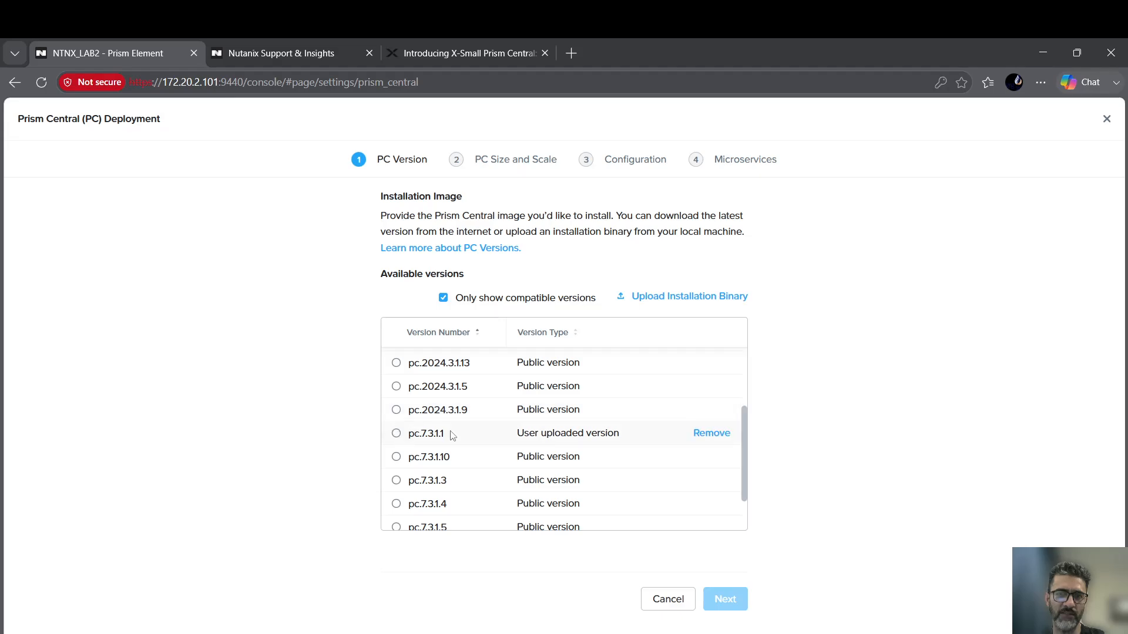
left_click(667, 298)
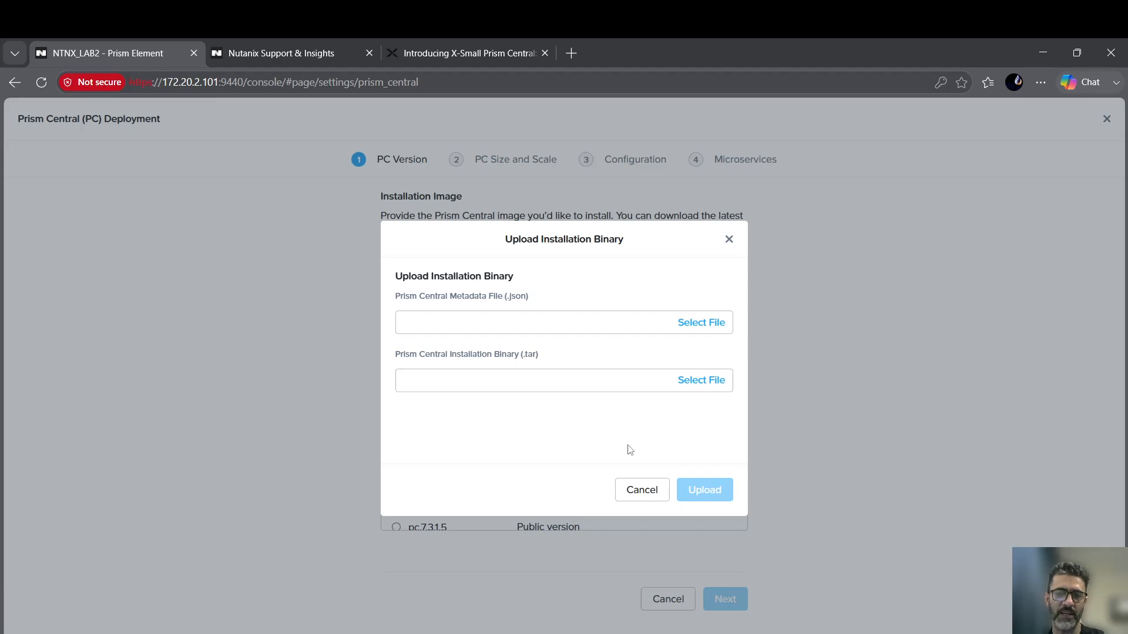
left_click(640, 489)
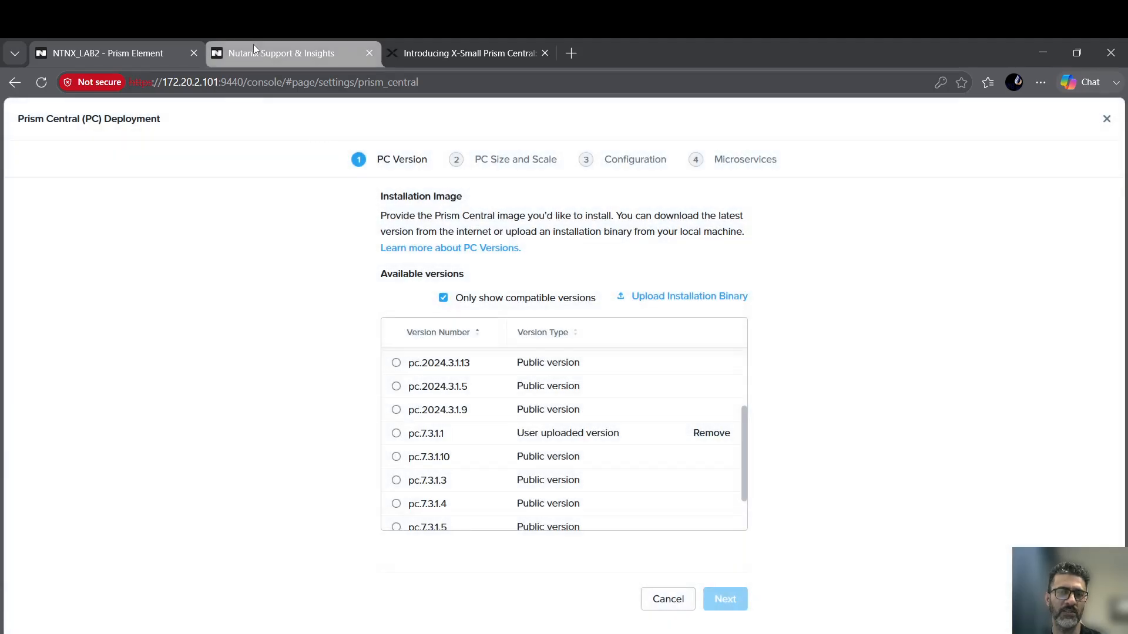
left_click(252, 47)
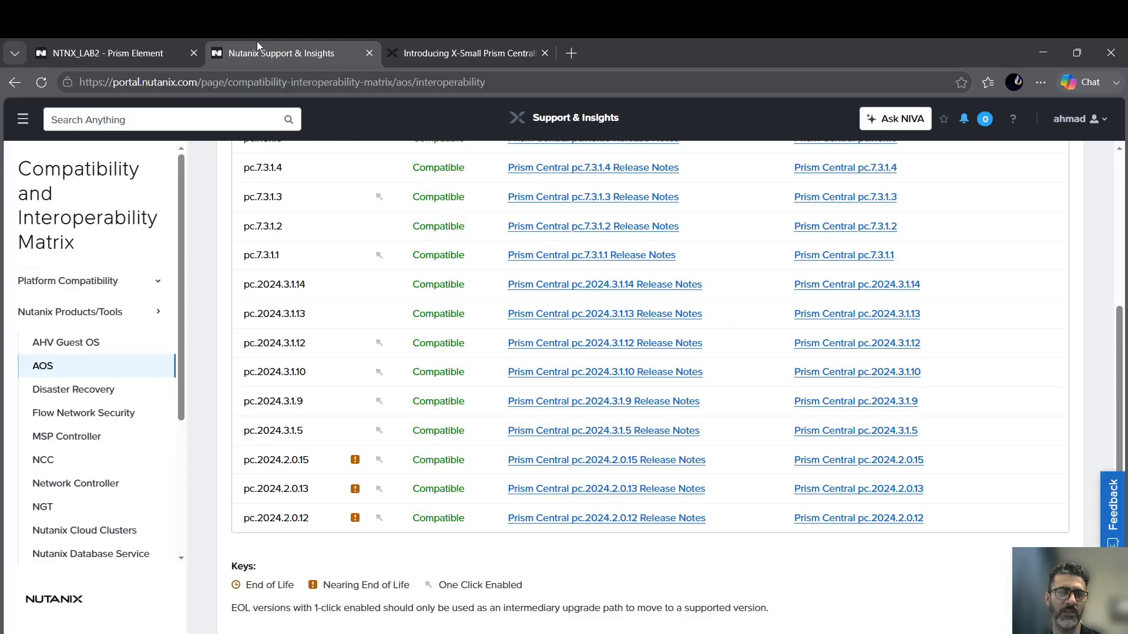
Show the Prism Central 1-click deploy package details under Downloads: pc.7.5.1.6.tar, 13.03 GB.
left_click(24, 122)
left_click(65, 322)
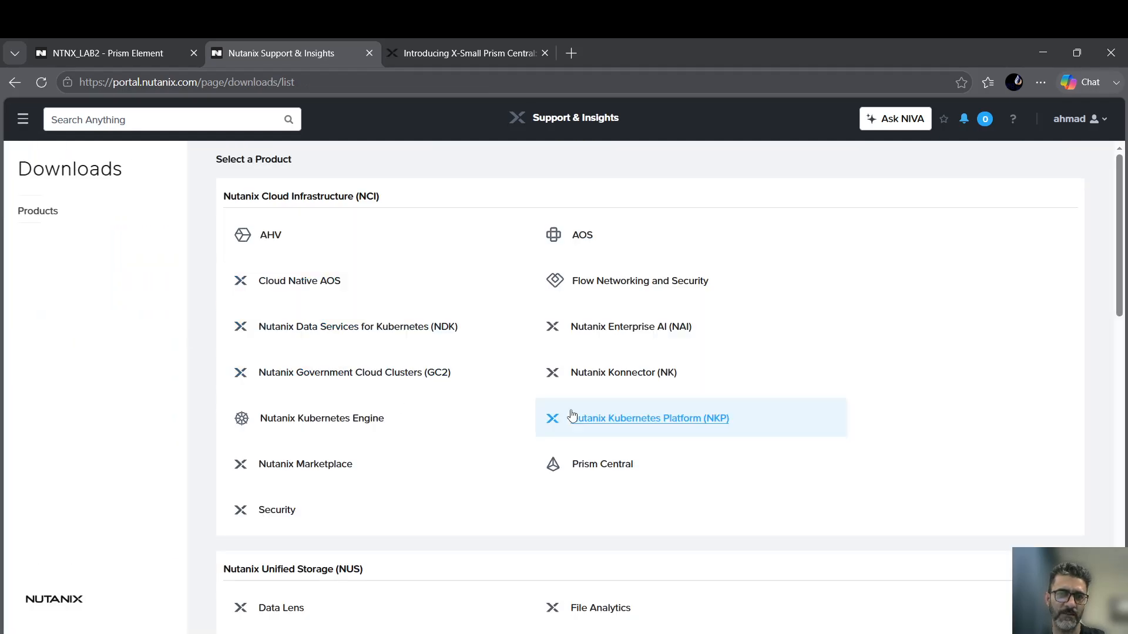
left_click(598, 470)
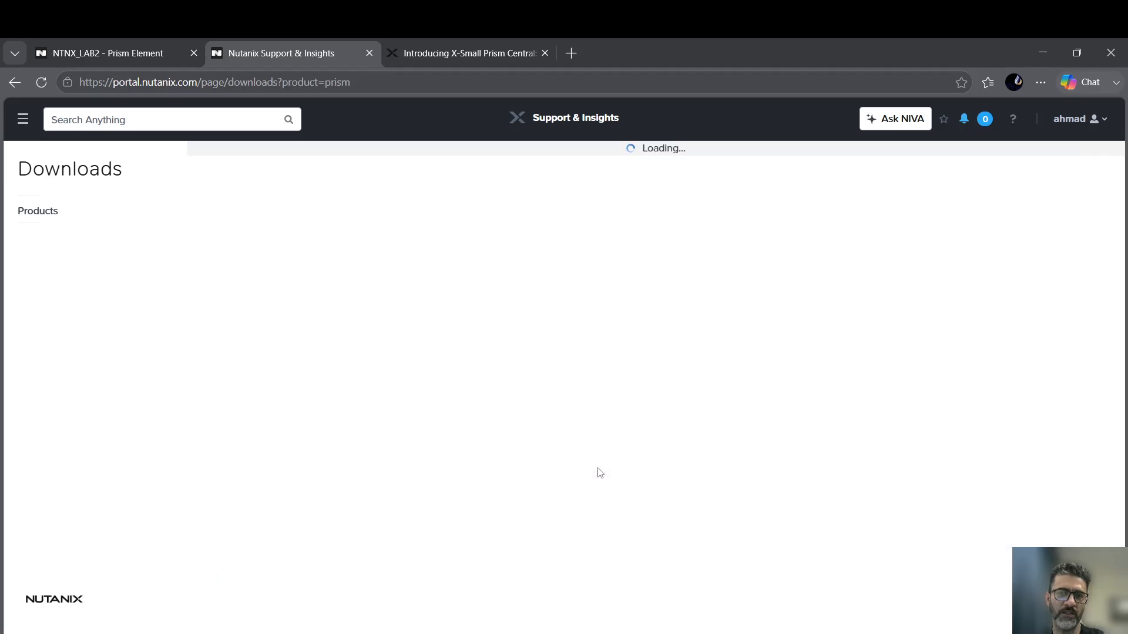
scroll(382, 336, "down", 6)
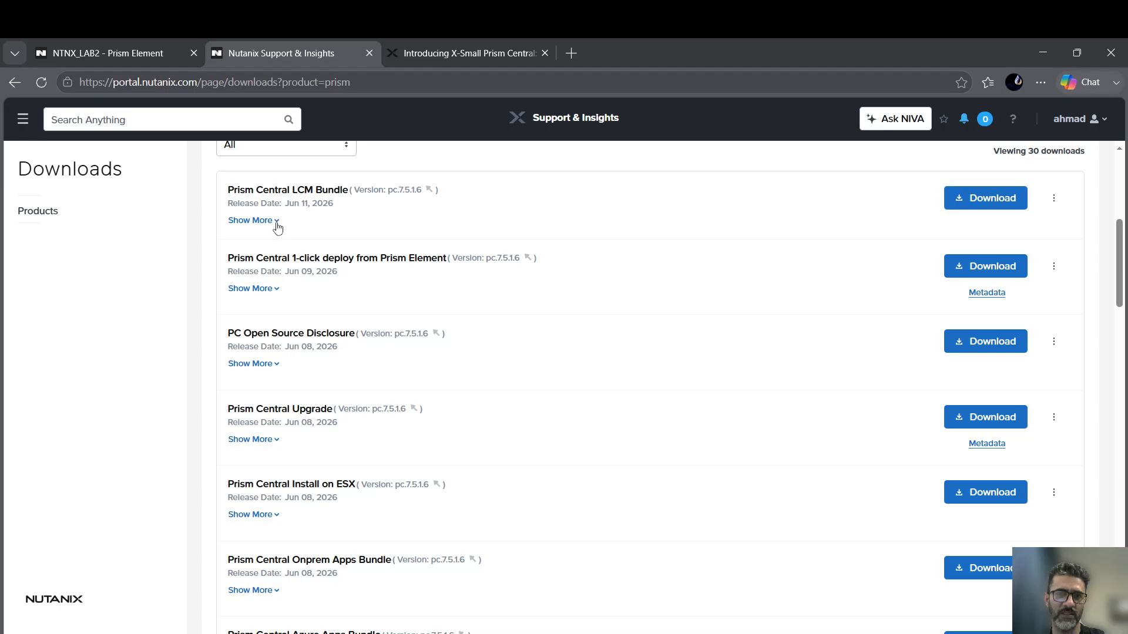
left_click(276, 292)
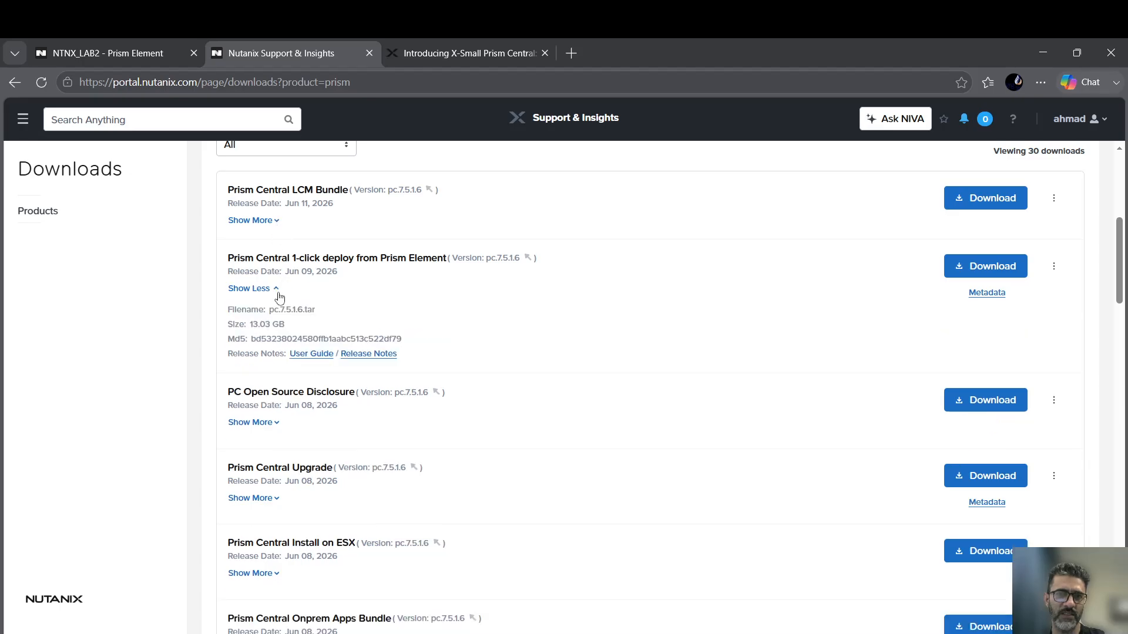
left_click_drag(228, 259, 431, 260)
left_click(267, 262)
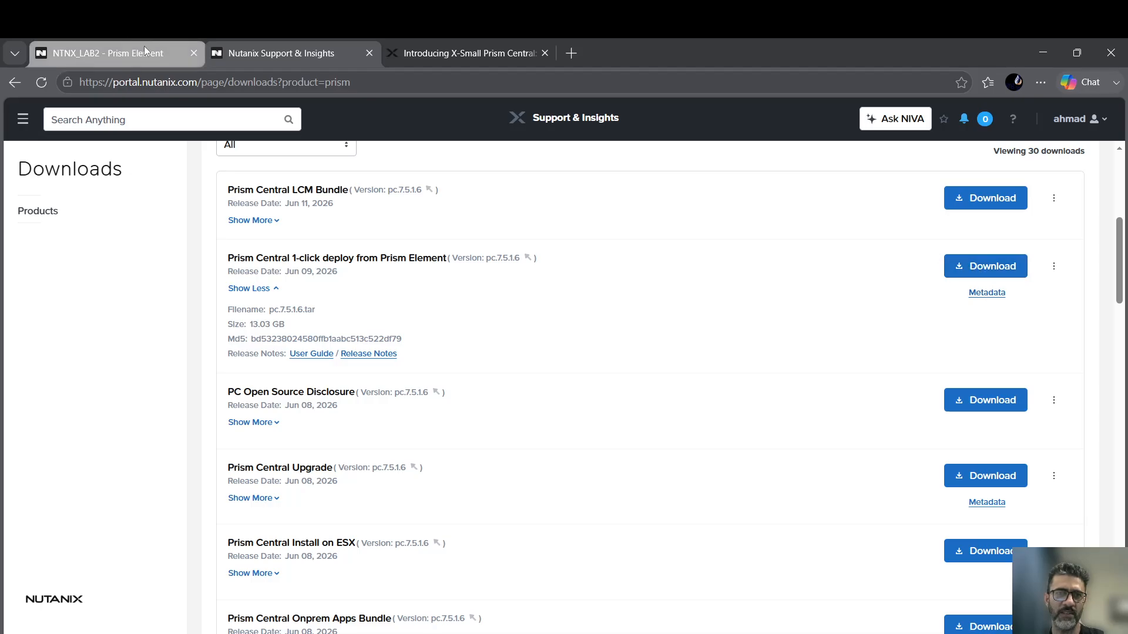
left_click(126, 47)
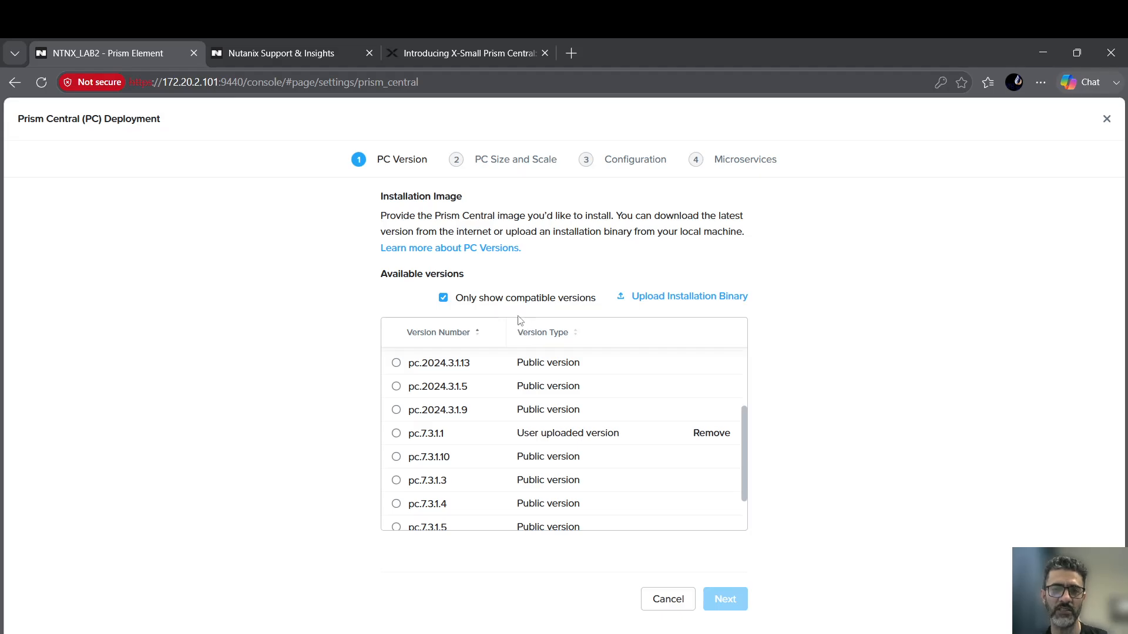
Select the uploaded version pc.7.3.1.1 and advance to the PC Size and Scale step.
left_click(670, 303)
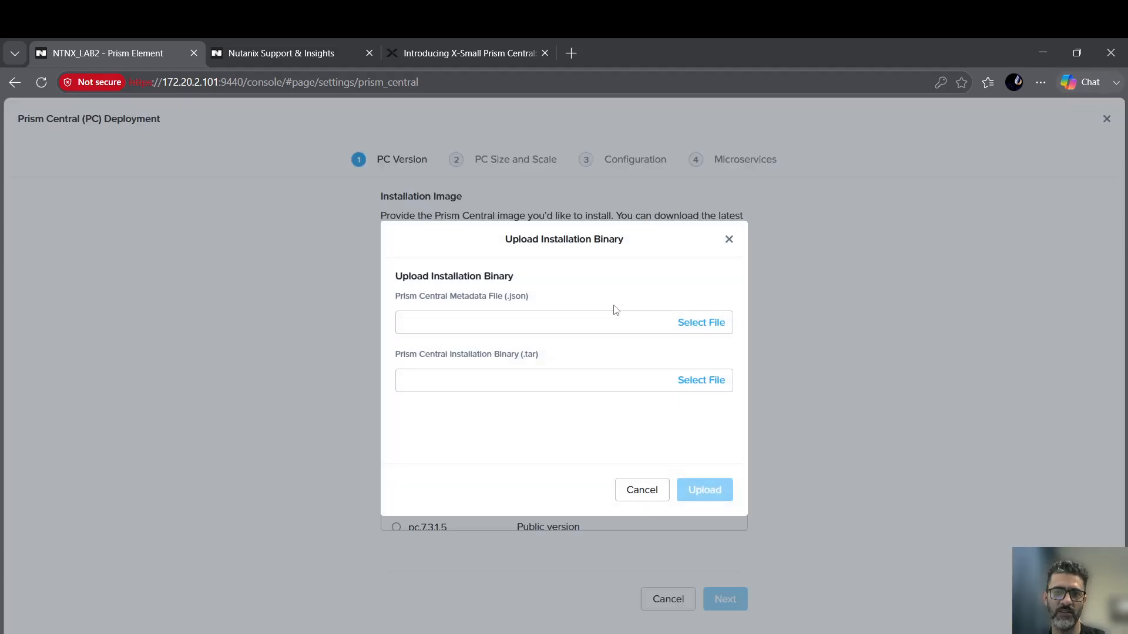
left_click(729, 240)
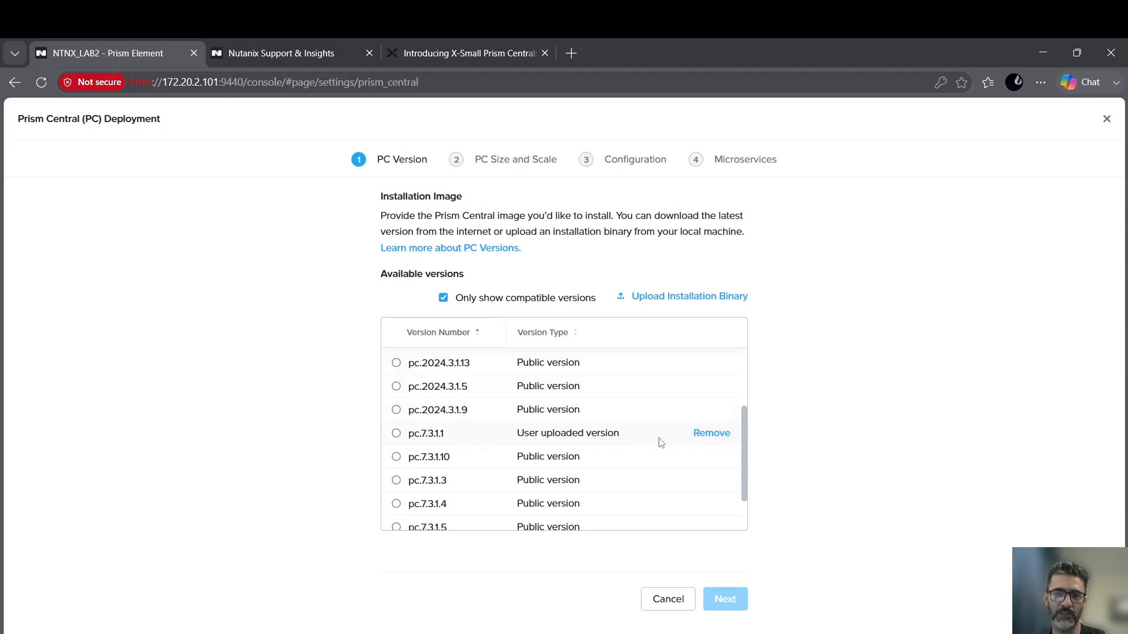
left_click(396, 434)
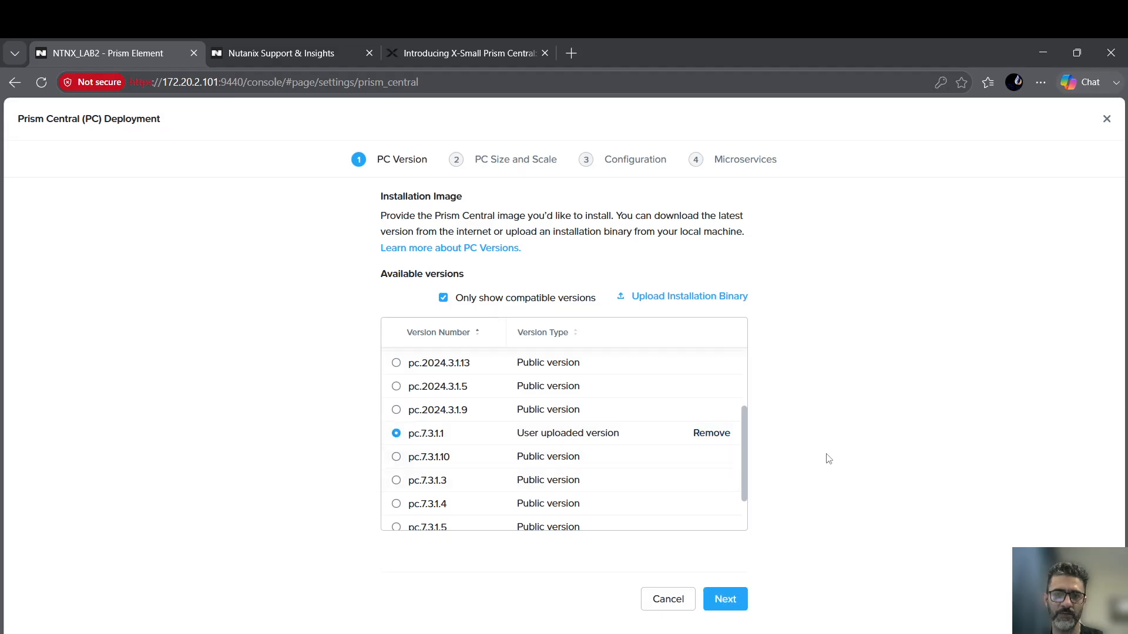
left_click(732, 604)
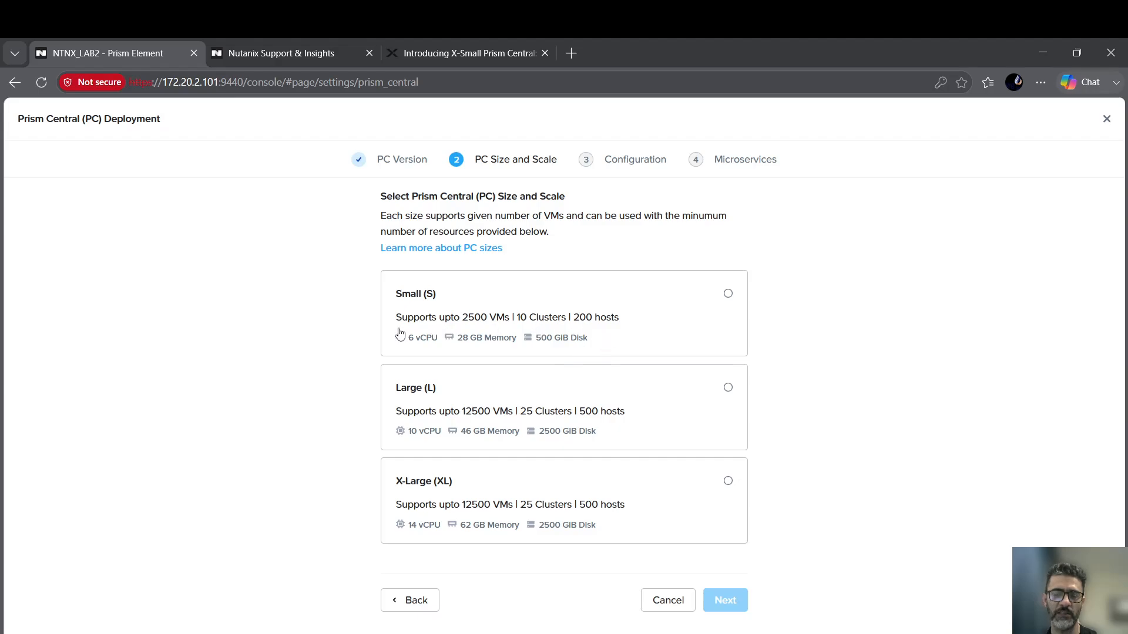
Select Small (S) and highlight its limits: 2500 VMs, 10 clusters, 200 hosts.
left_click_drag(394, 320, 474, 327)
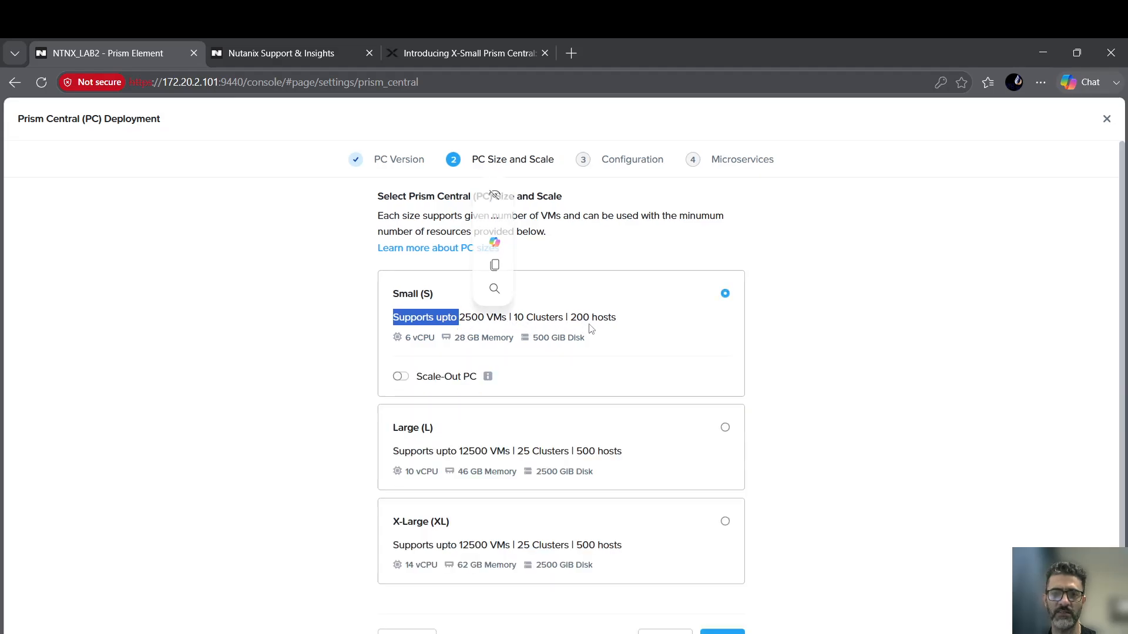
left_click_drag(617, 322, 561, 323)
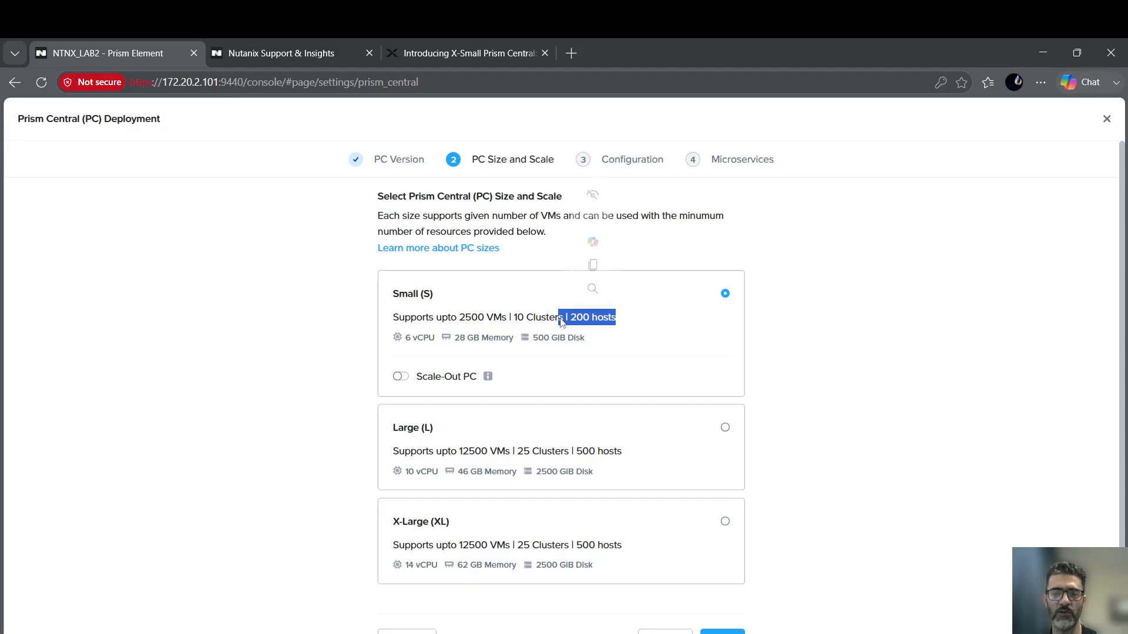
left_click(539, 323)
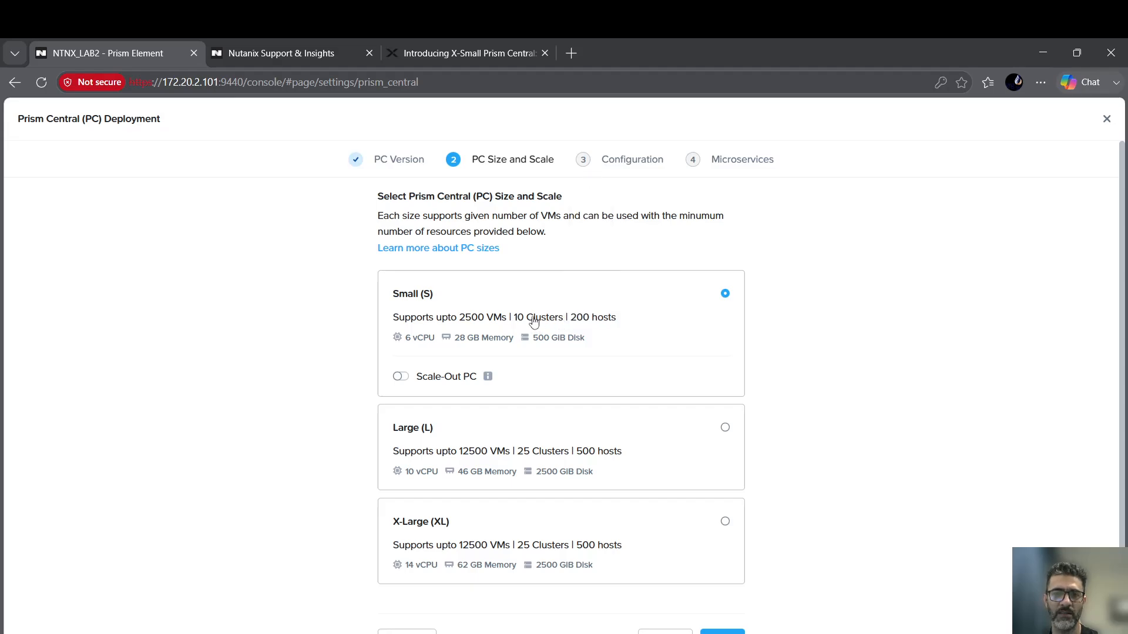
Read the X-Small PC blog's size diagram and supported/unsupported capability lists, then return to the support tab.
left_click(464, 53)
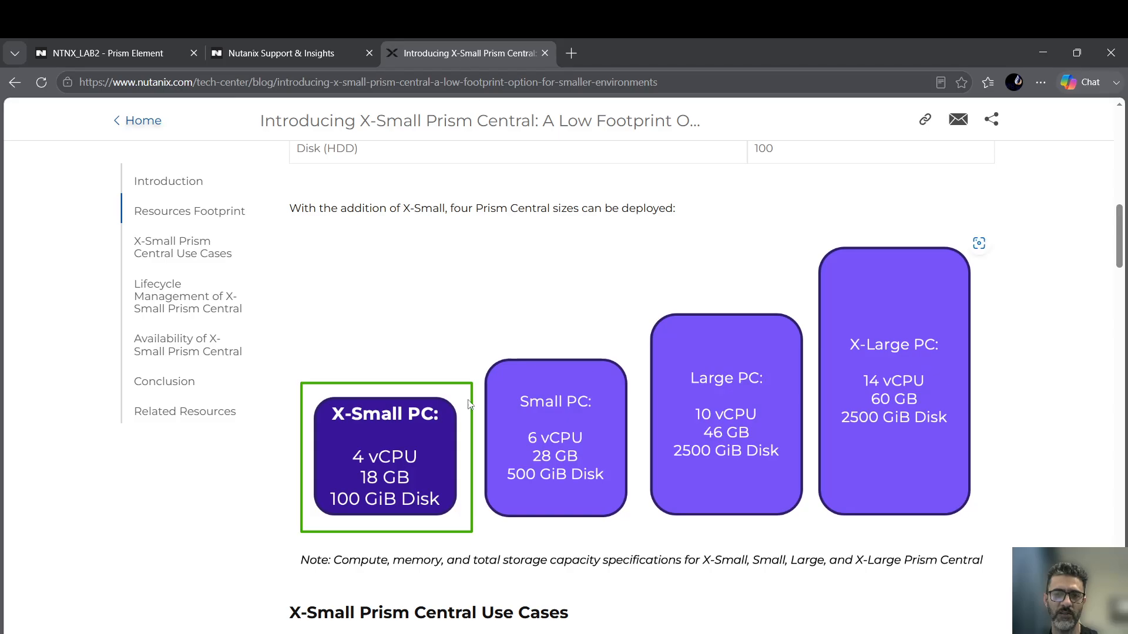
scroll(452, 417, "down", 3)
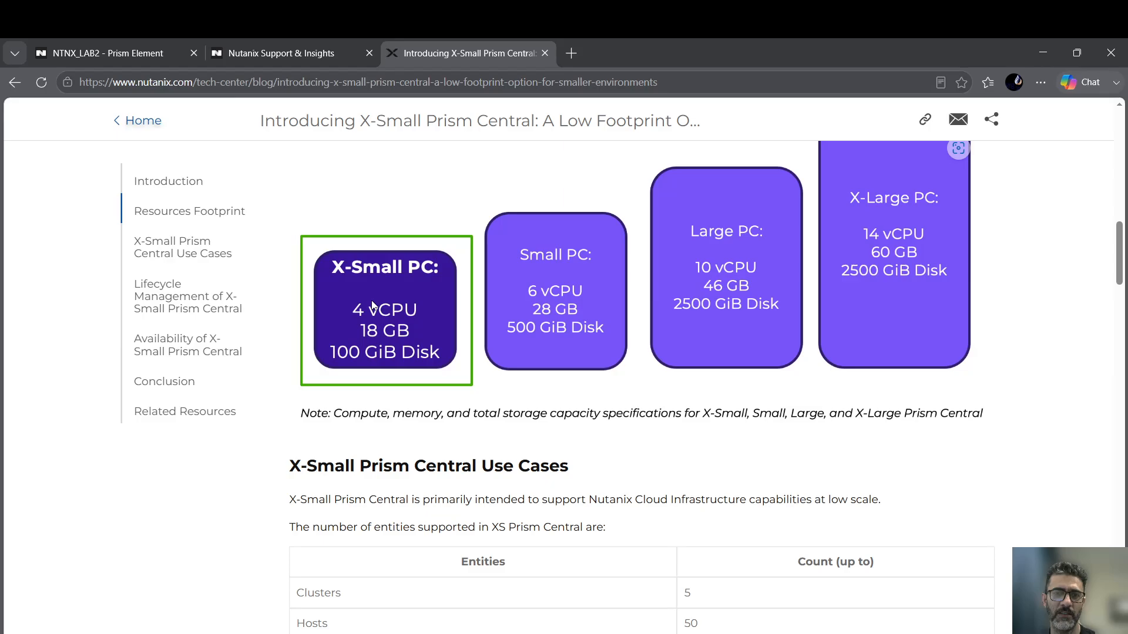
scroll(364, 356, "down", 9)
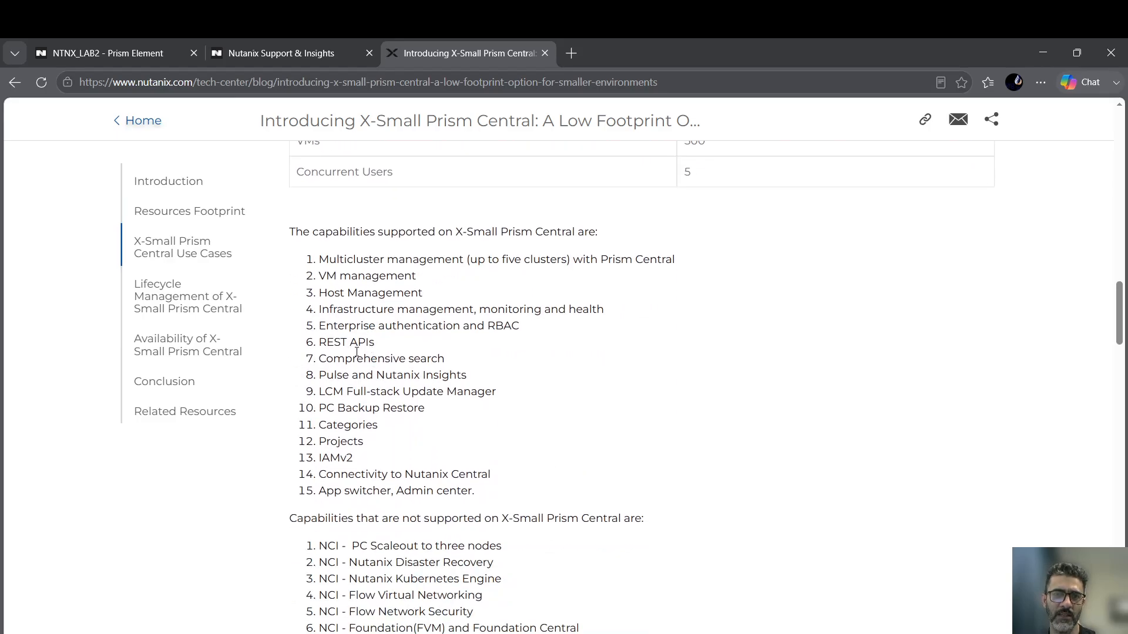
scroll(356, 352, "down", 5)
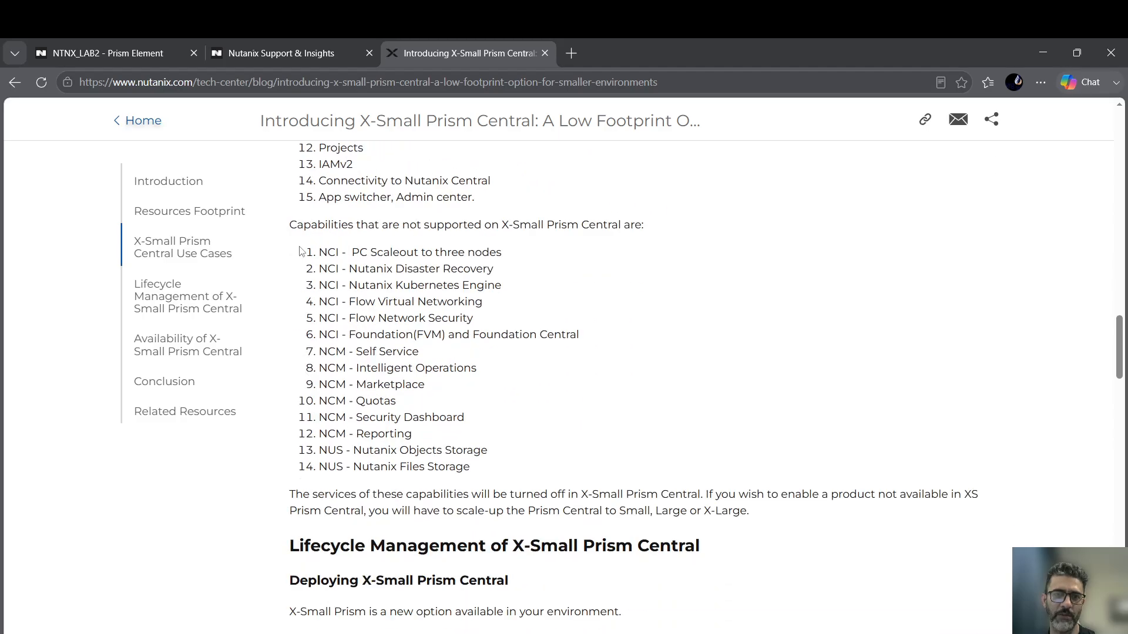
left_click_drag(299, 251, 528, 475)
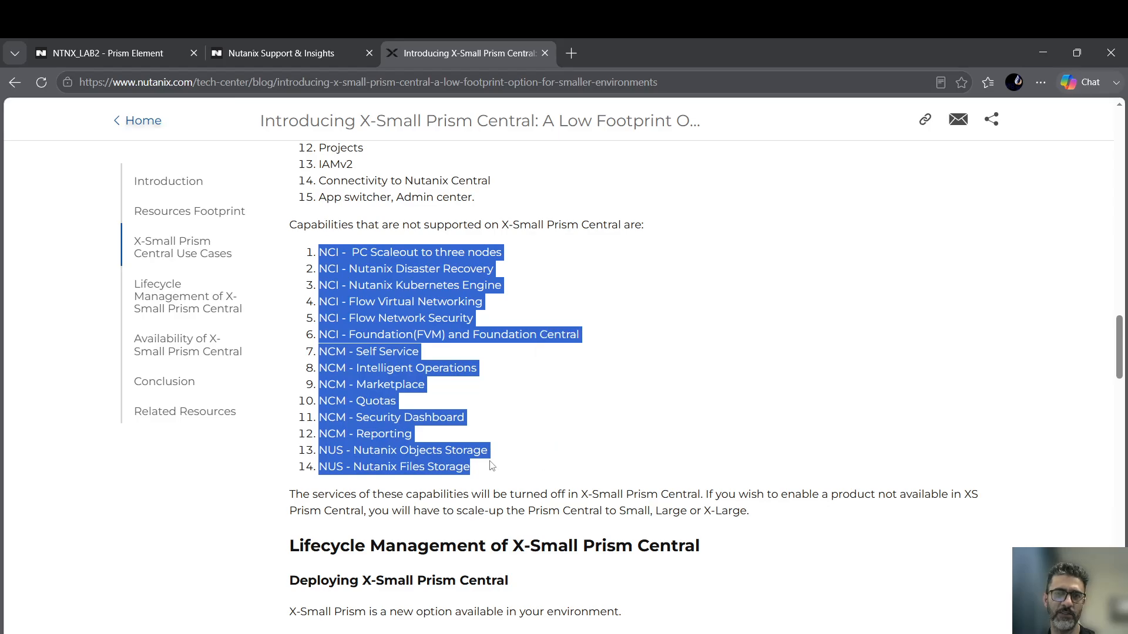
left_click(477, 427)
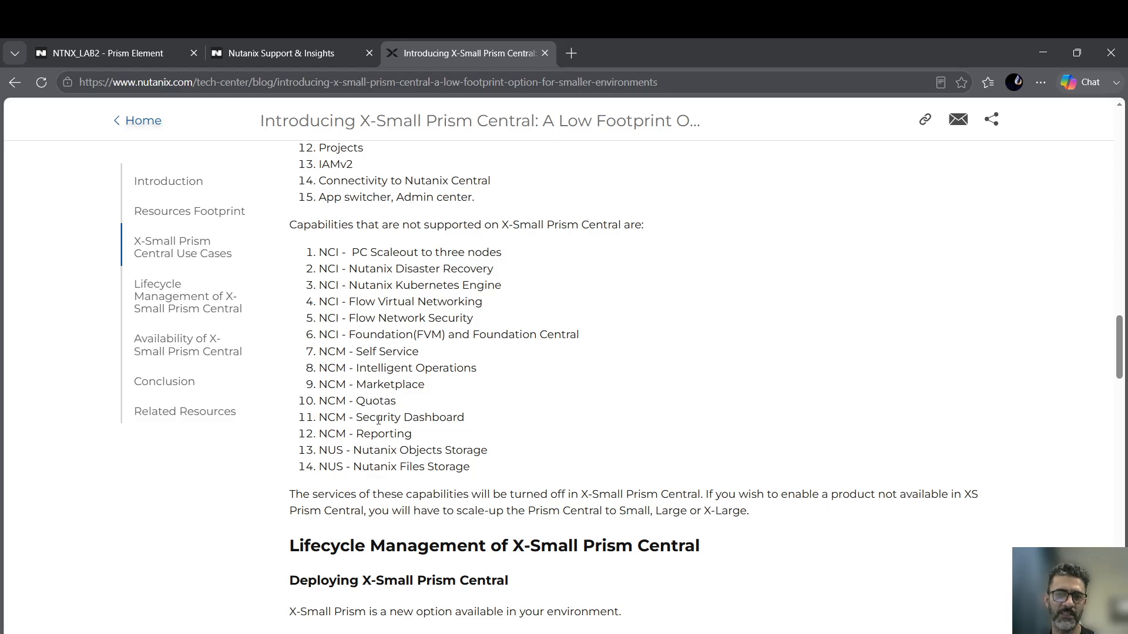
scroll(372, 291, "up", 5)
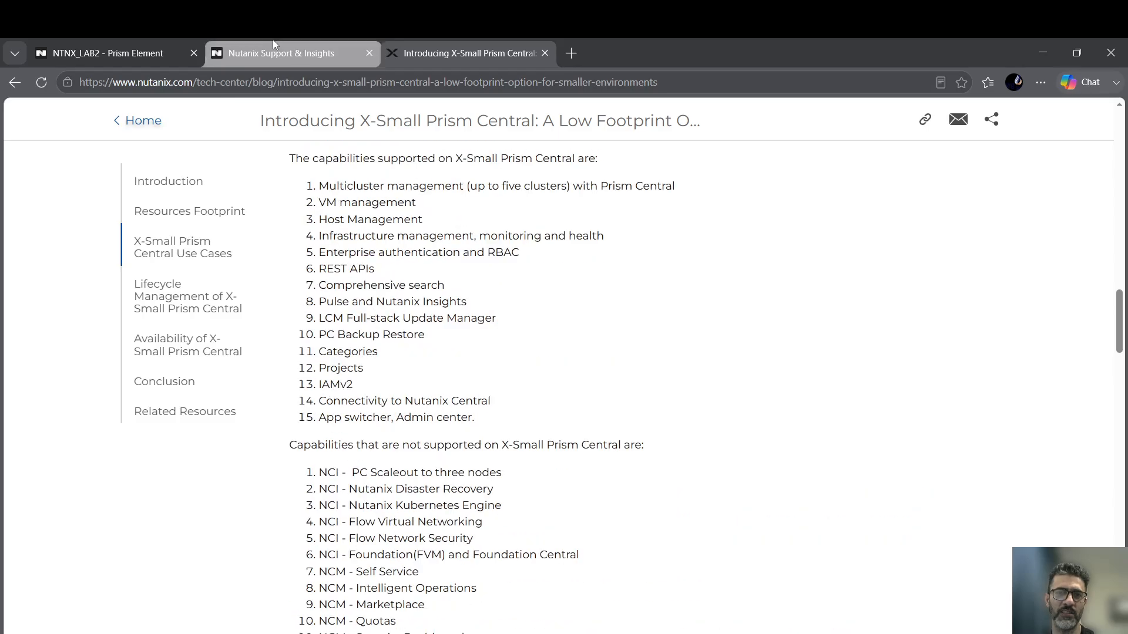
left_click(298, 57)
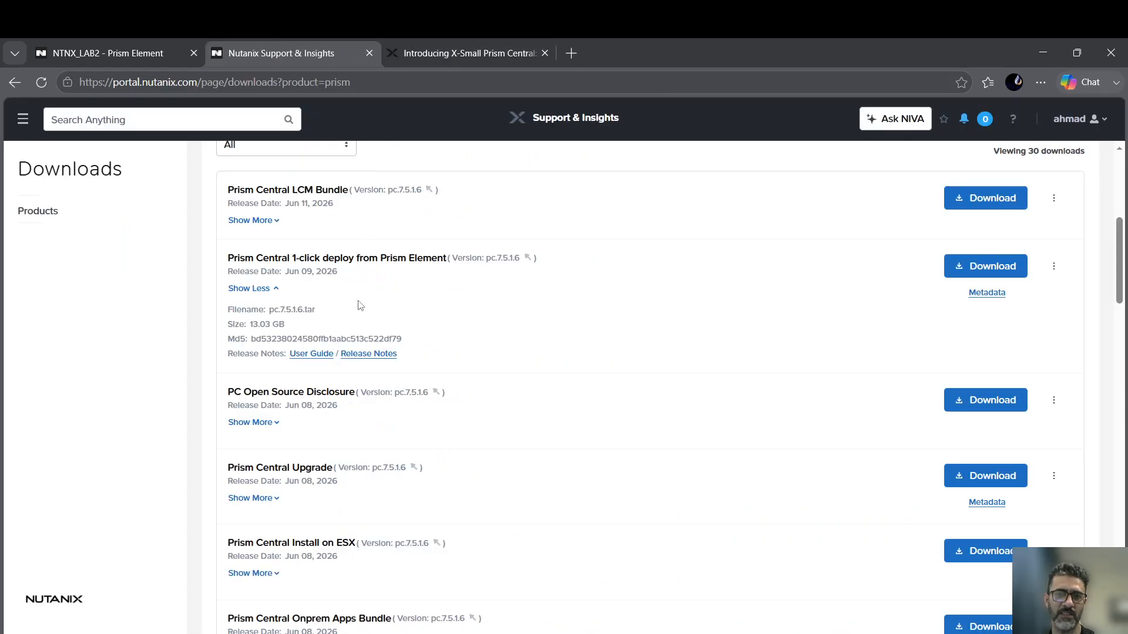
Back in the wizard, toggle Scale-Out PC on and off to compare Small sizing.
left_click(114, 52)
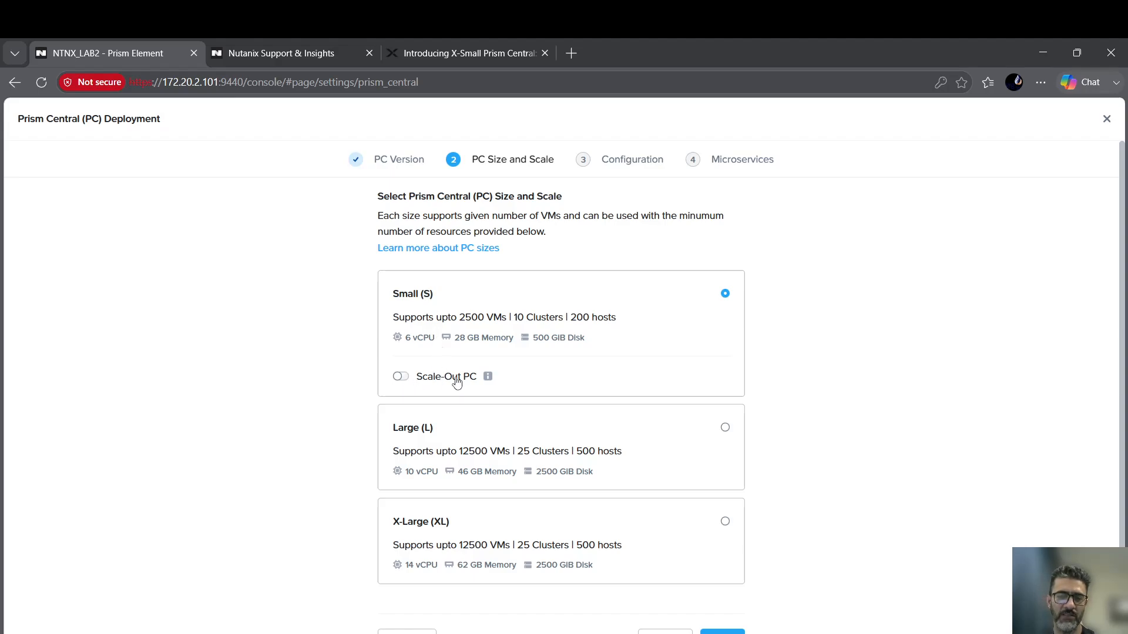
left_click(401, 376)
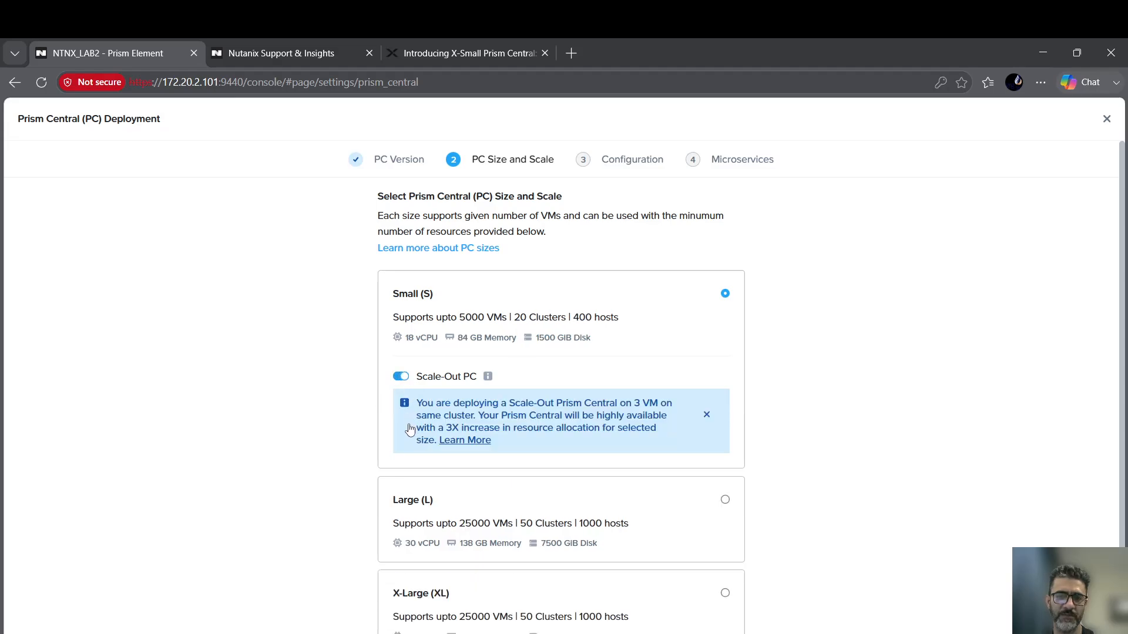
left_click(399, 379)
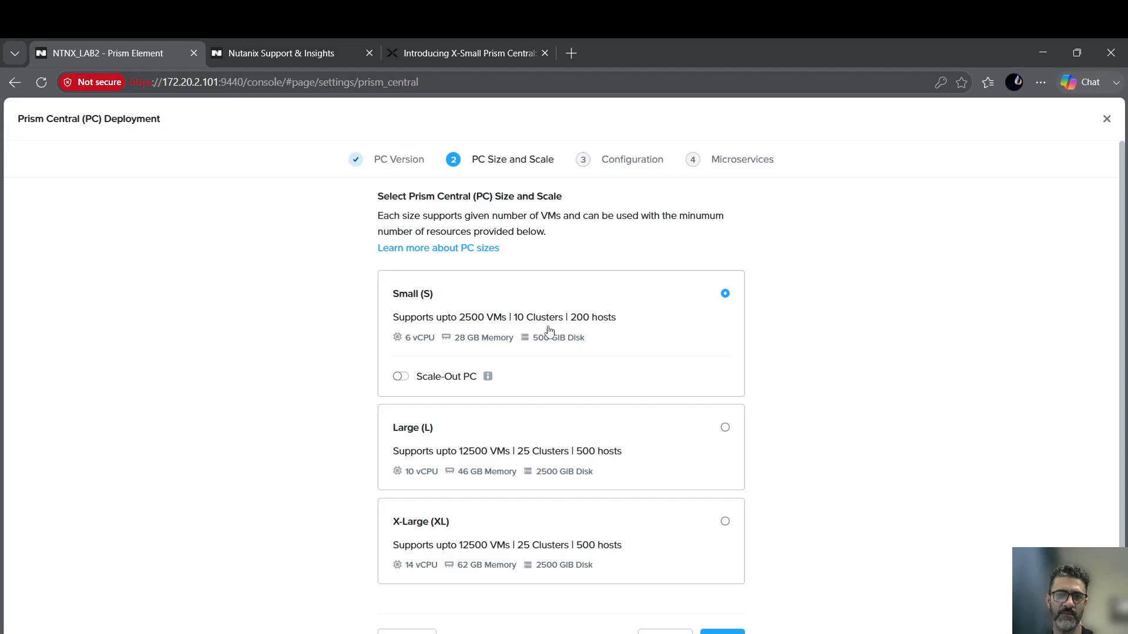
left_click(403, 378)
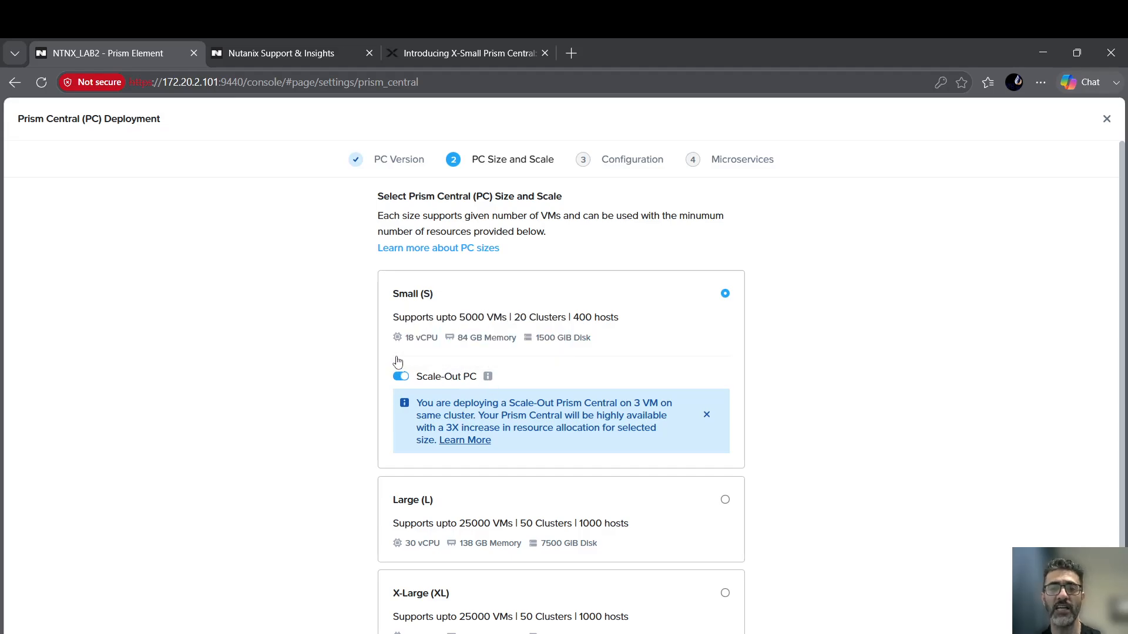
left_click(401, 377)
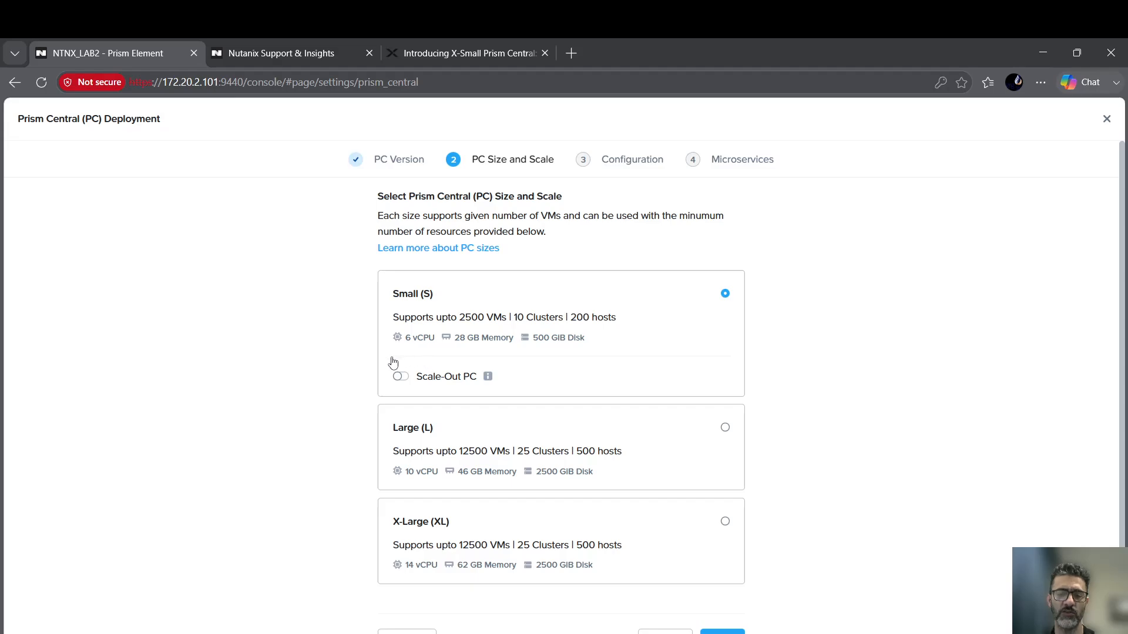
left_click(400, 377)
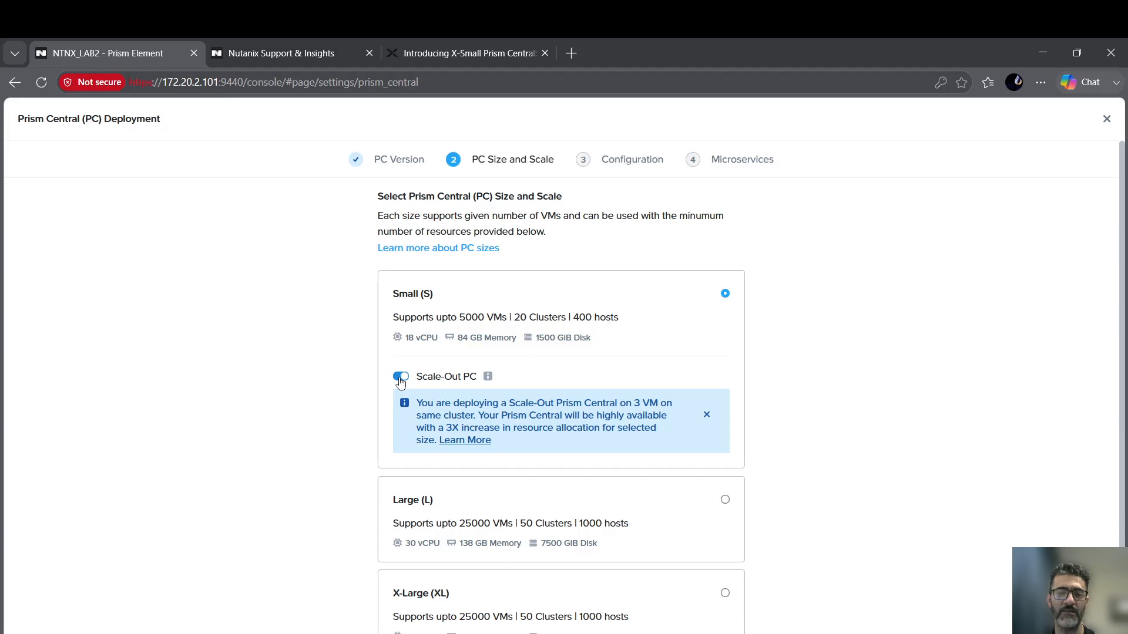
Leave Scale-Out PC off for a single-VM Small deployment and continue to configuration.
left_click(399, 376)
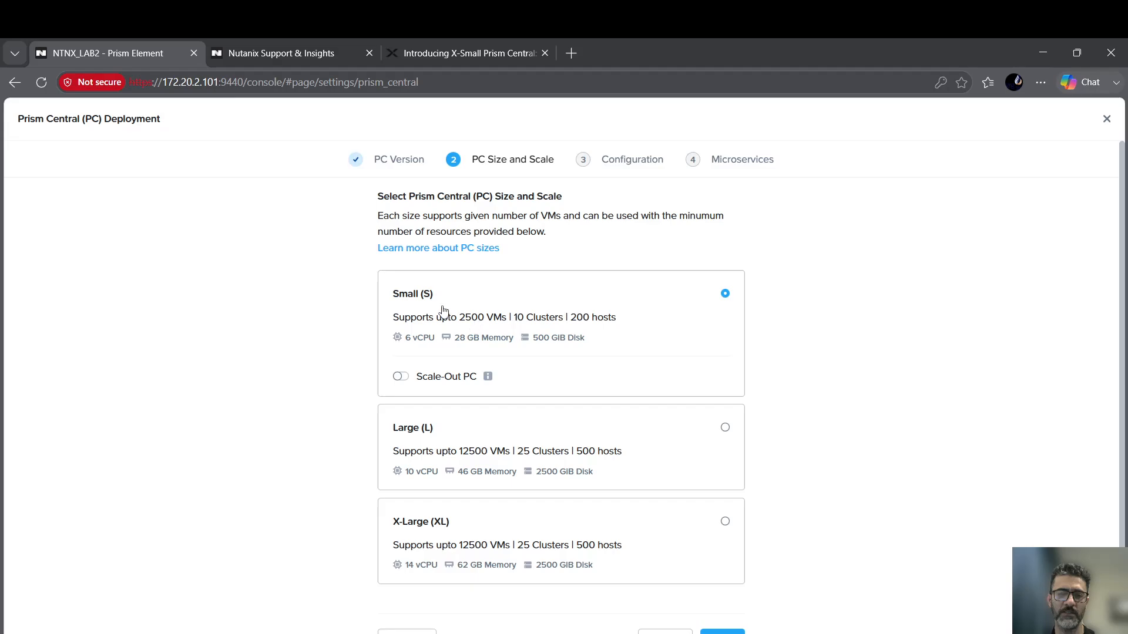
scroll(761, 508, "down", 1)
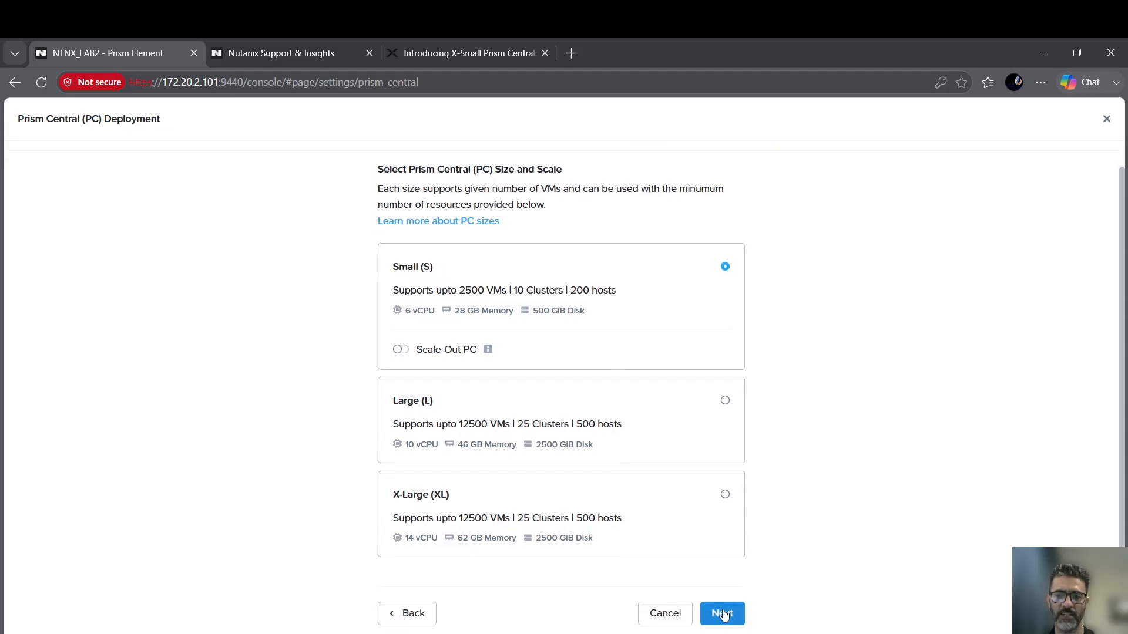
left_click(728, 612)
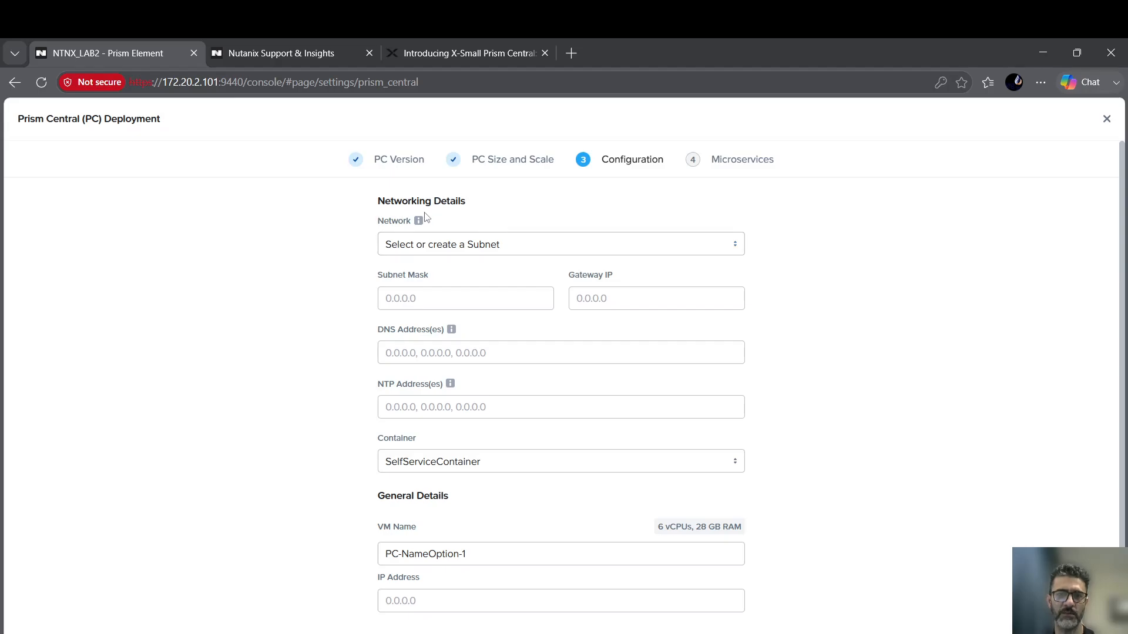
Put Prism Central on the default network and autofill subnet, gateway, DNS, NTP and IP.
left_click(636, 247)
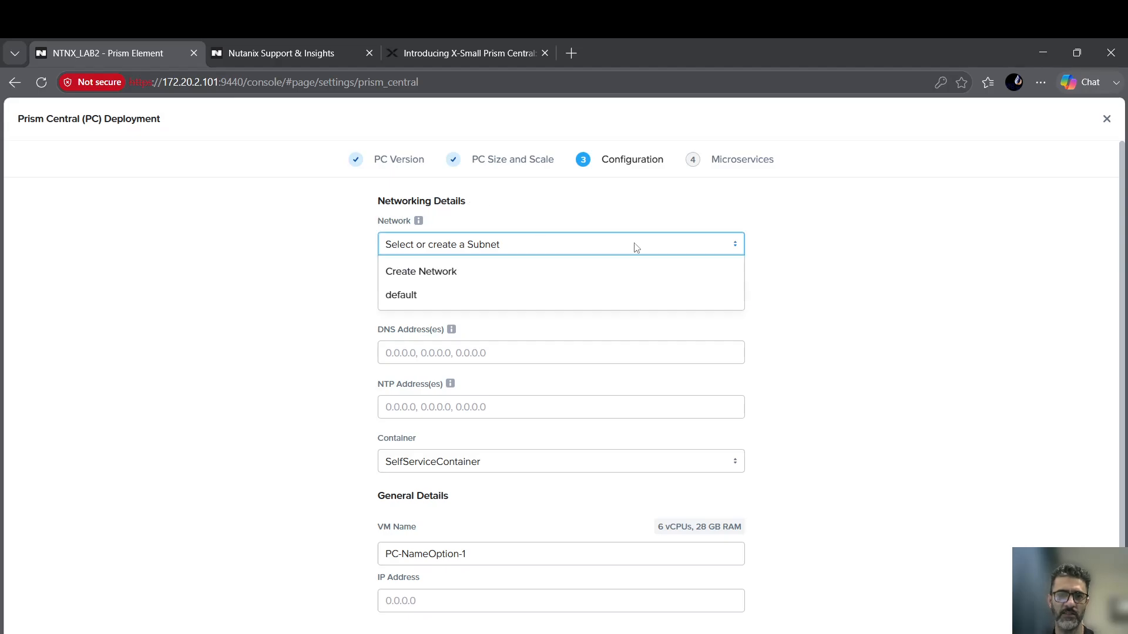
left_click(421, 300)
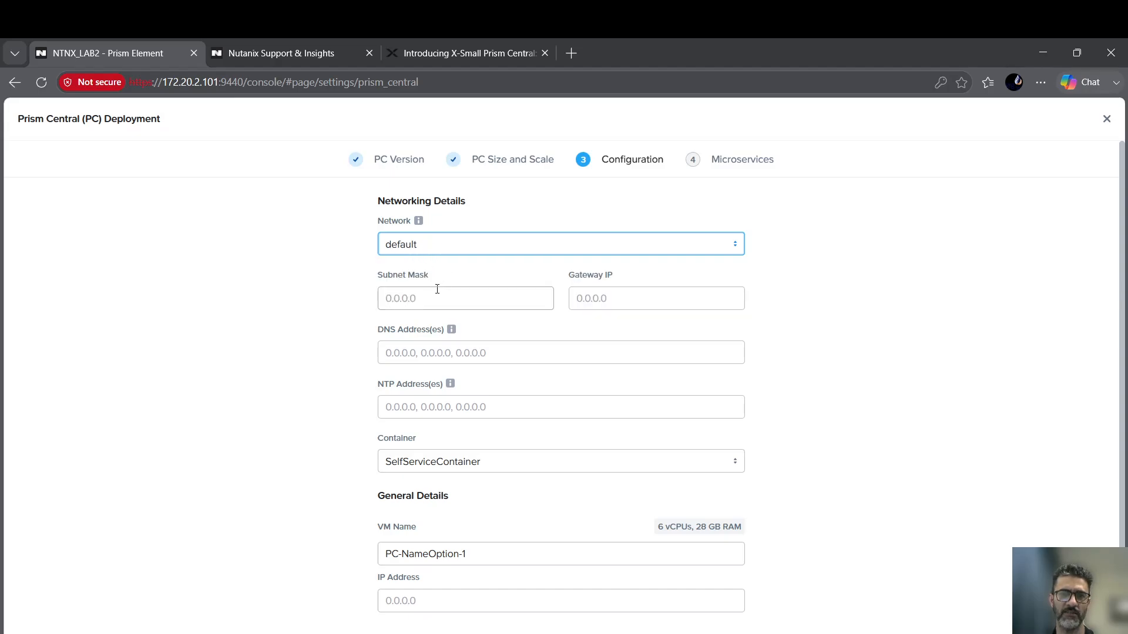
left_click(435, 290)
left_click(455, 358)
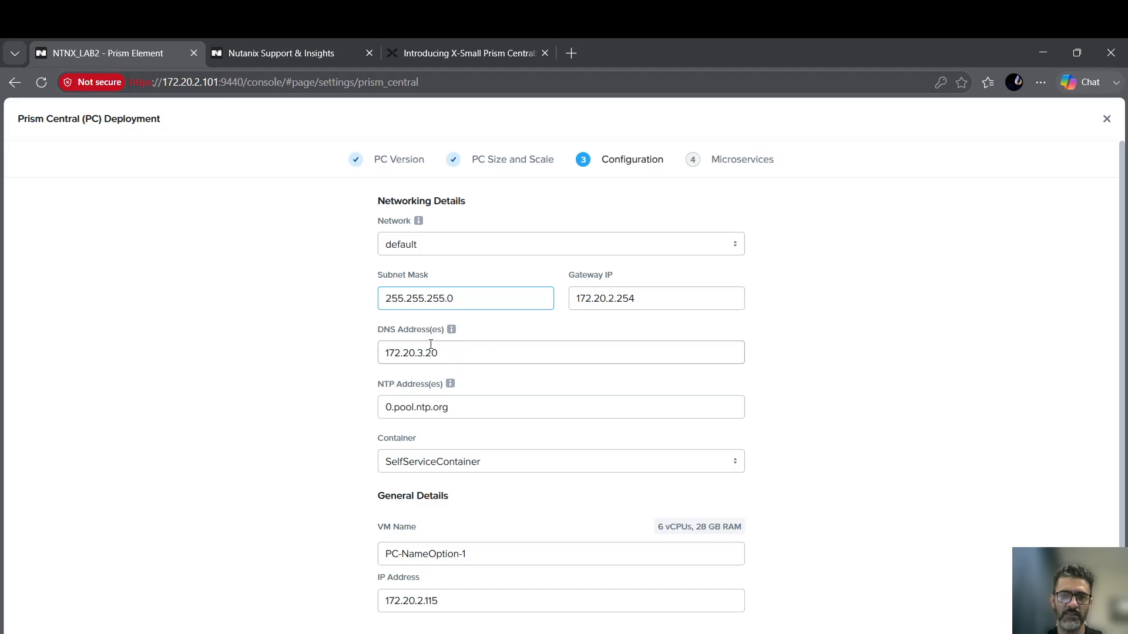
scroll(455, 348, "down", 2)
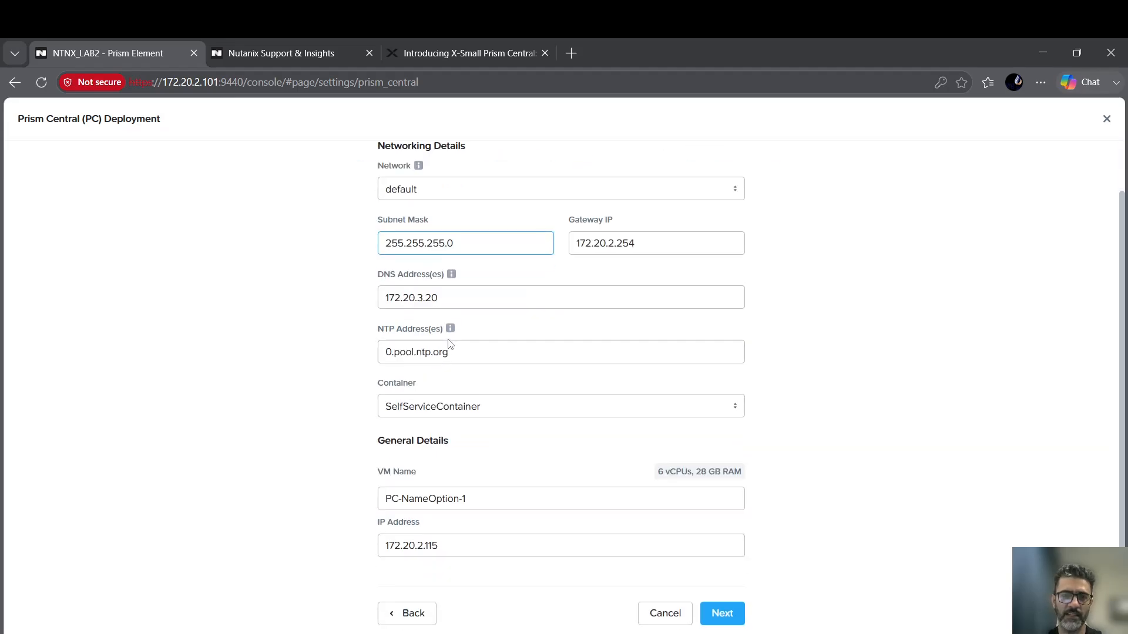
Store the VM on default-container, name it NTNXPC01 at 172.20.2.115, and continue.
left_click(494, 410)
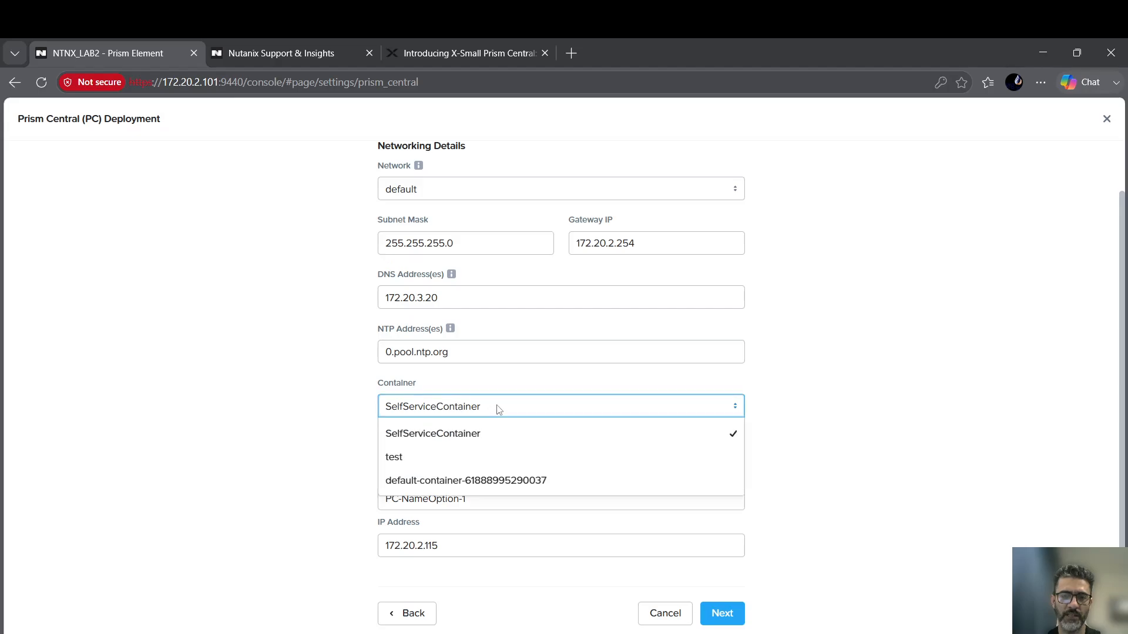
left_click(470, 485)
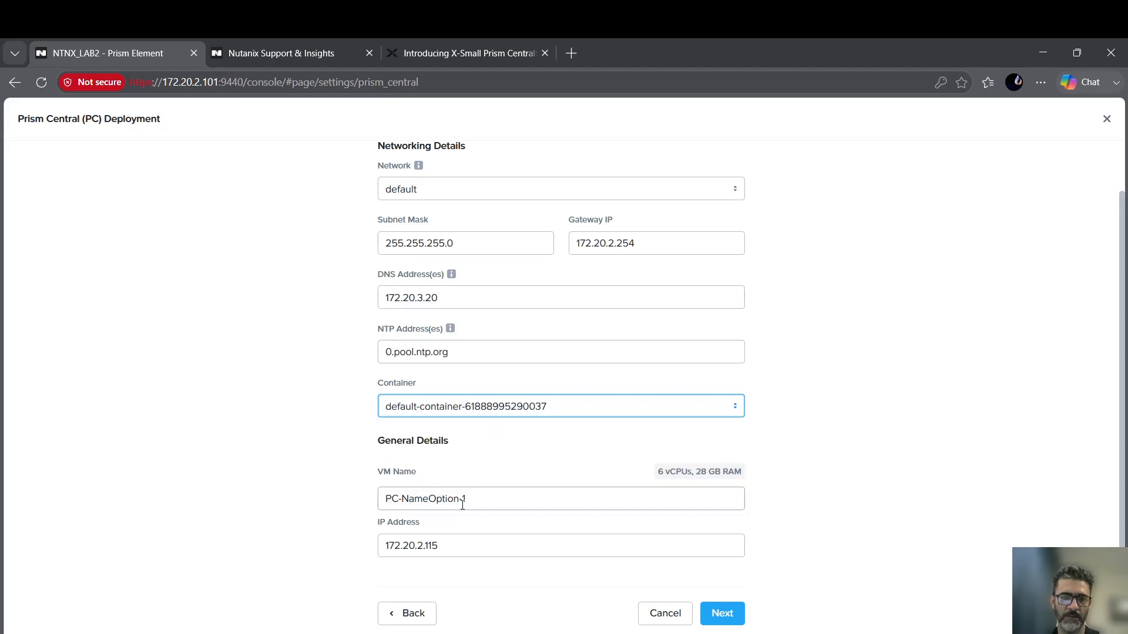
left_click(471, 499)
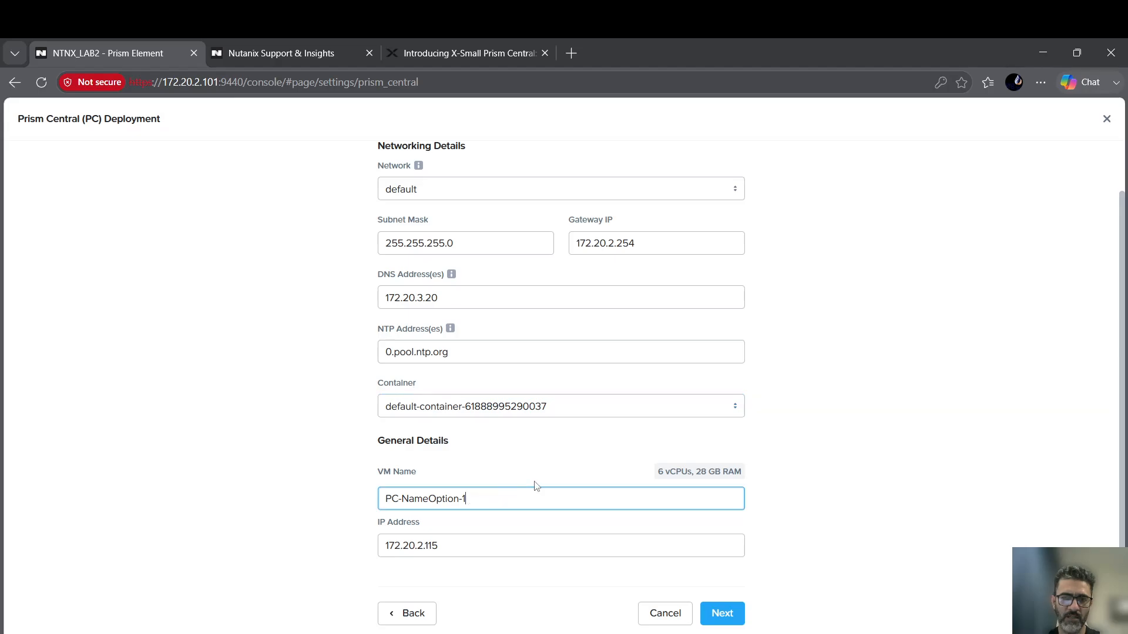
key("BackSpace")
key("BackSpace")
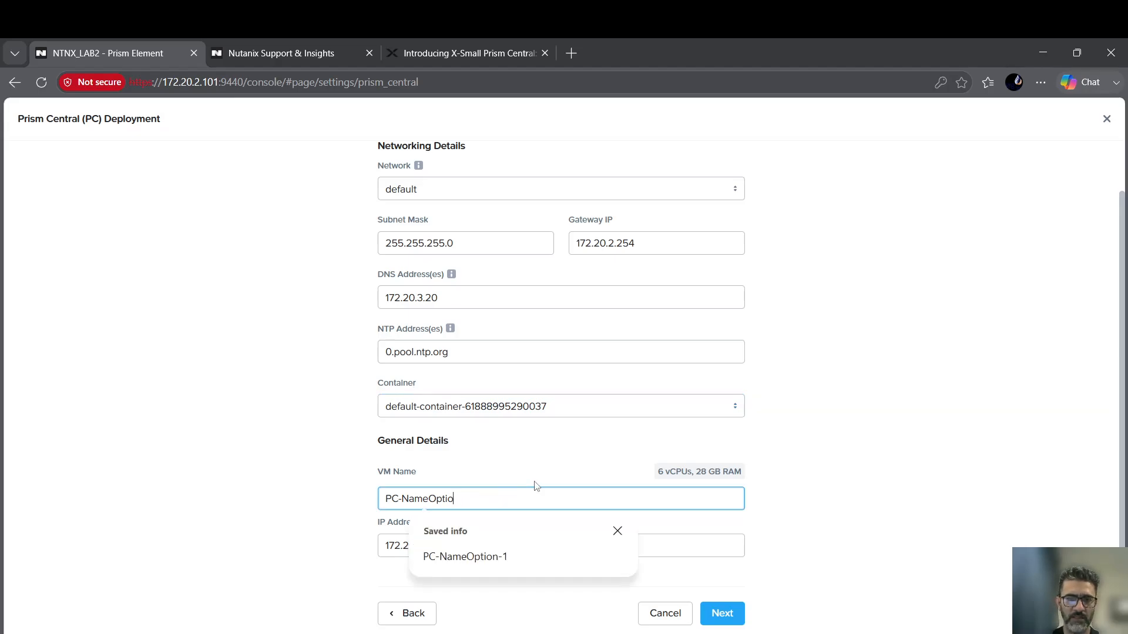
key("BackSpace")
key("BackSpace")
key("BackSpace")
key("BackSpace")
key("BackSpace")
key("BackSpace")
key("BackSpace")
key("BackSpace")
type("NTN")
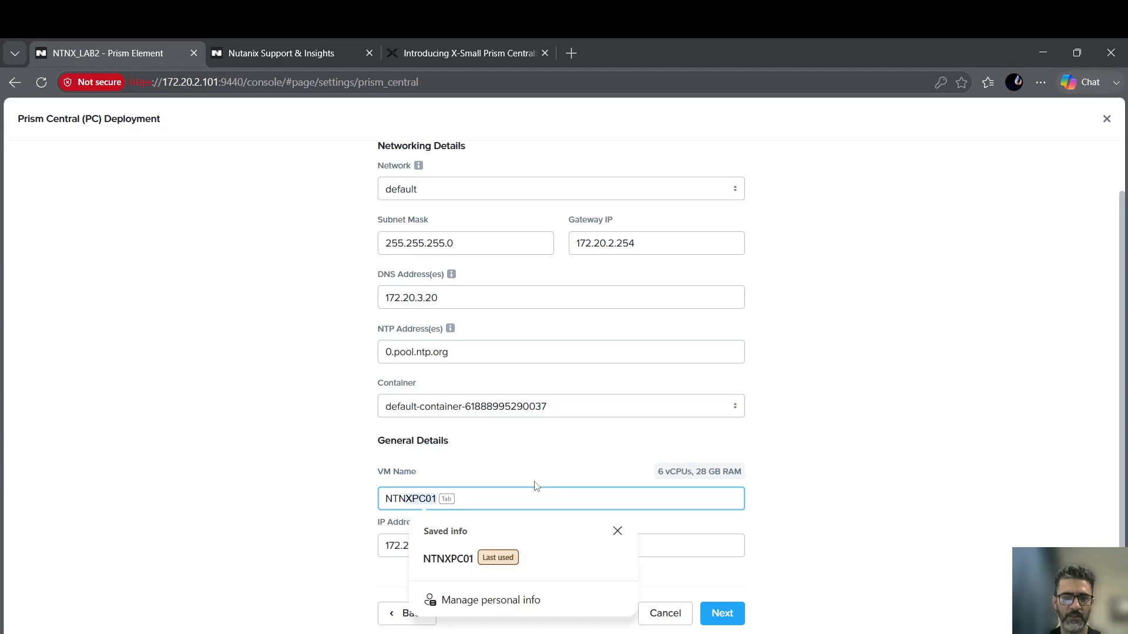
key("Tab")
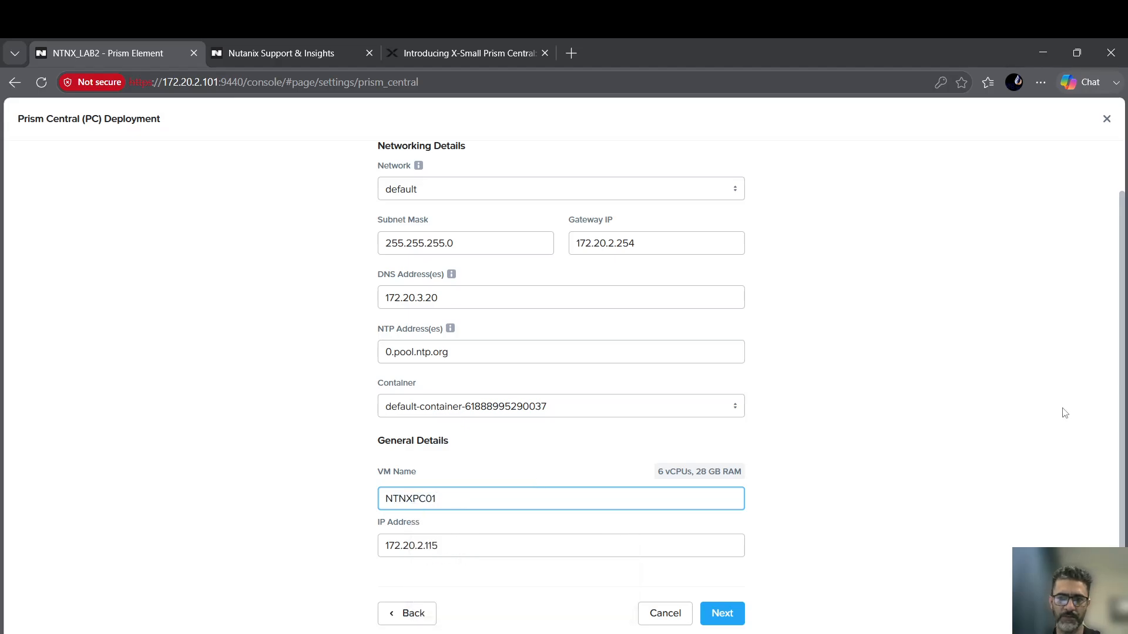
left_click(892, 437)
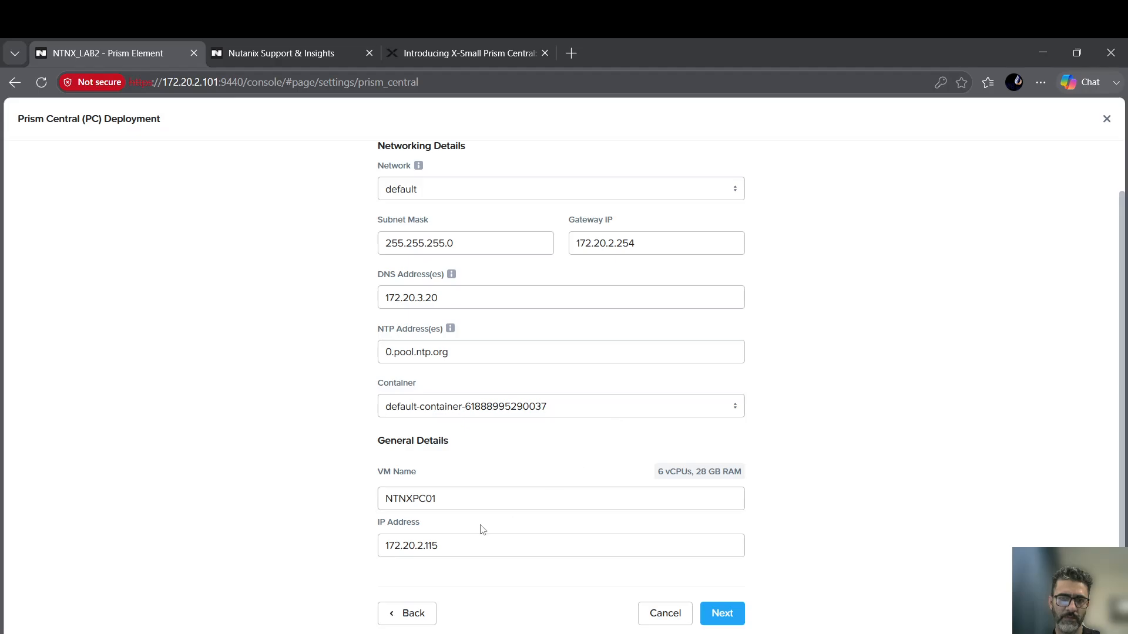
left_click(442, 545)
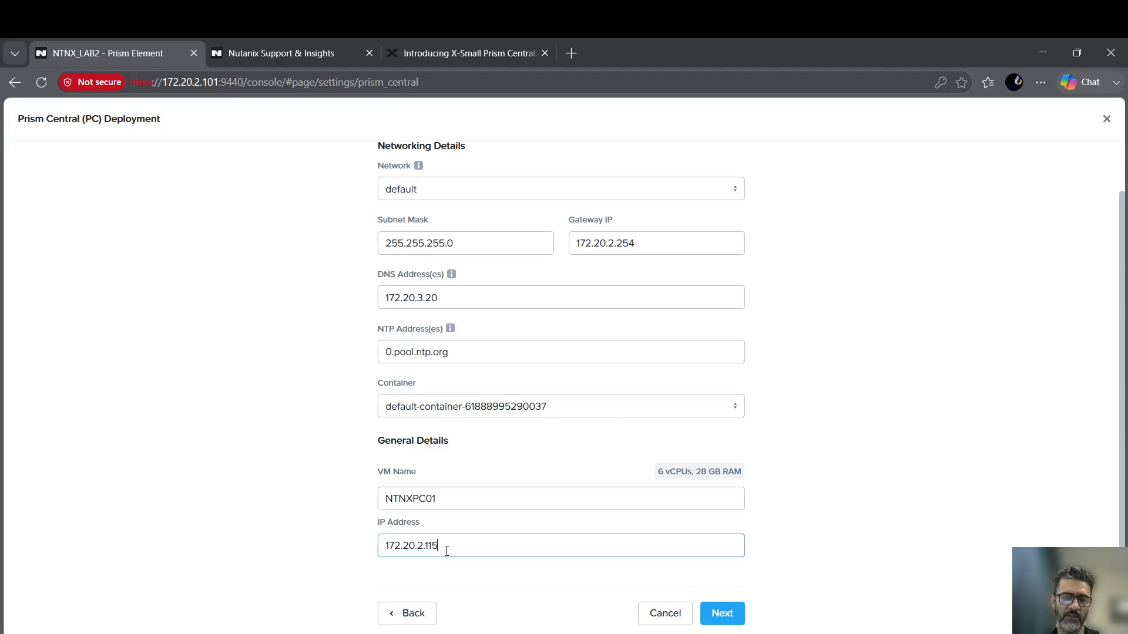
left_click(722, 613)
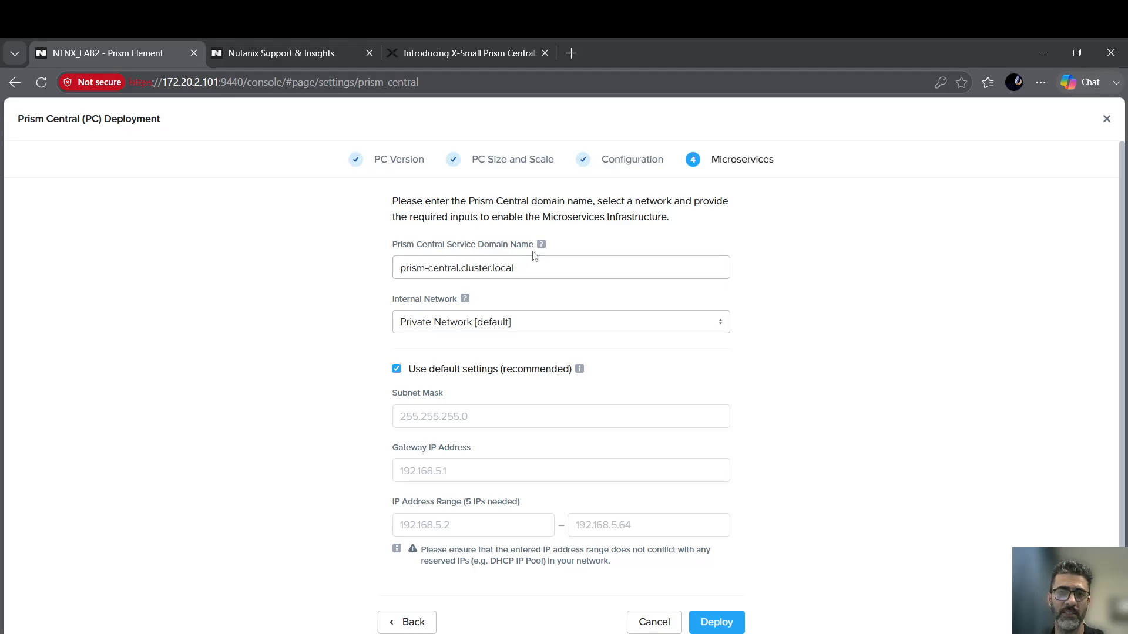
Review the microservices private network settings, revert to the defaults, and deploy Prism Central.
mouse_move(541, 249)
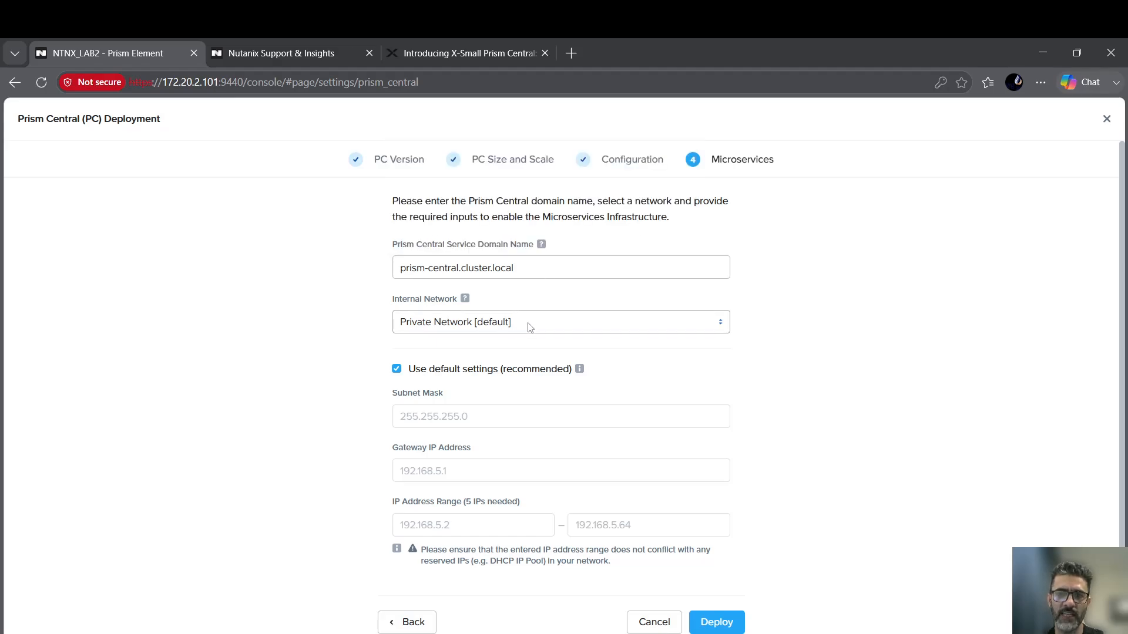
left_click(500, 329)
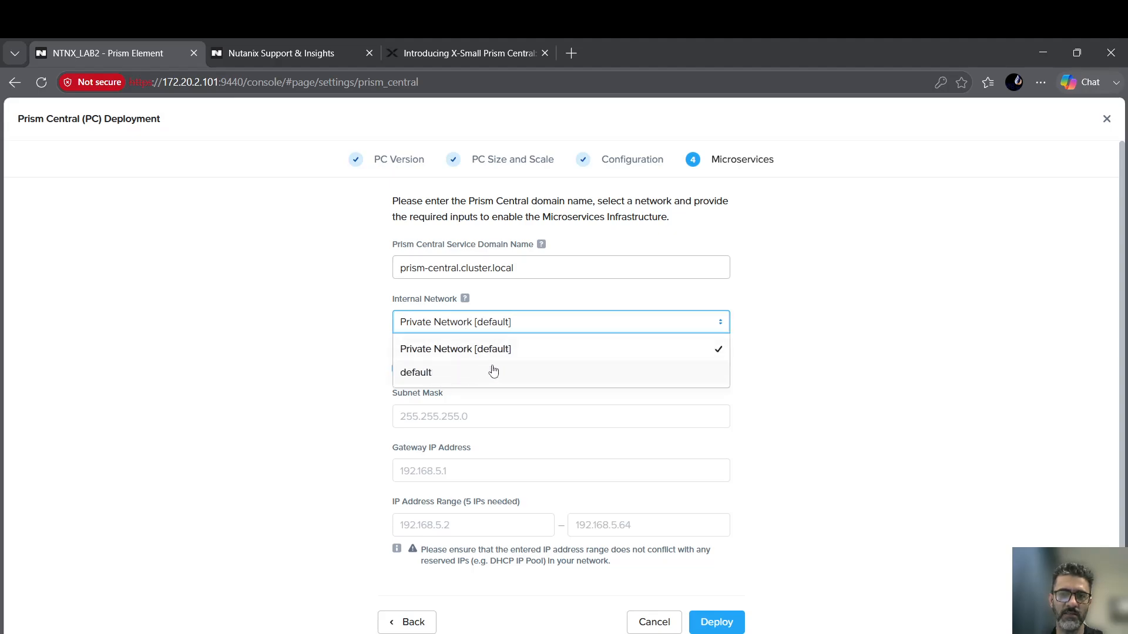
left_click(745, 281)
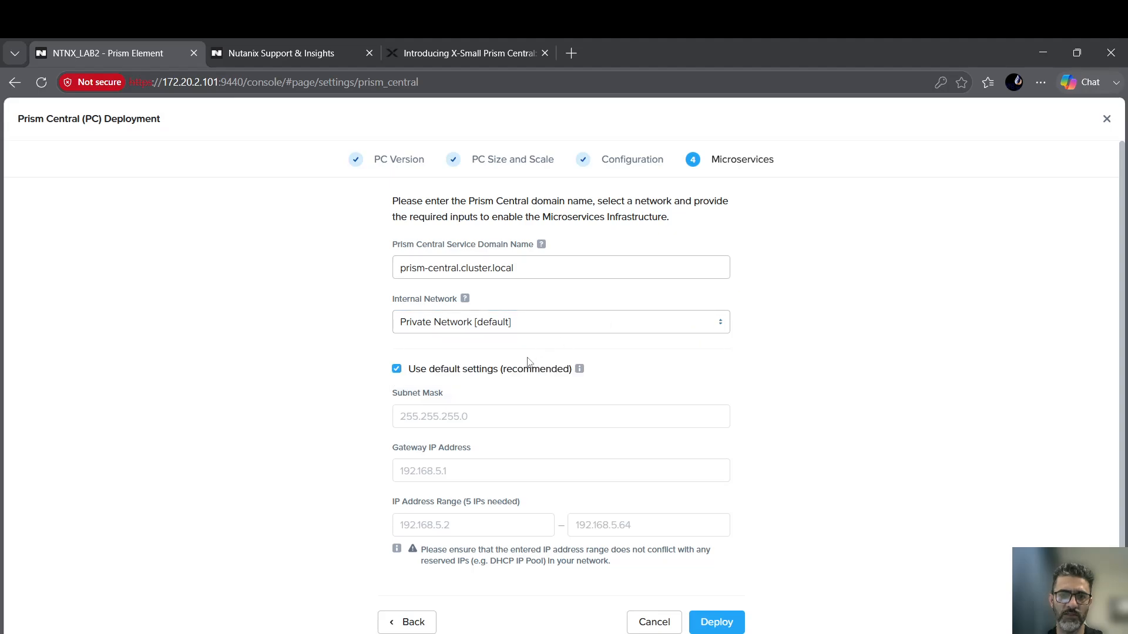
scroll(496, 342, "down", 1)
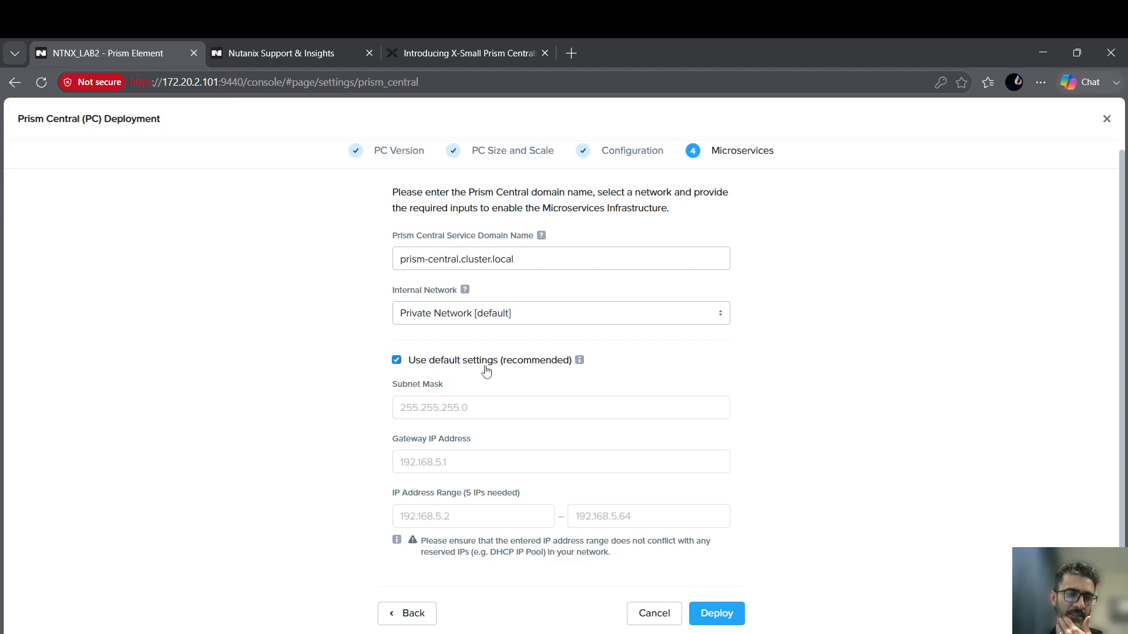
left_click(397, 359)
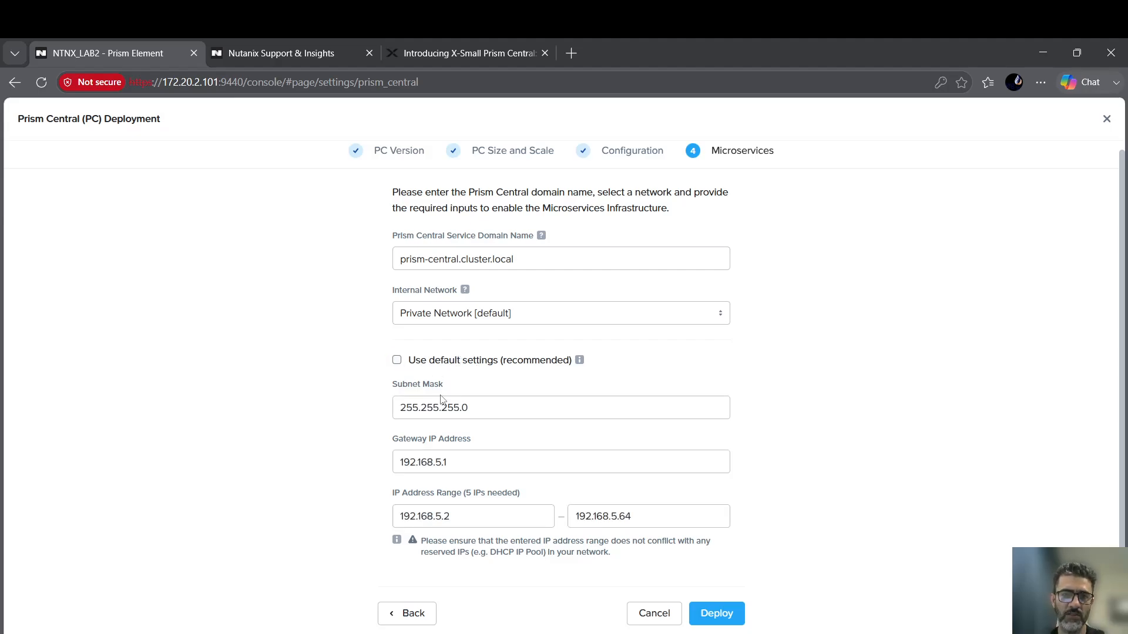
left_click(442, 464)
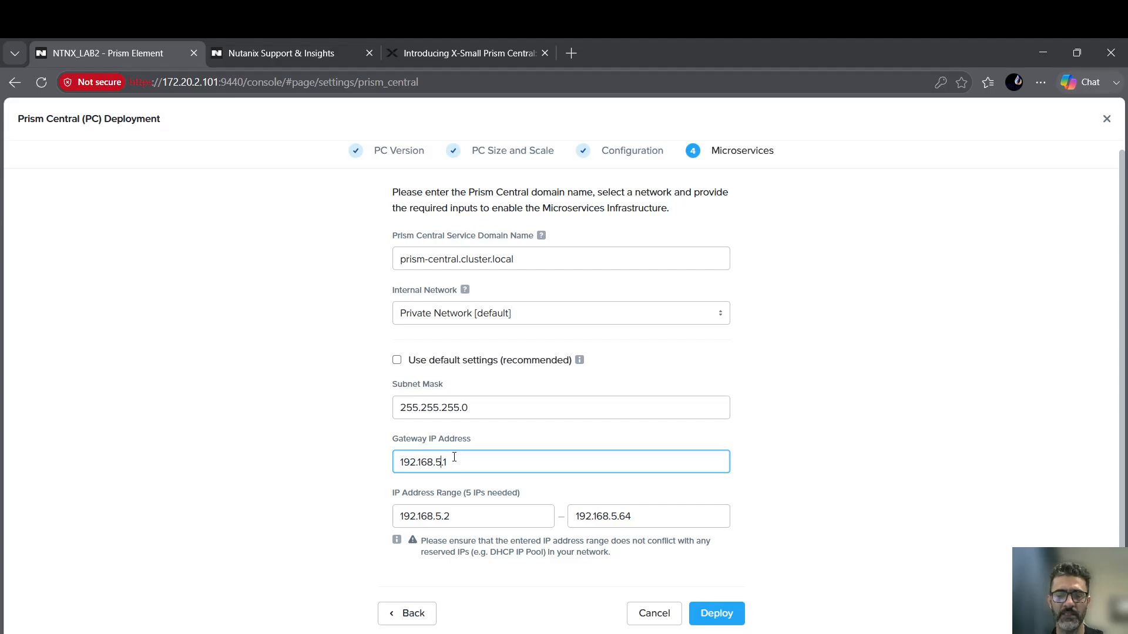
left_click_drag(455, 461, 392, 464)
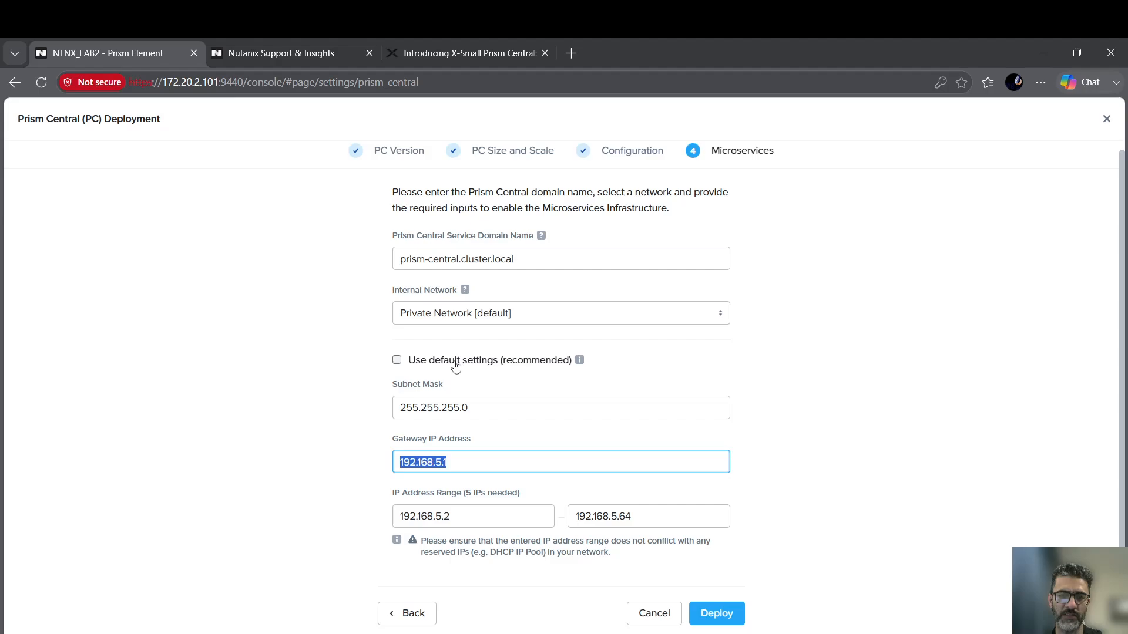
left_click(427, 497)
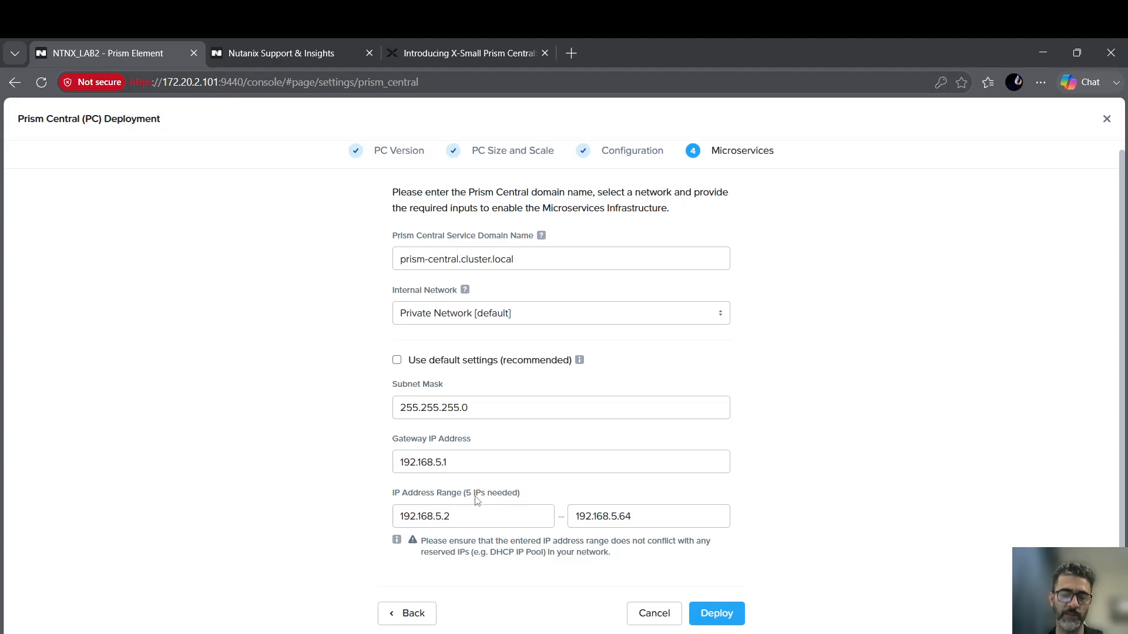
left_click(397, 360)
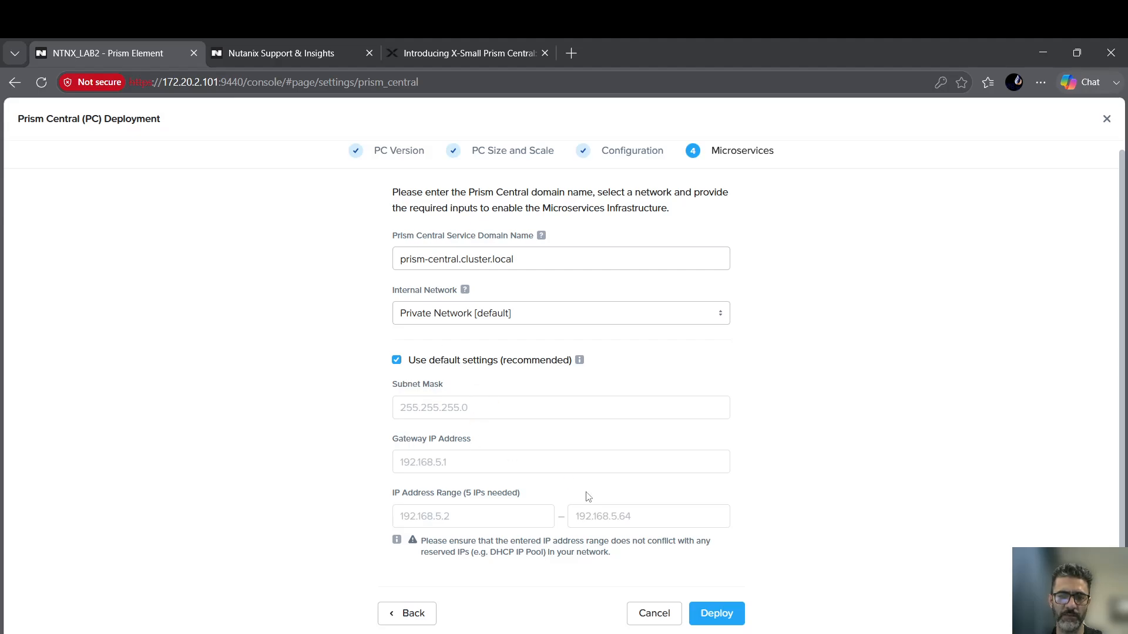
left_click(721, 617)
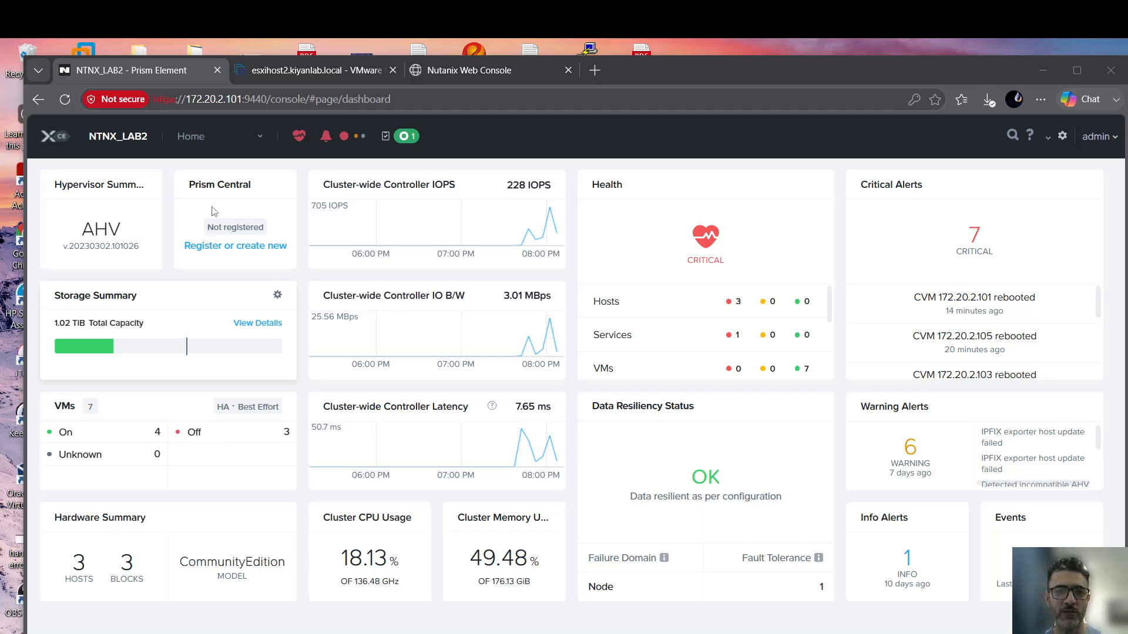
Go to the VM list, then open the full cluster task list from Recent Tasks.
left_click(234, 144)
left_click(201, 222)
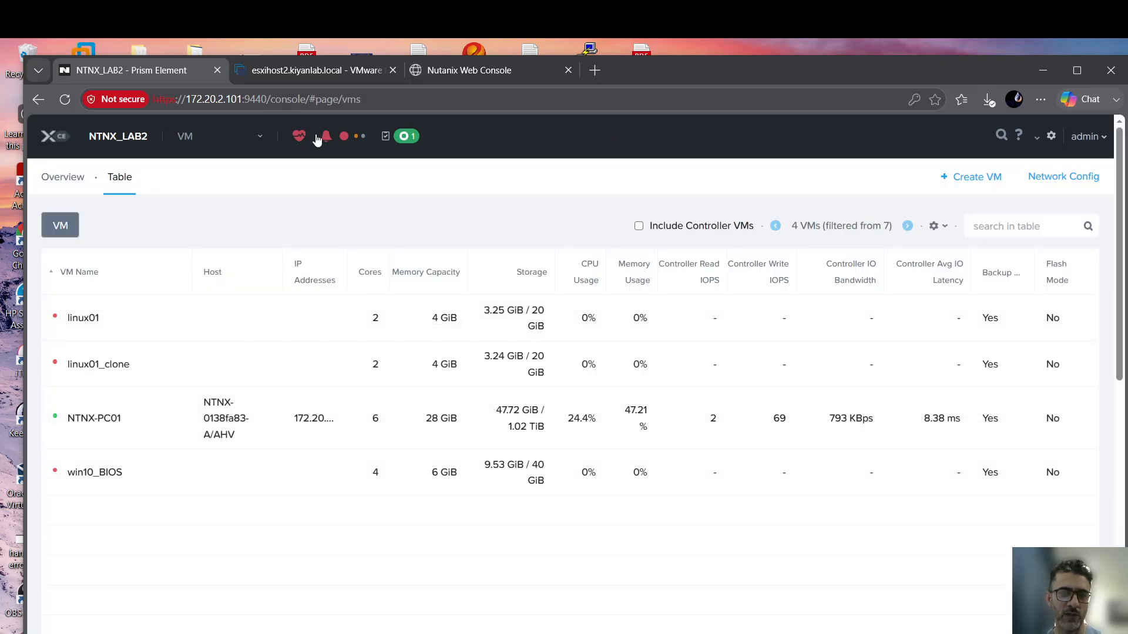
left_click(408, 138)
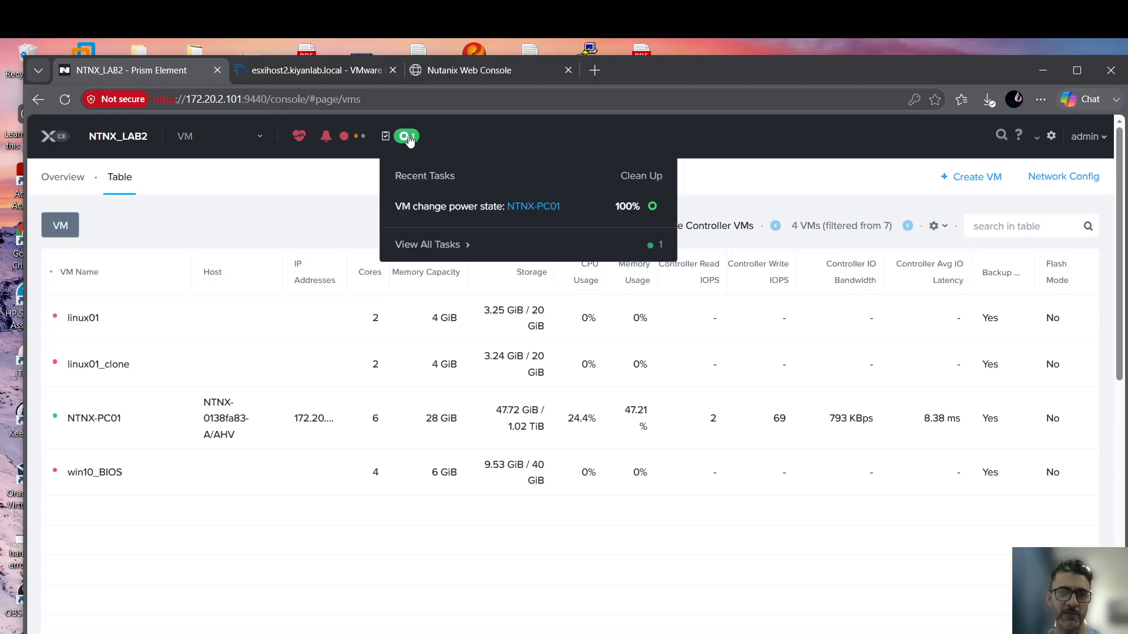
left_click(438, 244)
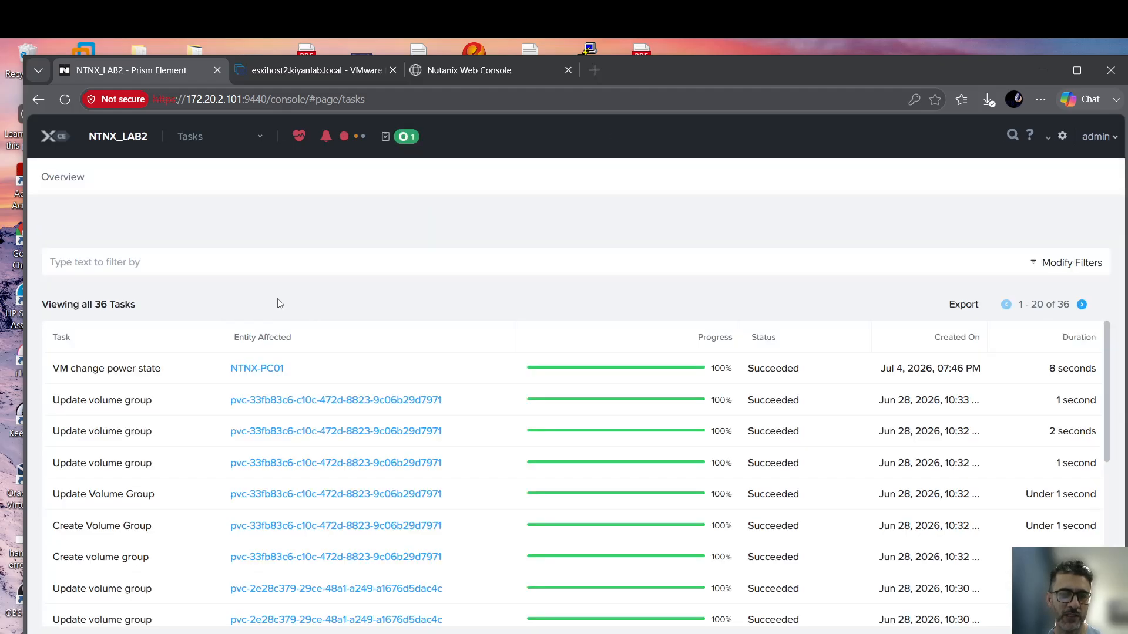
scroll(311, 358, "down", 4)
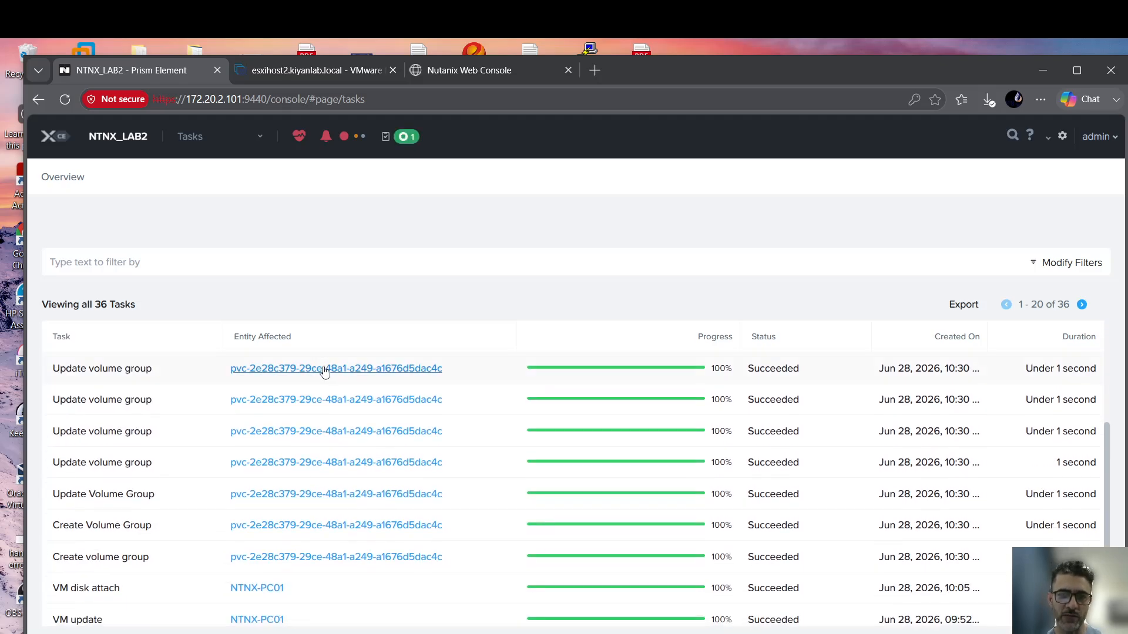
scroll(324, 371, "down", 3)
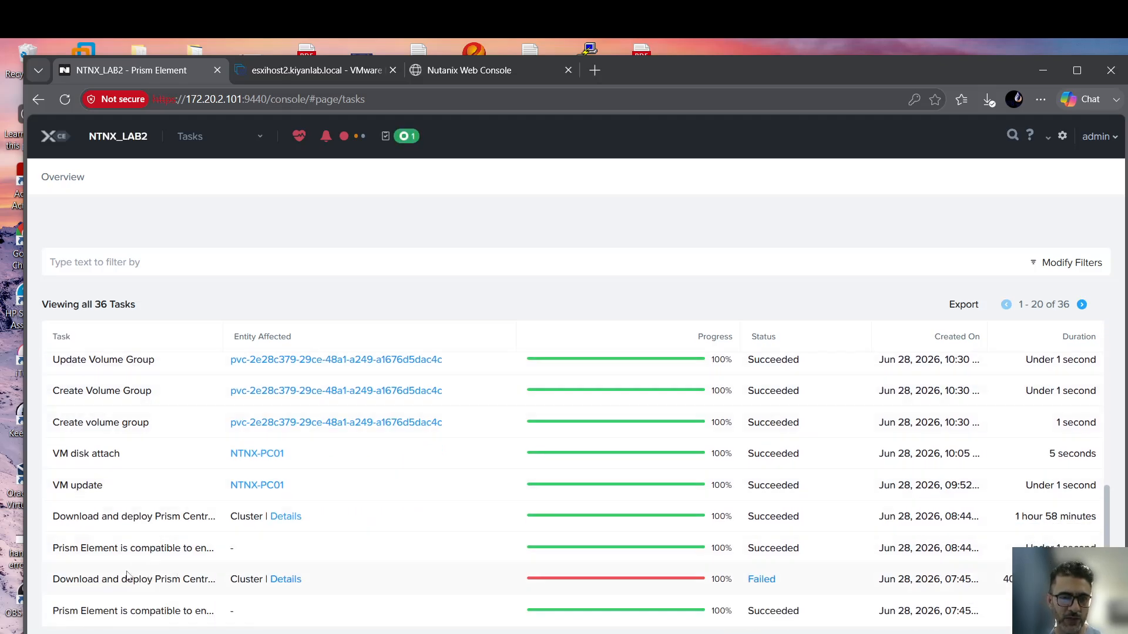
Read the failed Prism Central deployment error: no host had enough resources.
left_click(762, 580)
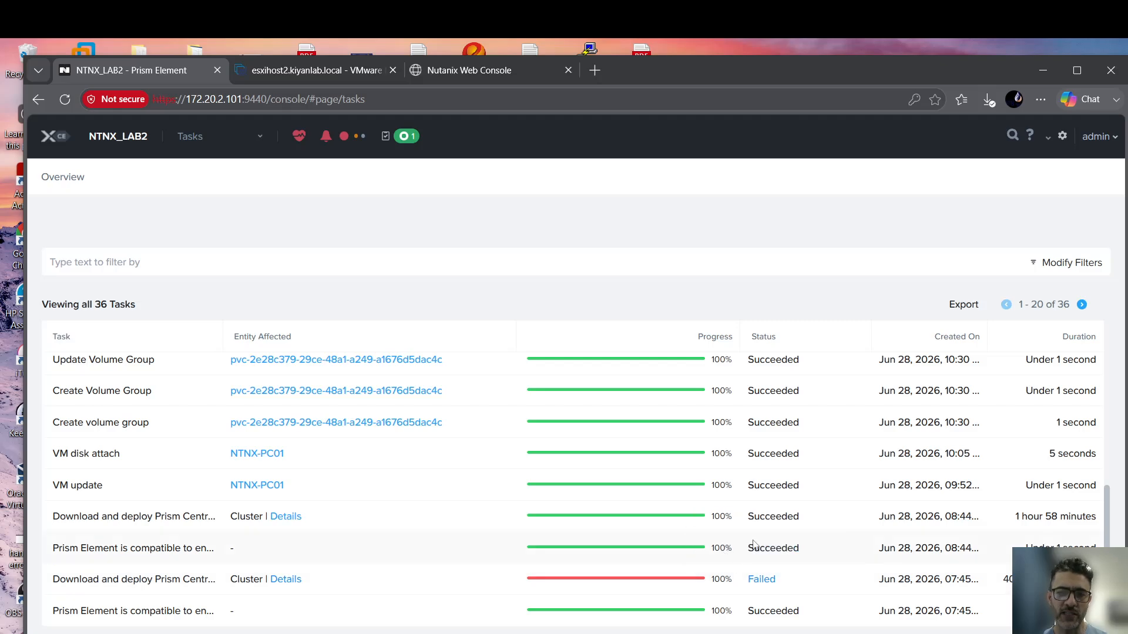
left_click(1081, 304)
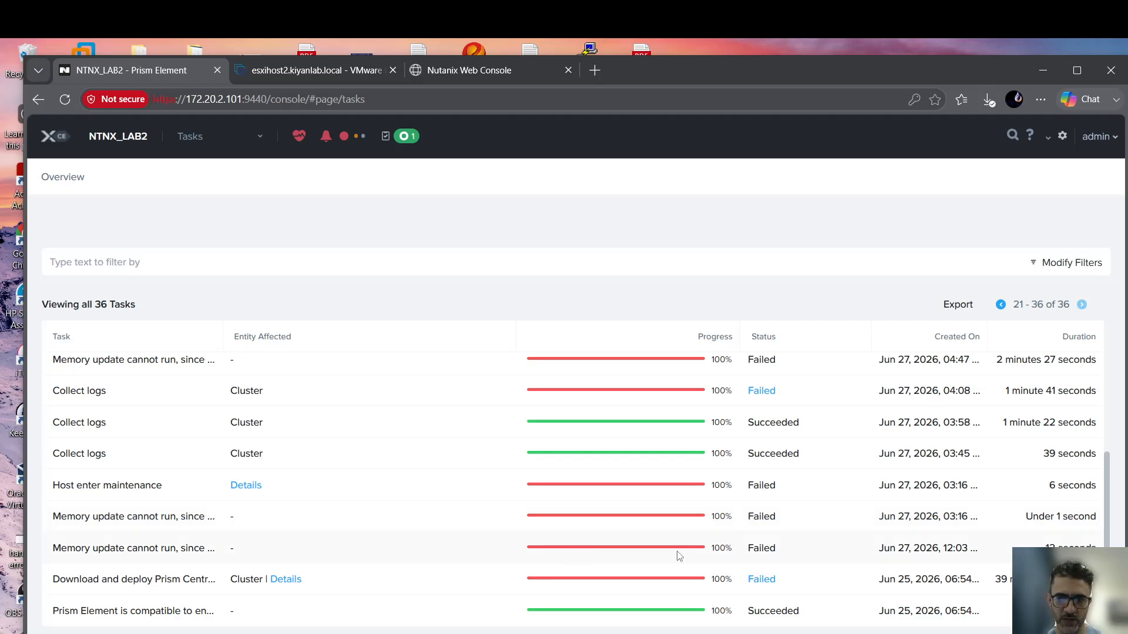
left_click(764, 580)
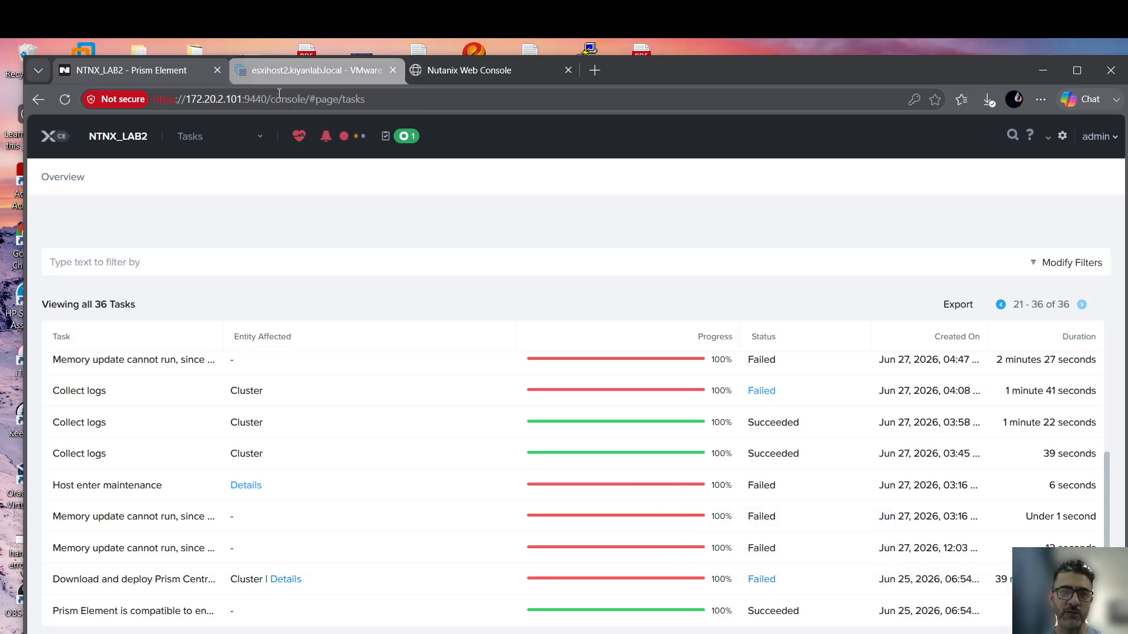
mouse_move(766, 583)
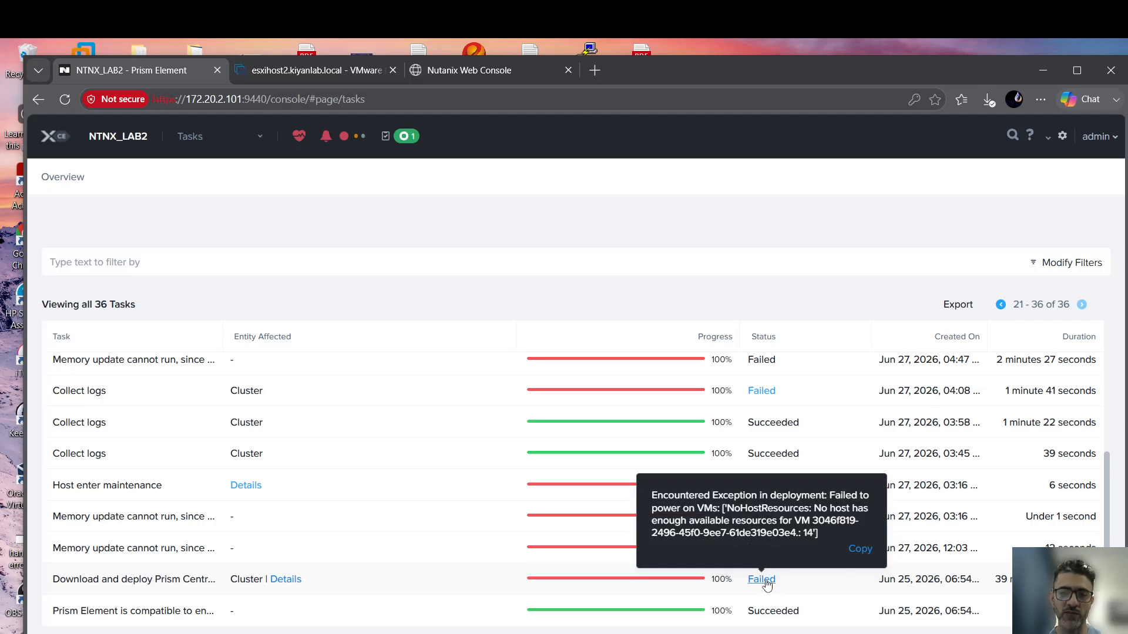
scroll(719, 496, "up", 4)
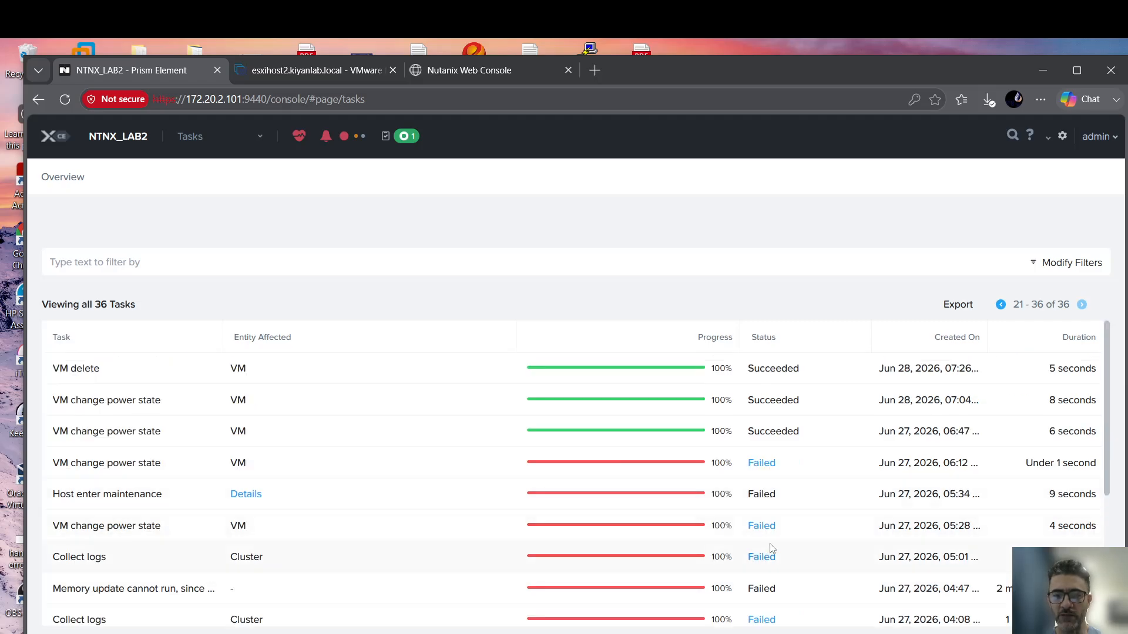
left_click(233, 143)
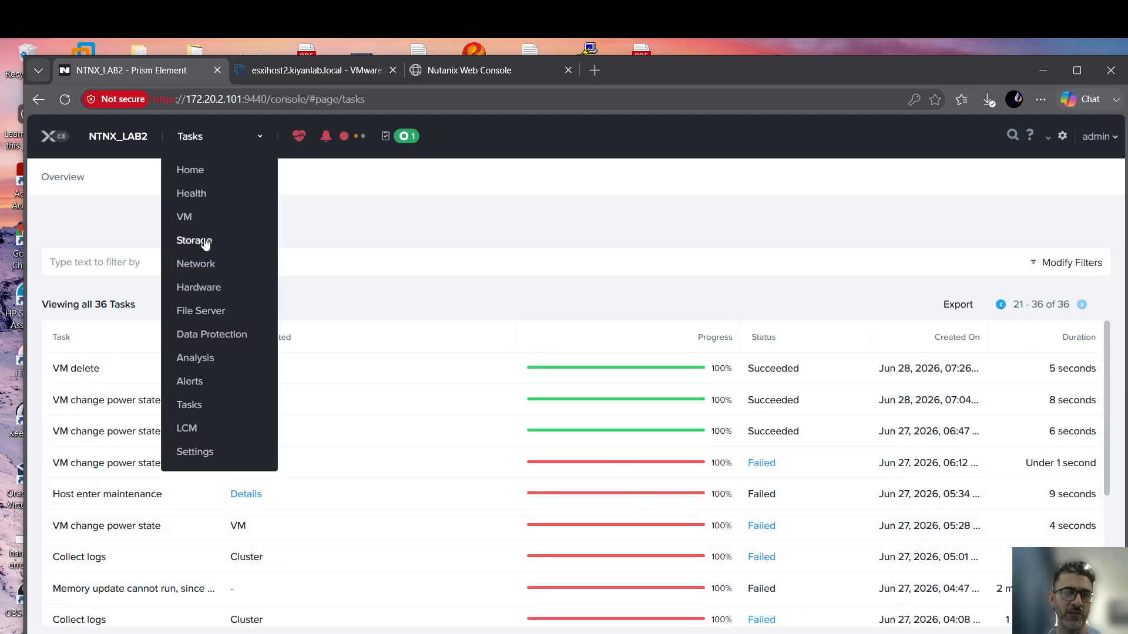
Check the 16 GiB Target CVM Memory Allocation, then view the esxihost2 host summary.
left_click(1061, 137)
left_click(101, 289)
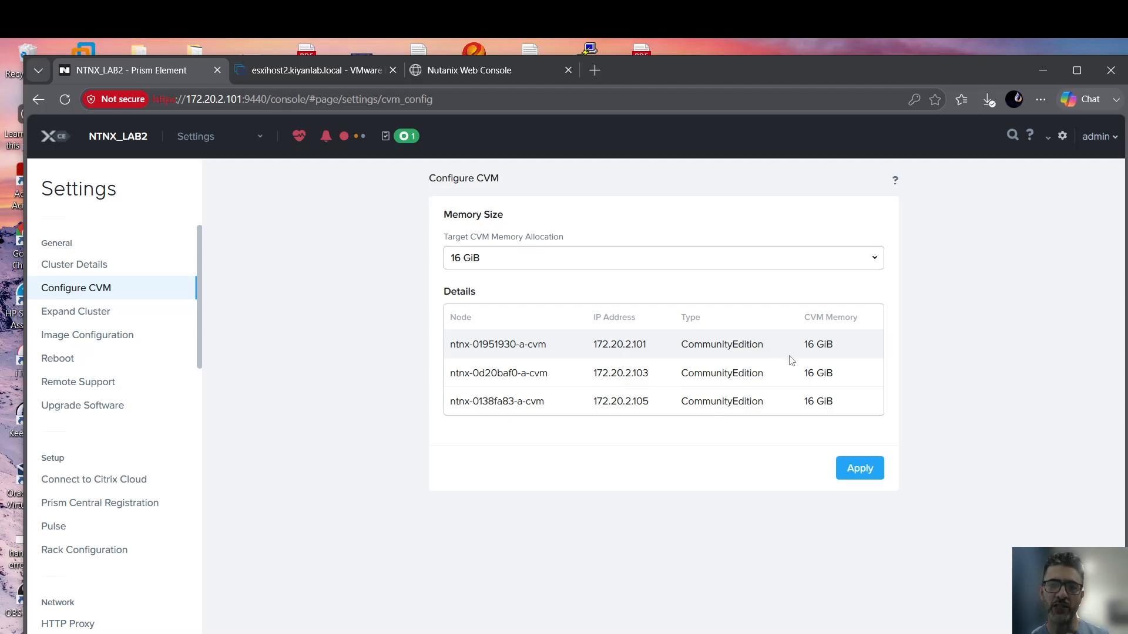
left_click(517, 262)
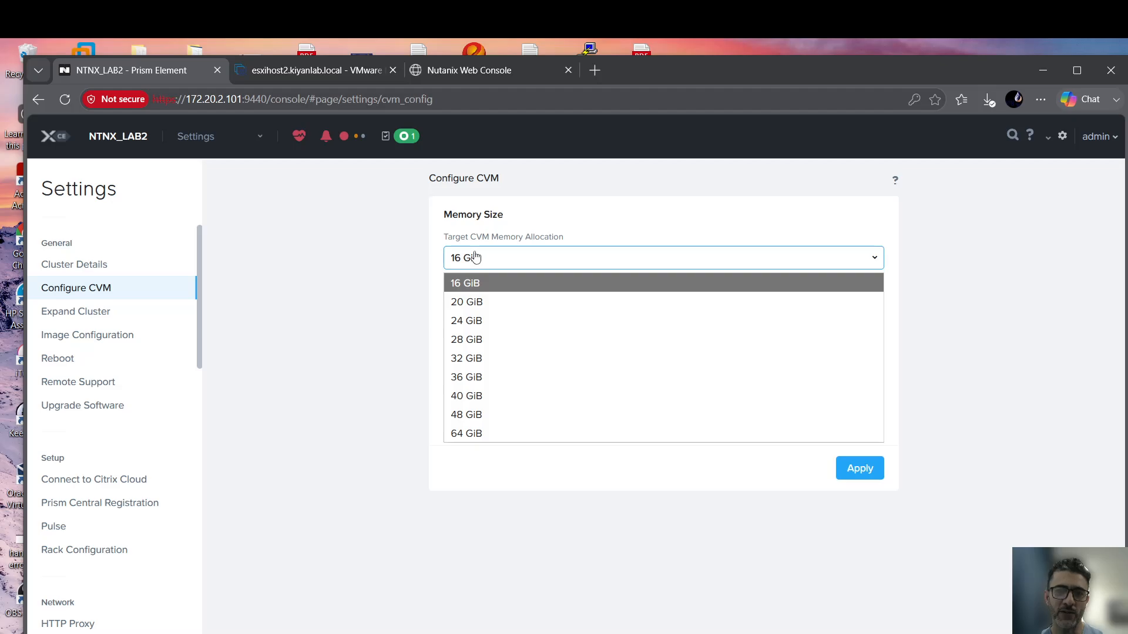
left_click(323, 80)
left_click(129, 180)
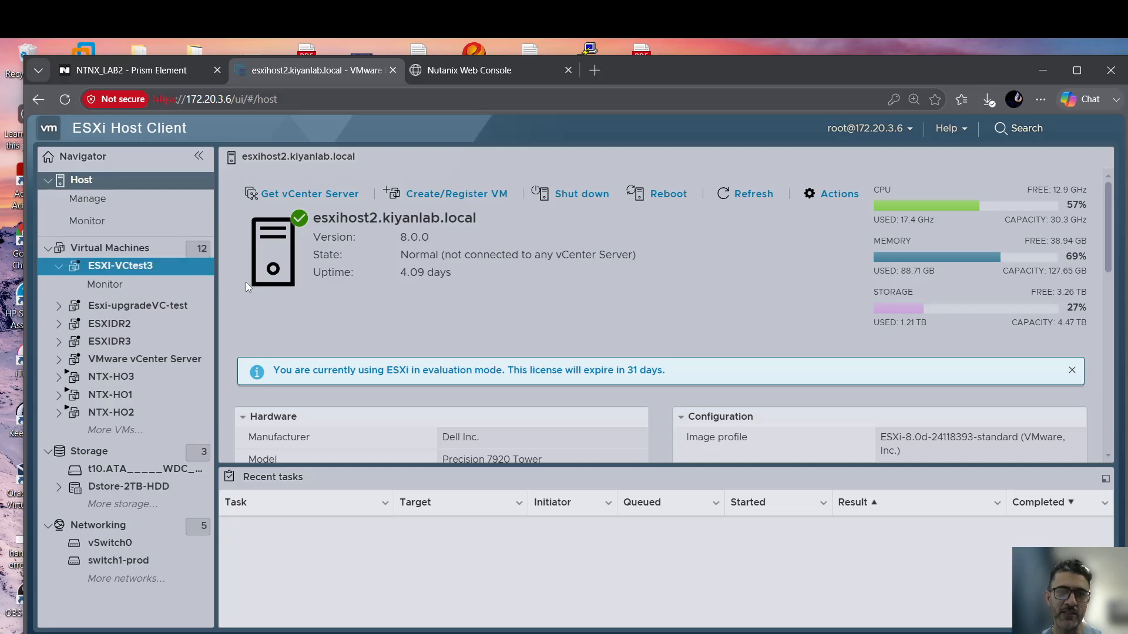
Check NTX-HO3's 60 GB memory and the host's memory capacity, then open Prism Element's VM table.
left_click(150, 383)
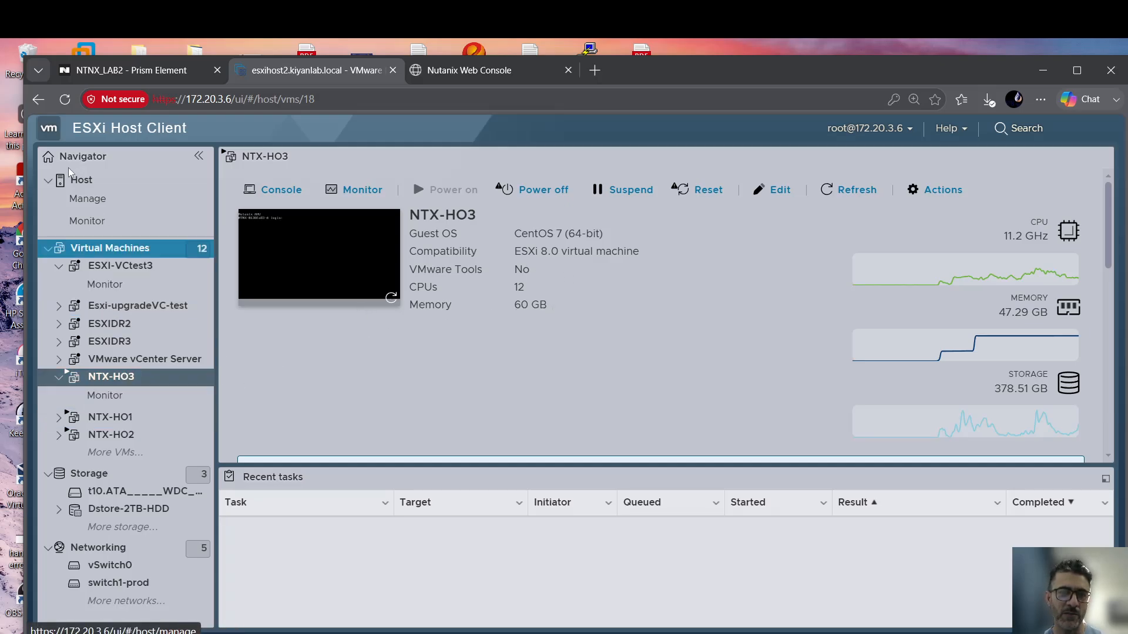
left_click(82, 181)
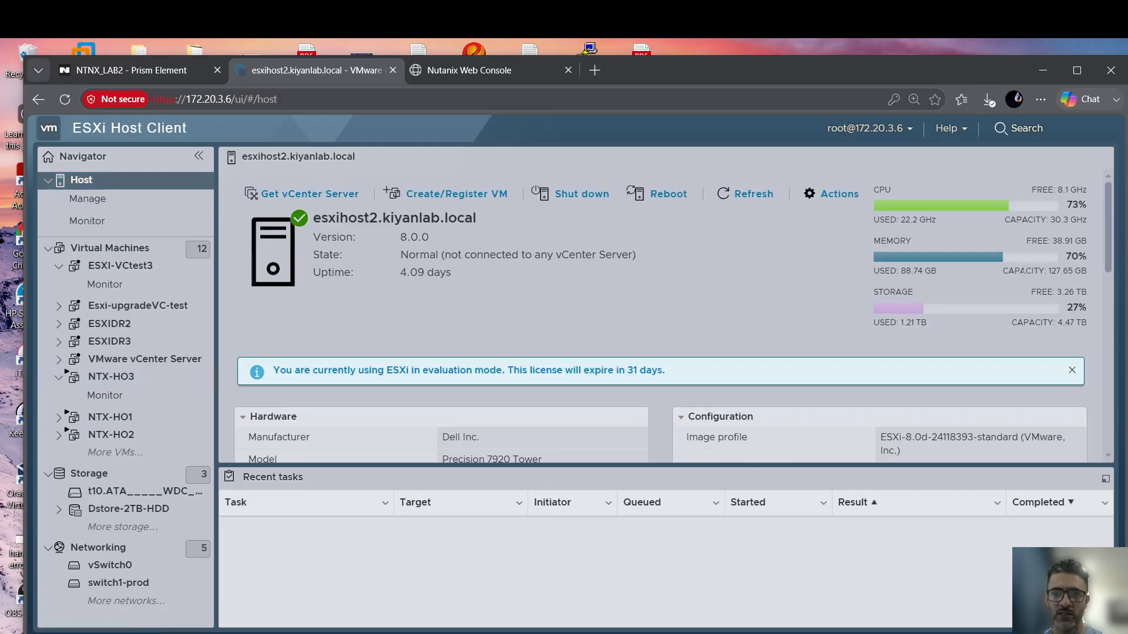
left_click_drag(1091, 276, 1052, 272)
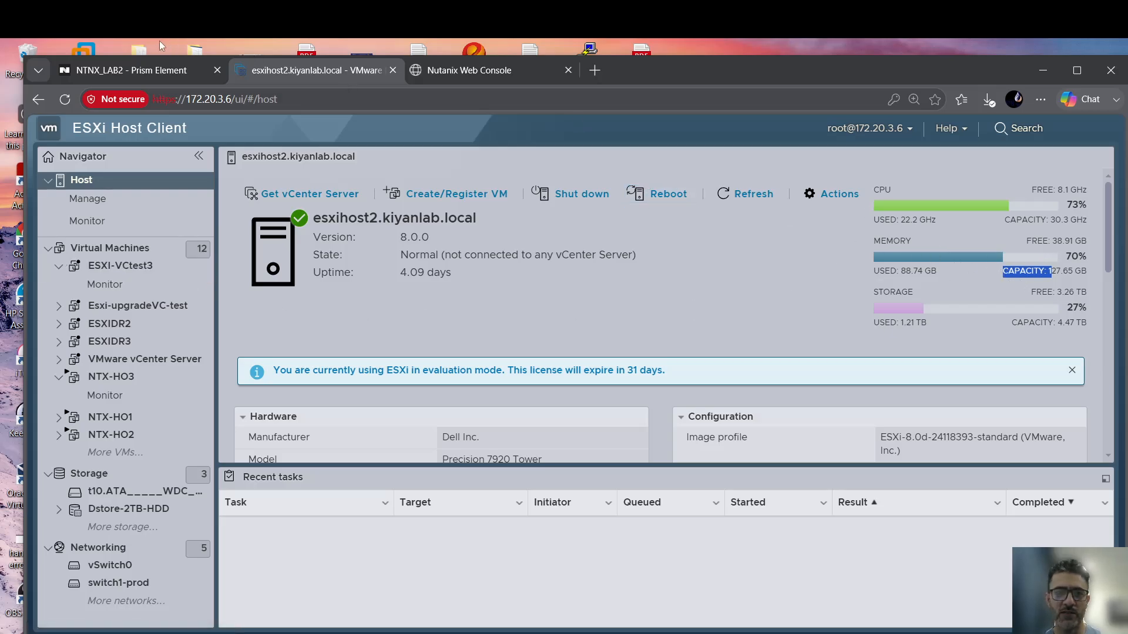
left_click(137, 72)
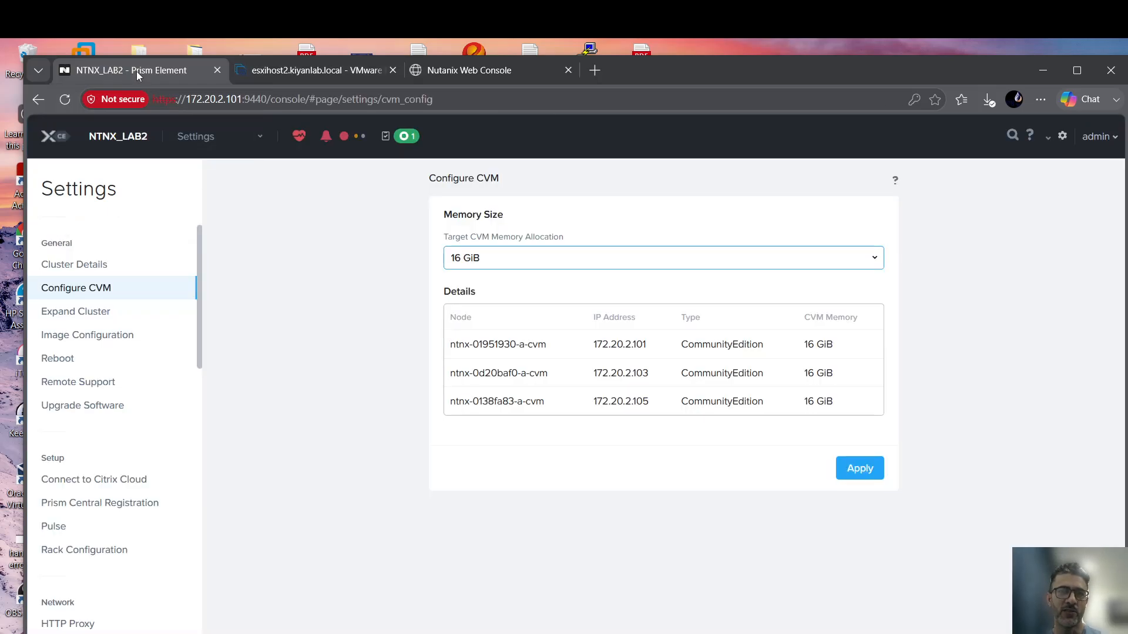
left_click(258, 139)
left_click(185, 219)
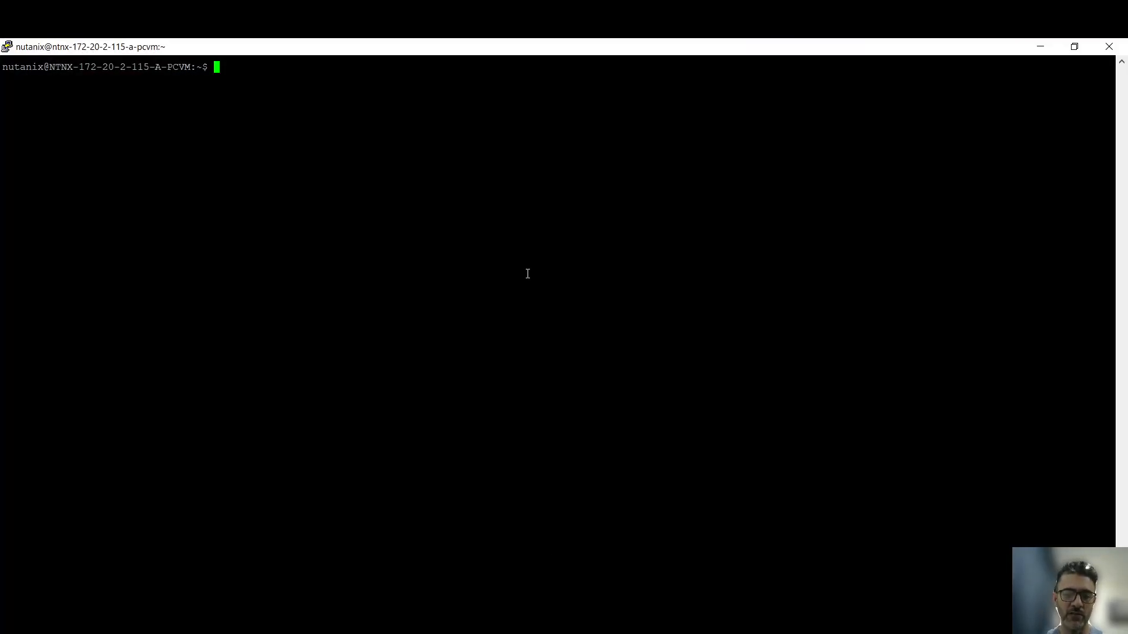
Run cs on the Prism Central VM, confirm all services on 172.20.2.115 are UP, and minimize the terminal.
type("cs")
key("Return")
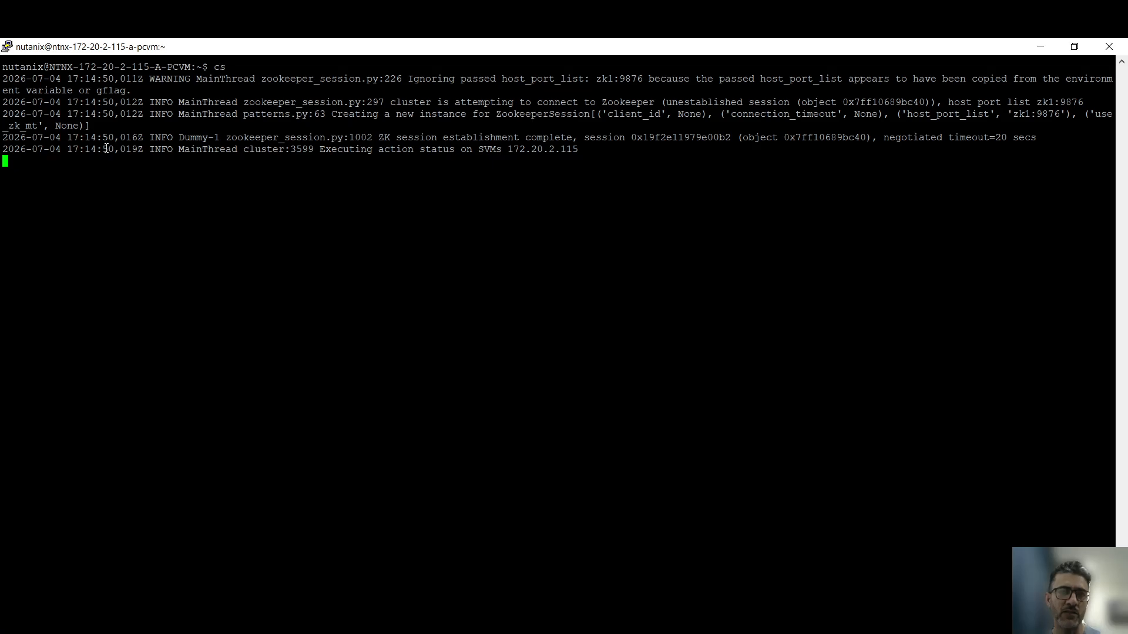
scroll(252, 223, "up", 9)
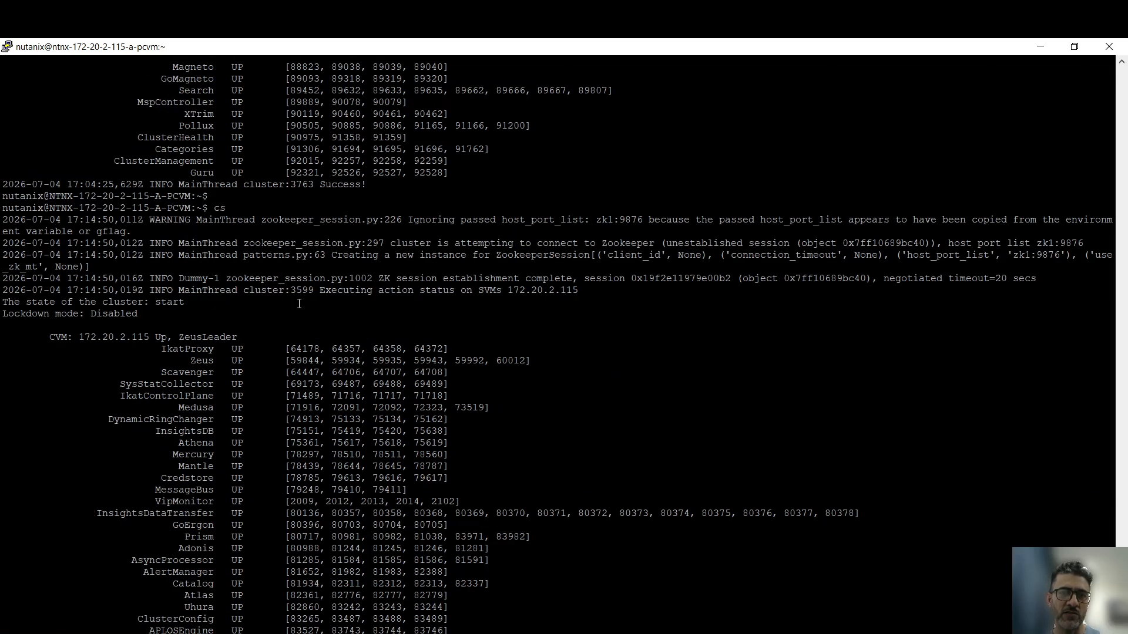
scroll(229, 272, "down", 9)
scroll(180, 196, "up", 8)
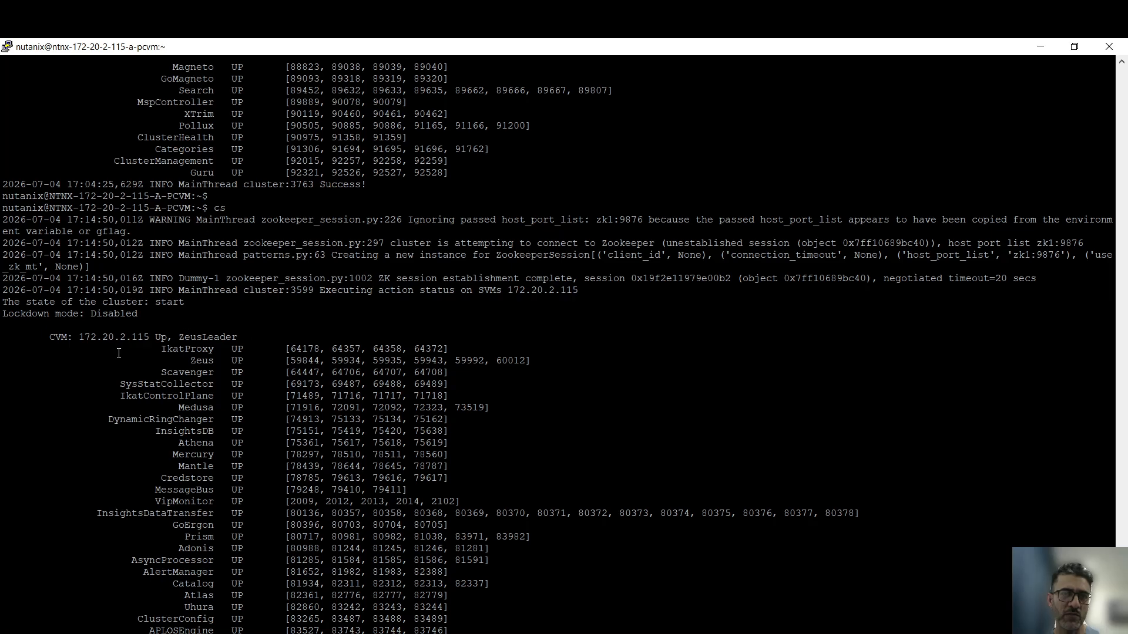
left_click_drag(49, 337, 350, 504)
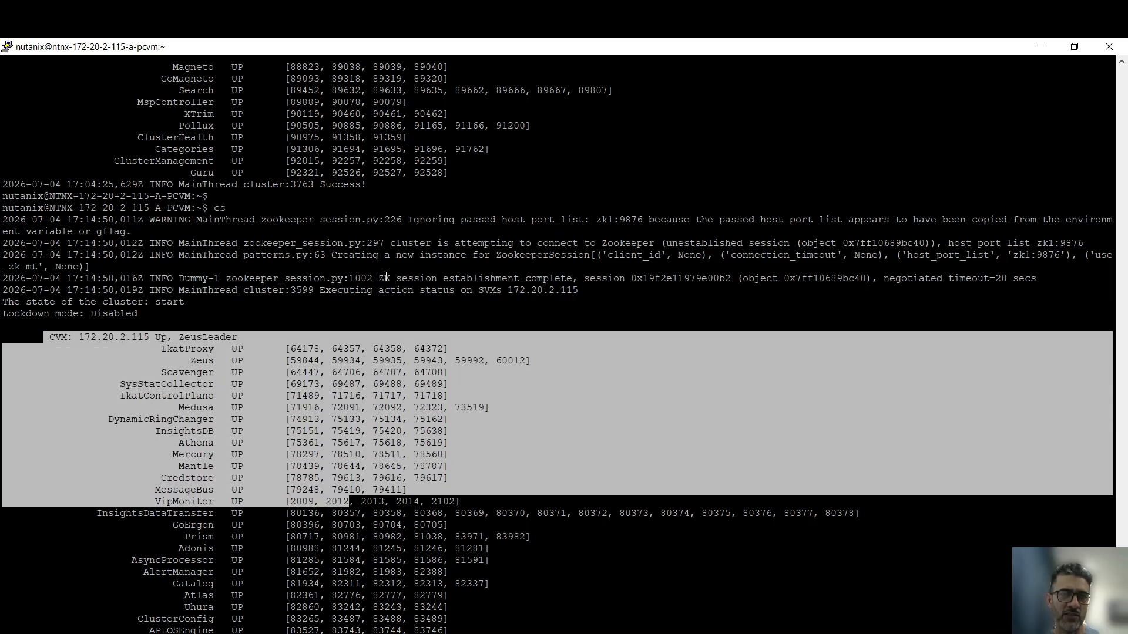
left_click(147, 195)
scroll(271, 348, "down", 8)
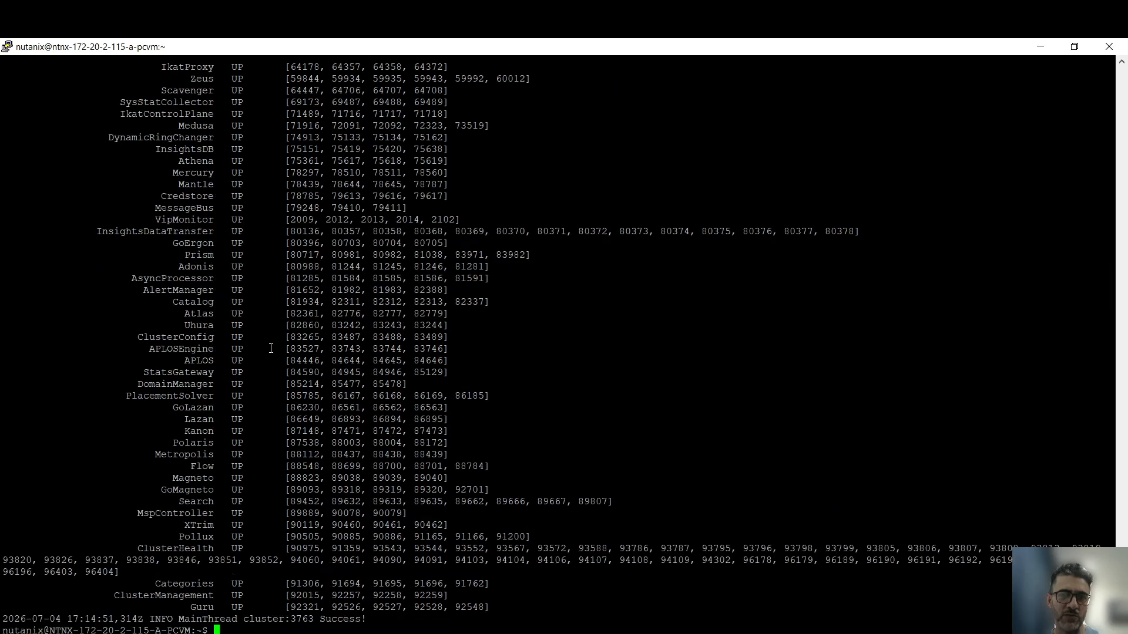
left_click(1040, 46)
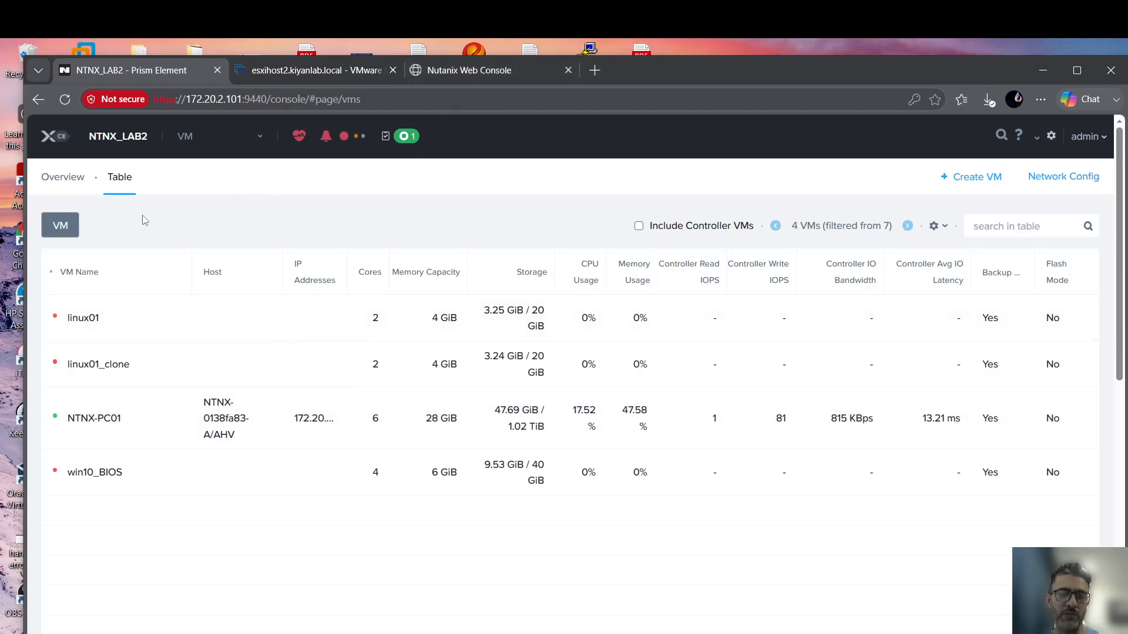
Go to the NTNX_LAB2 home dashboard via the Nutanix logo.
left_click(48, 137)
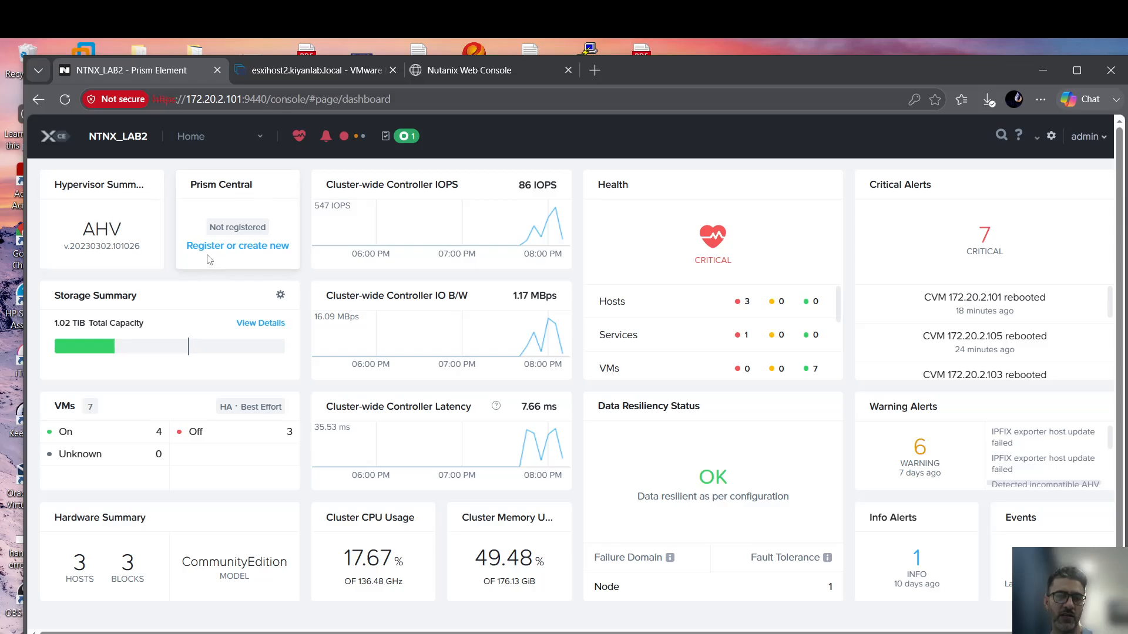
Log in to Prism Central at 172.20.2.115 as admin with the default password.
left_click(449, 81)
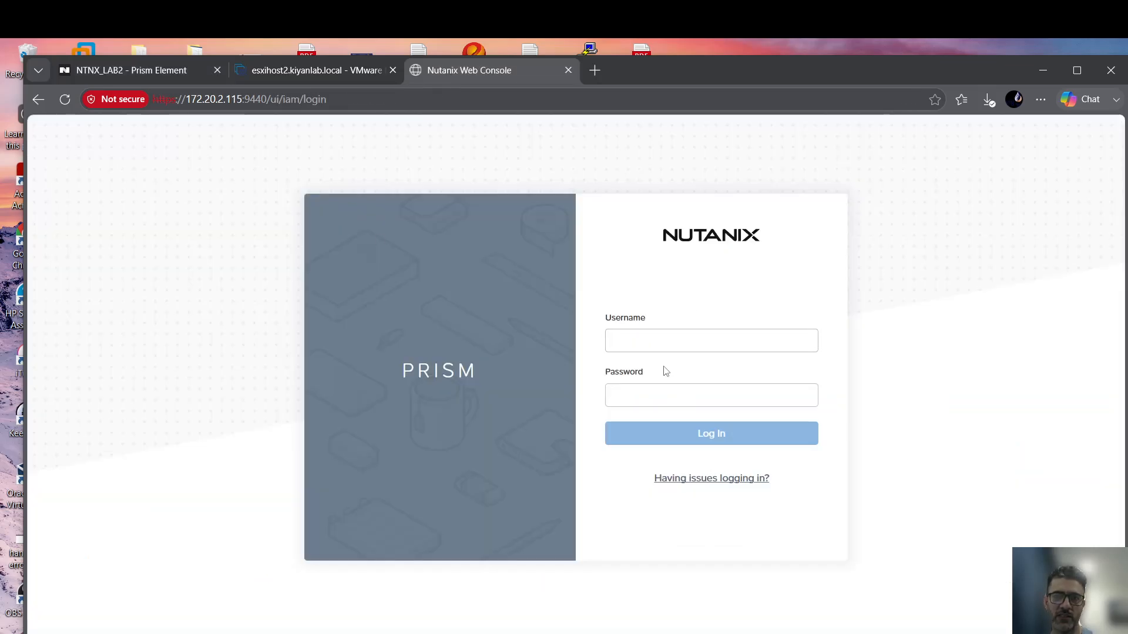
left_click(341, 99)
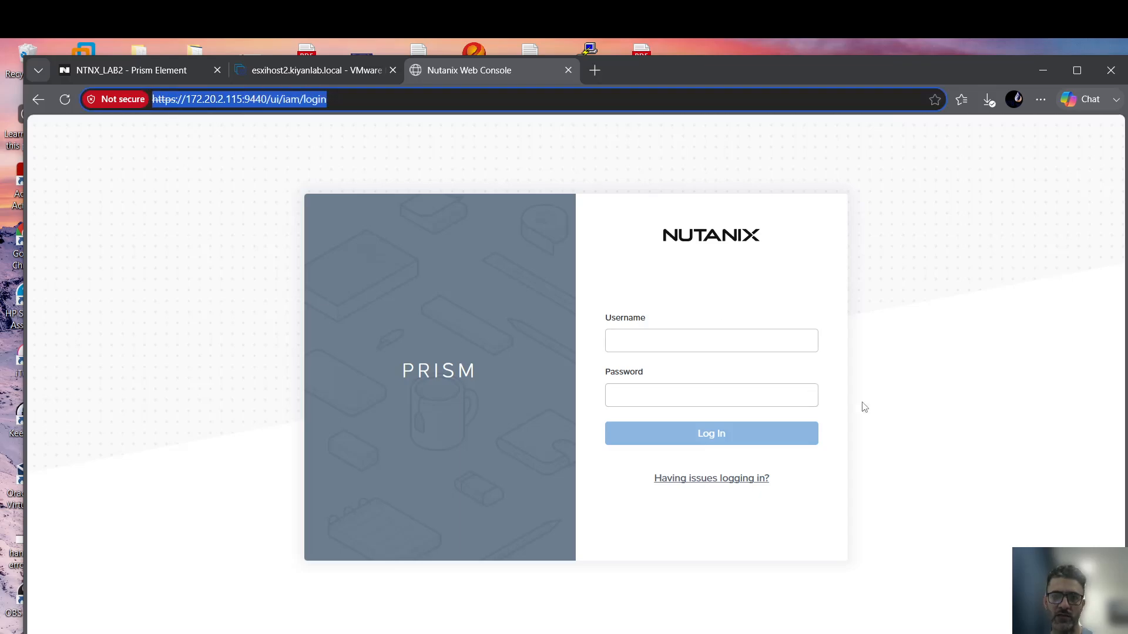
left_click(674, 338)
type("admin")
key("Tab")
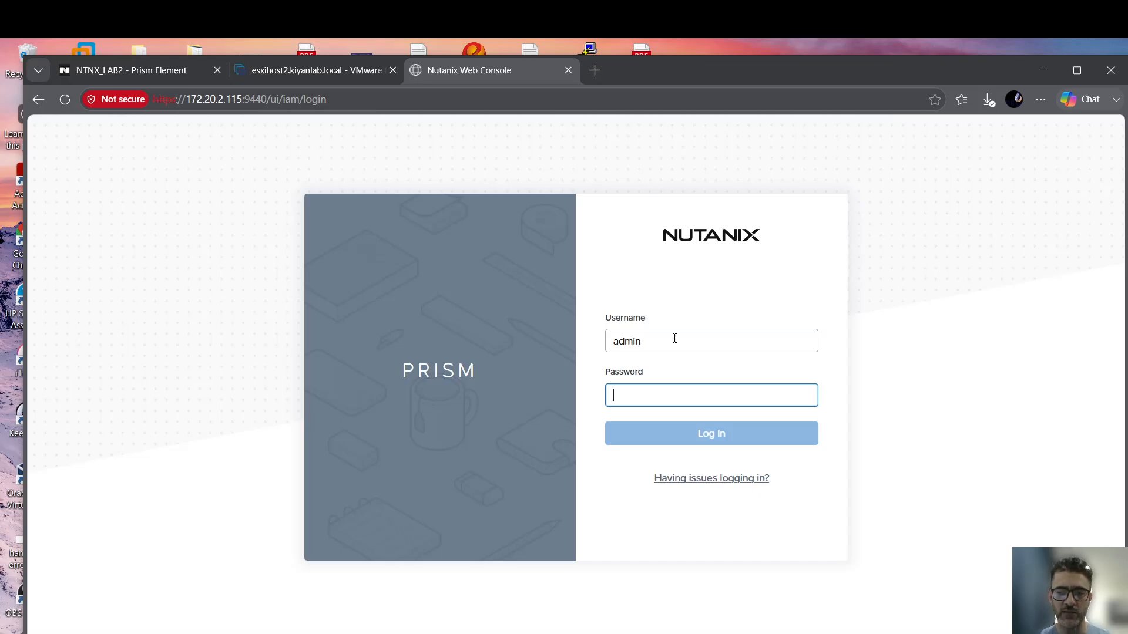
type("••")
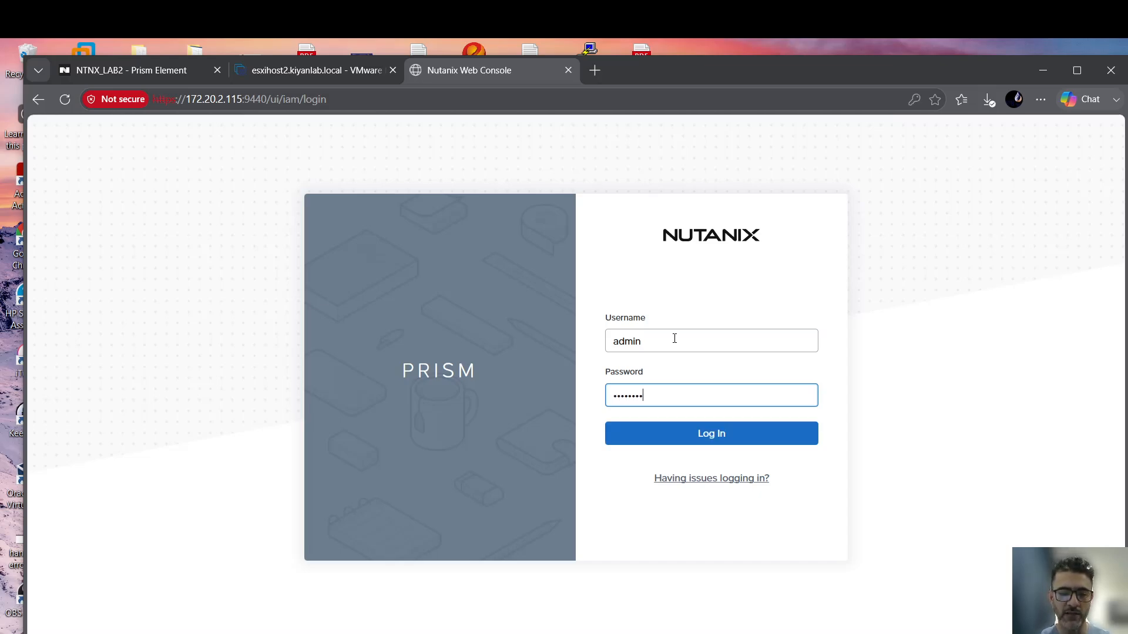
key("Return")
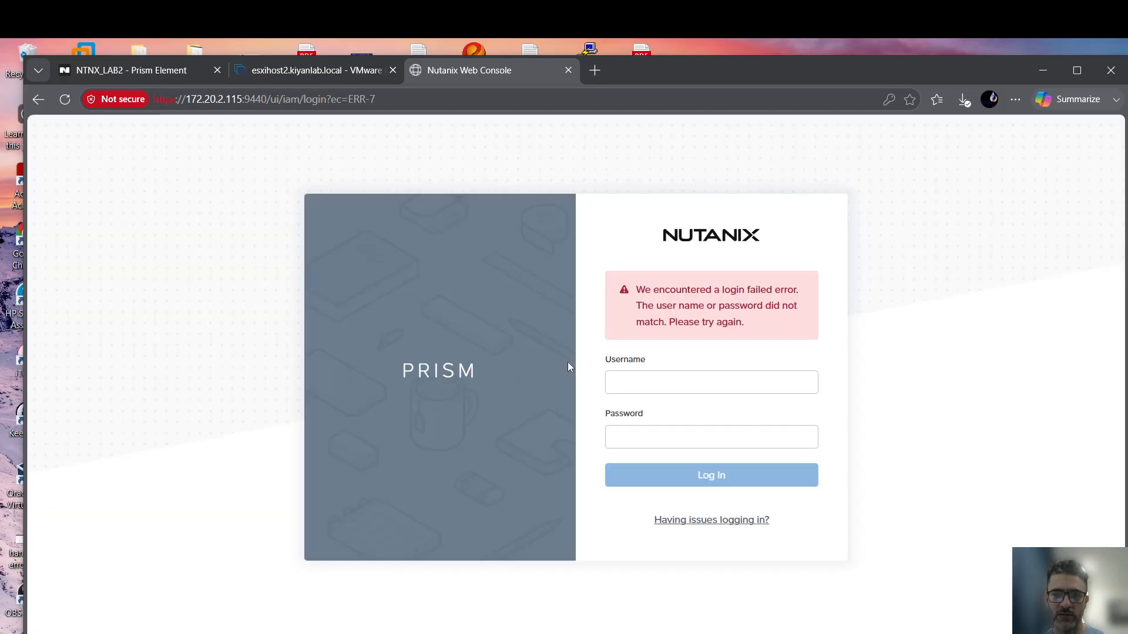
Retry the admin sign-in with the password re-entered after the failed attempt.
left_click(647, 381)
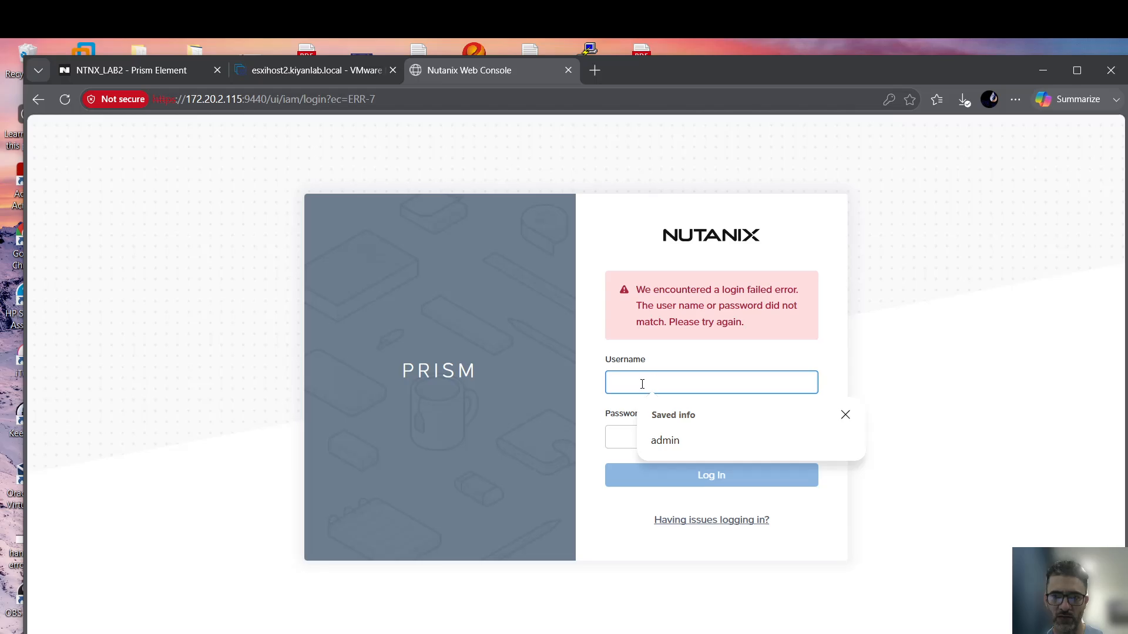
left_click(669, 439)
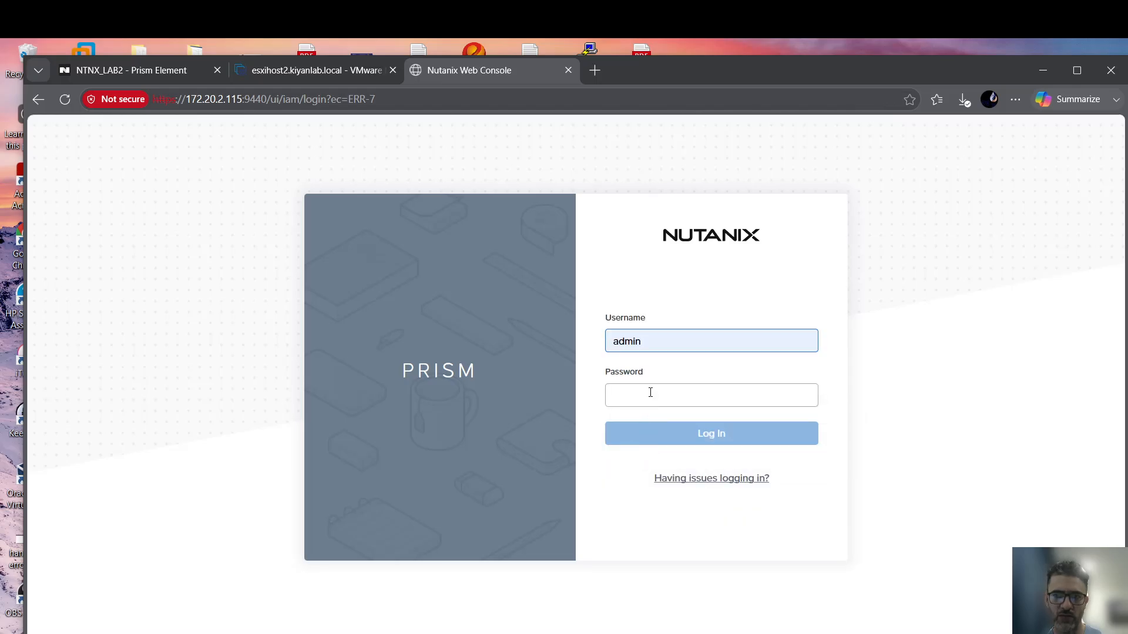
left_click(650, 393)
type("••")
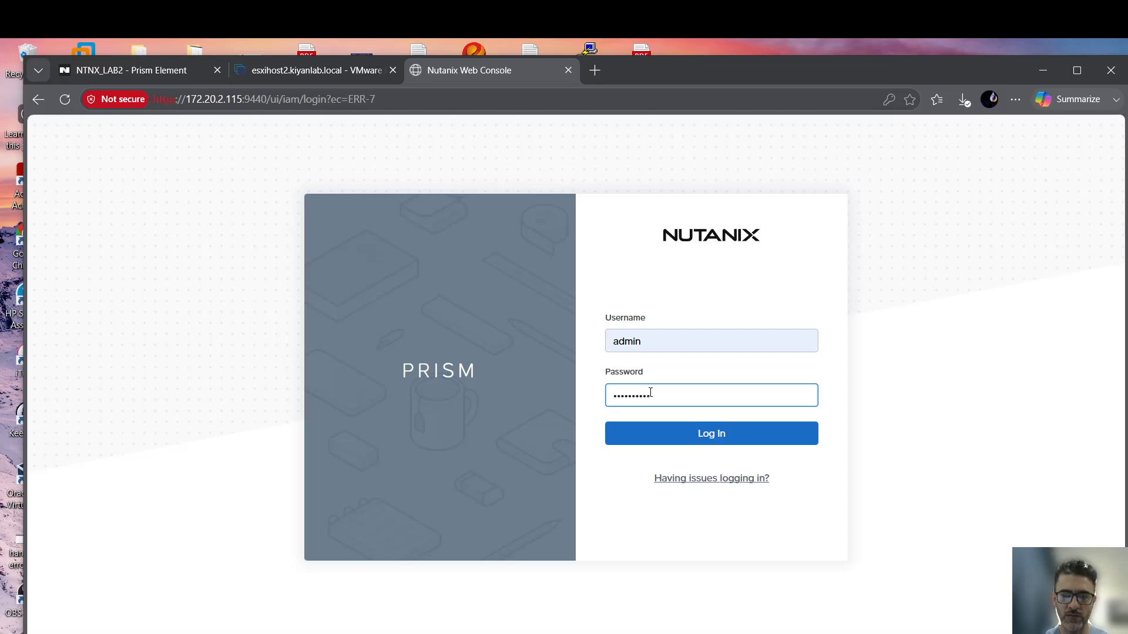
key("Return")
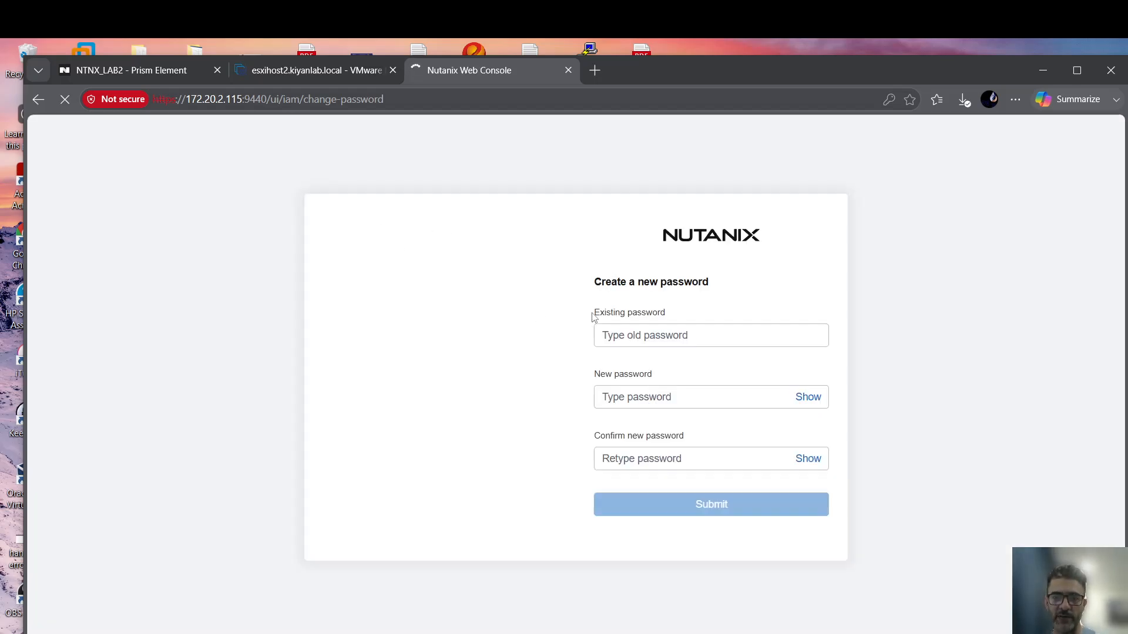
Enter the existing admin password, set and confirm a new password, and submit.
left_click(634, 336)
type("Nu")
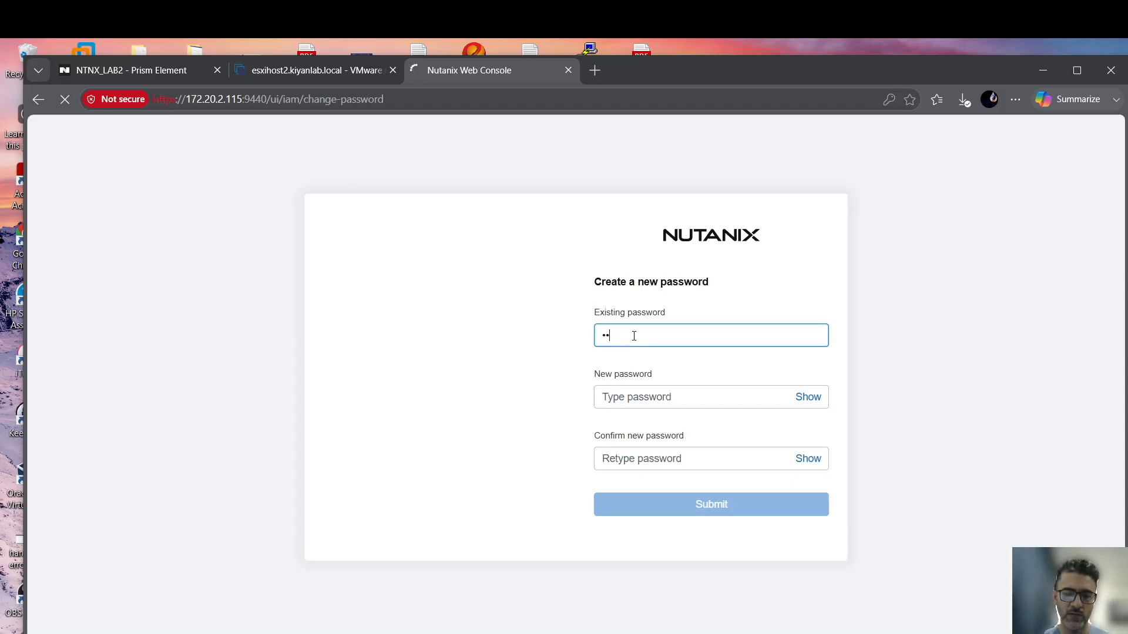
type("tanix/4u")
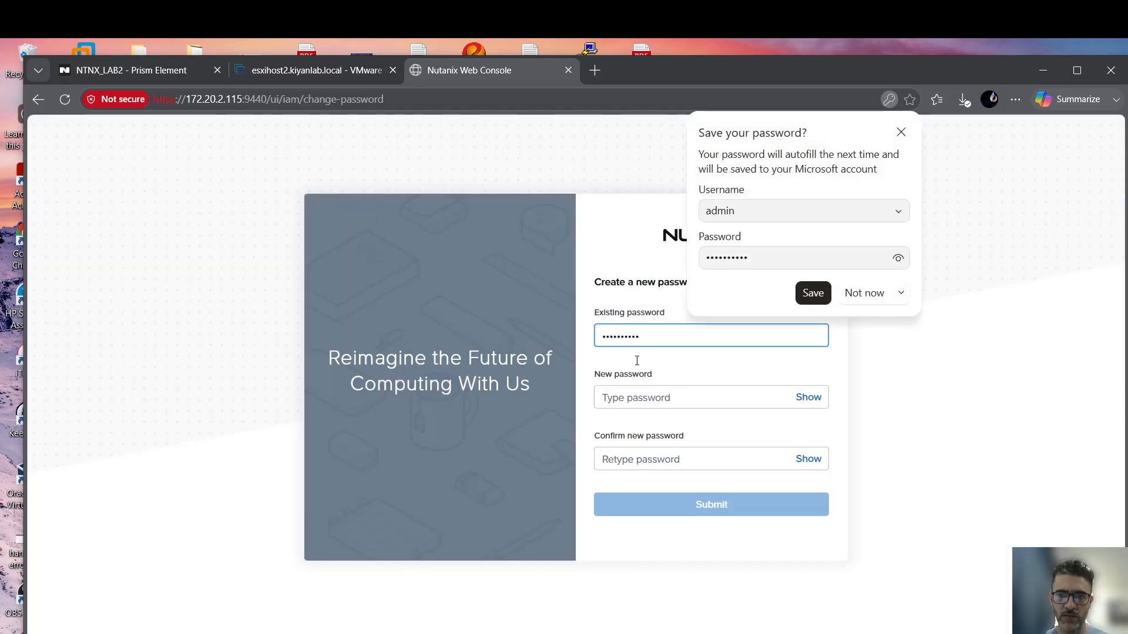
left_click(869, 296)
mouse_move(652, 401)
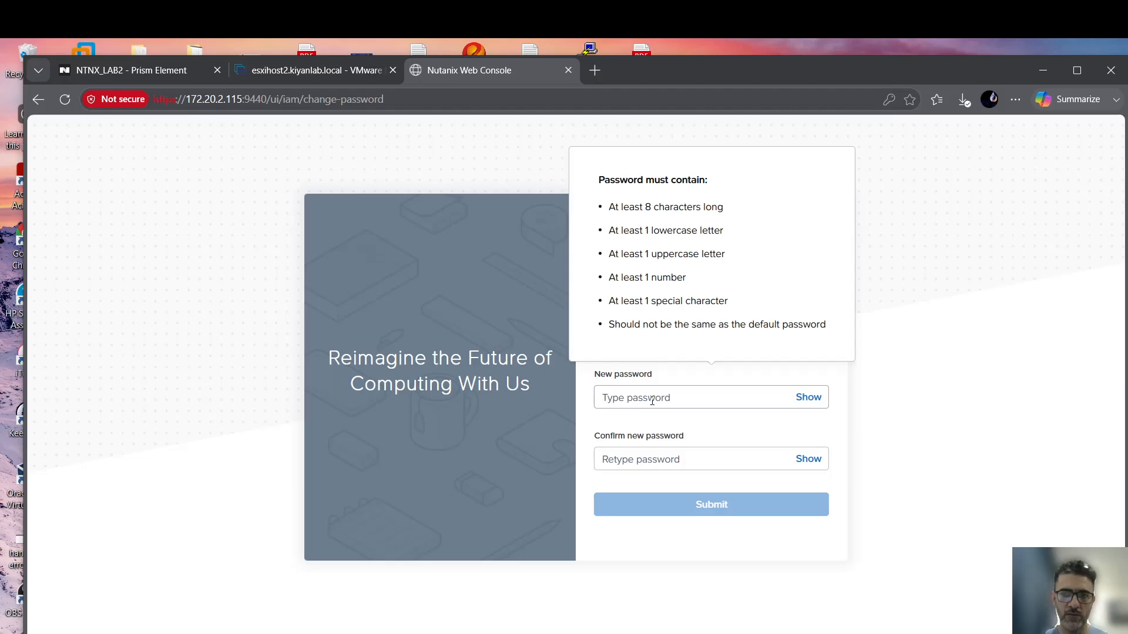
left_click(665, 393)
type("•")
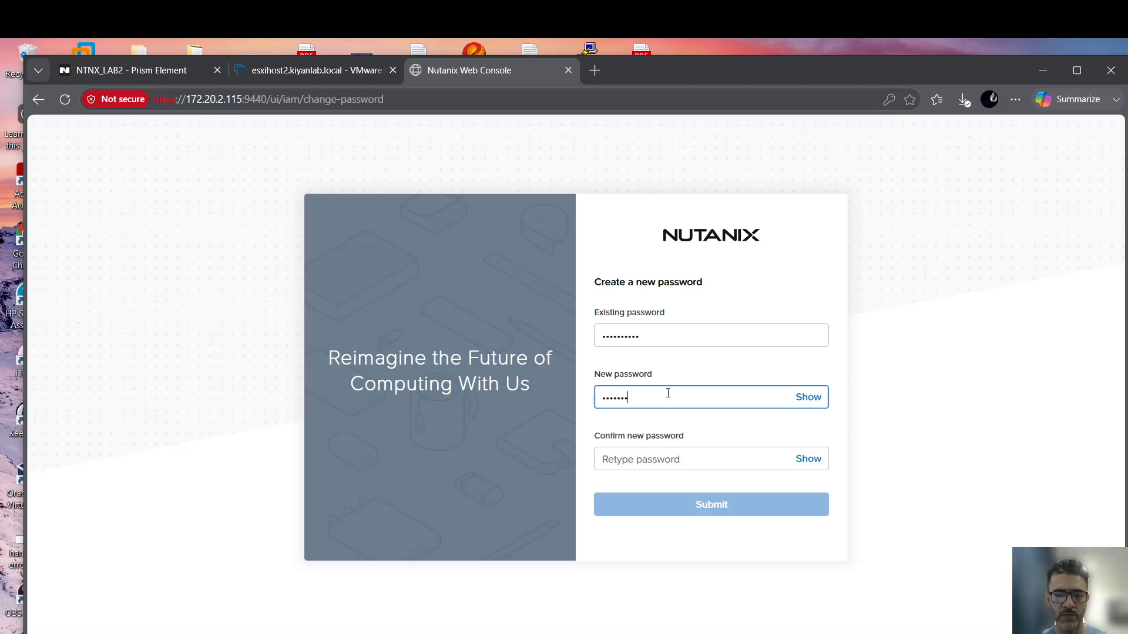
key("Tab")
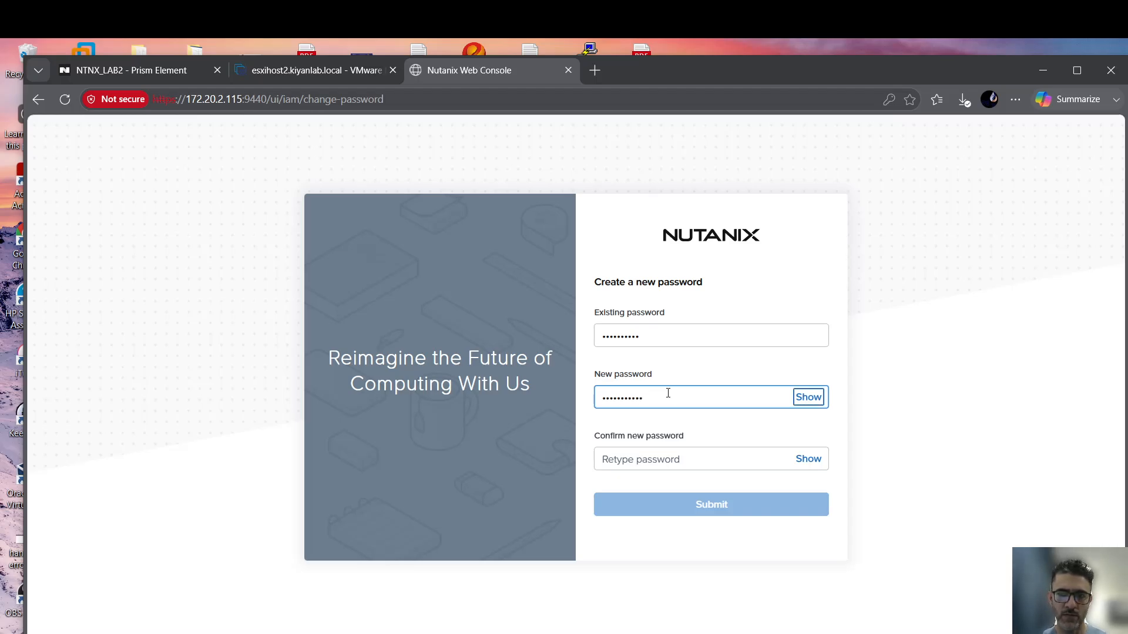
key("Tab")
type("•")
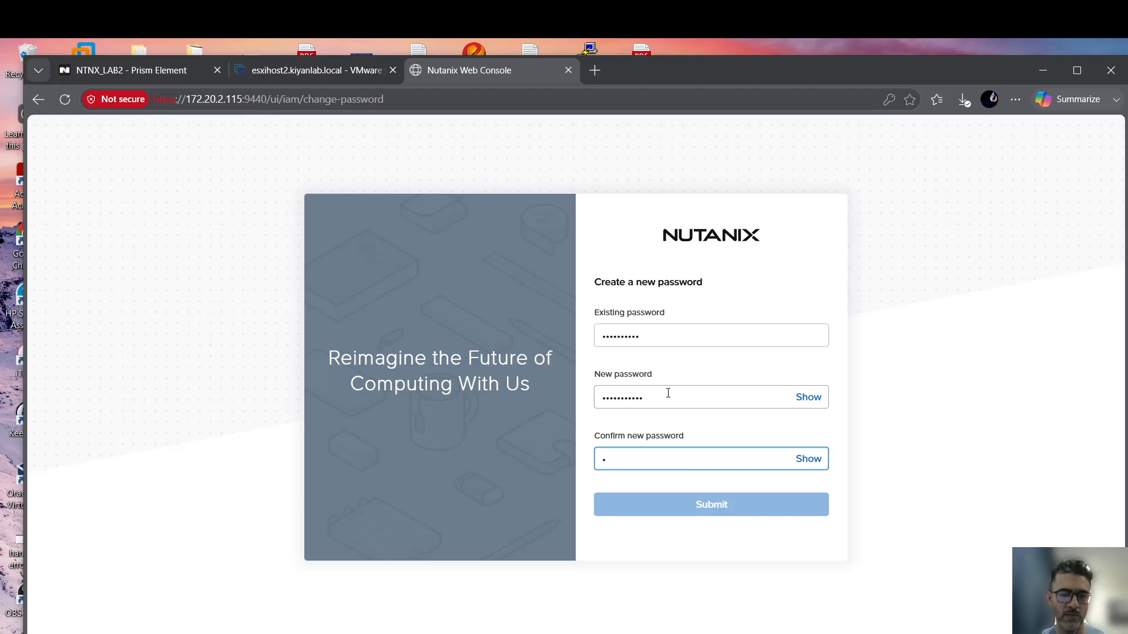
type("••••••••")
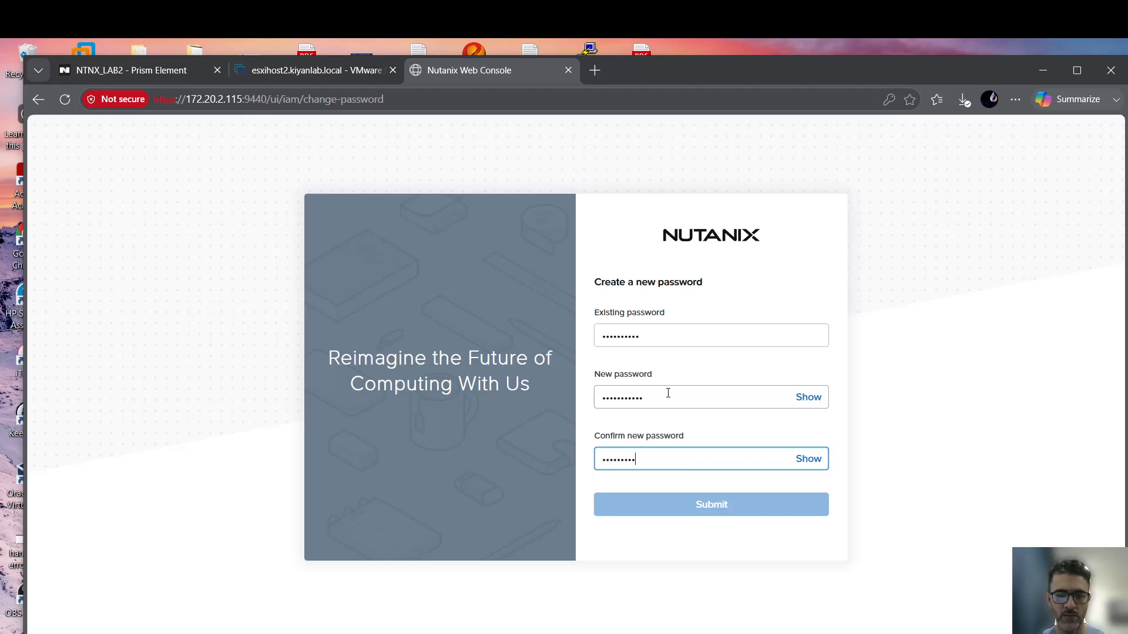
type("••")
left_click(705, 505)
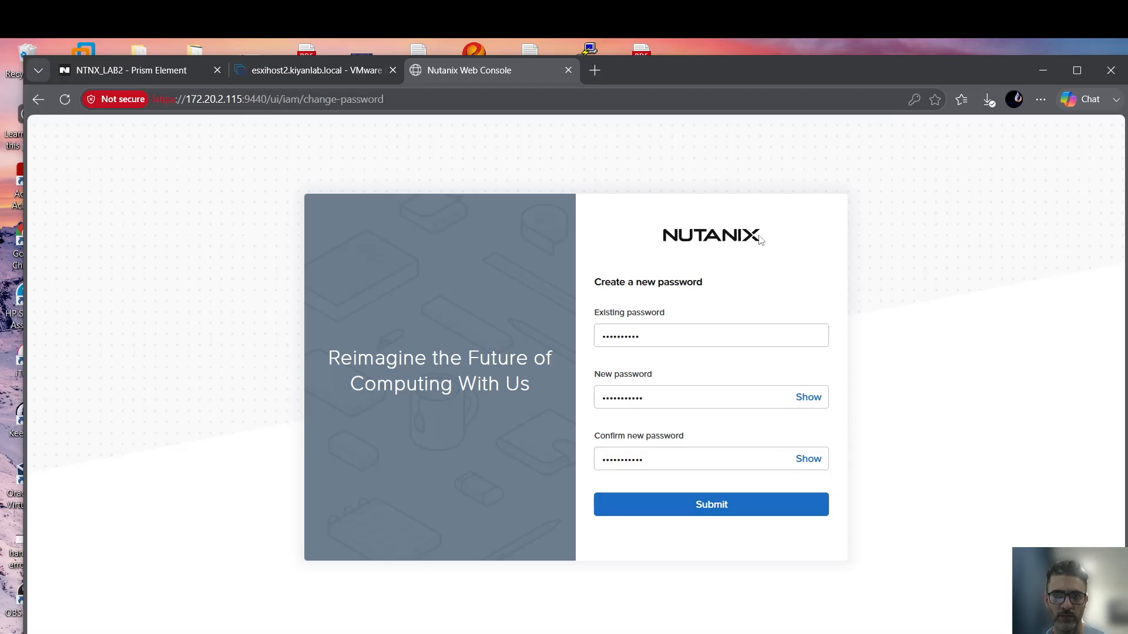
left_click(707, 501)
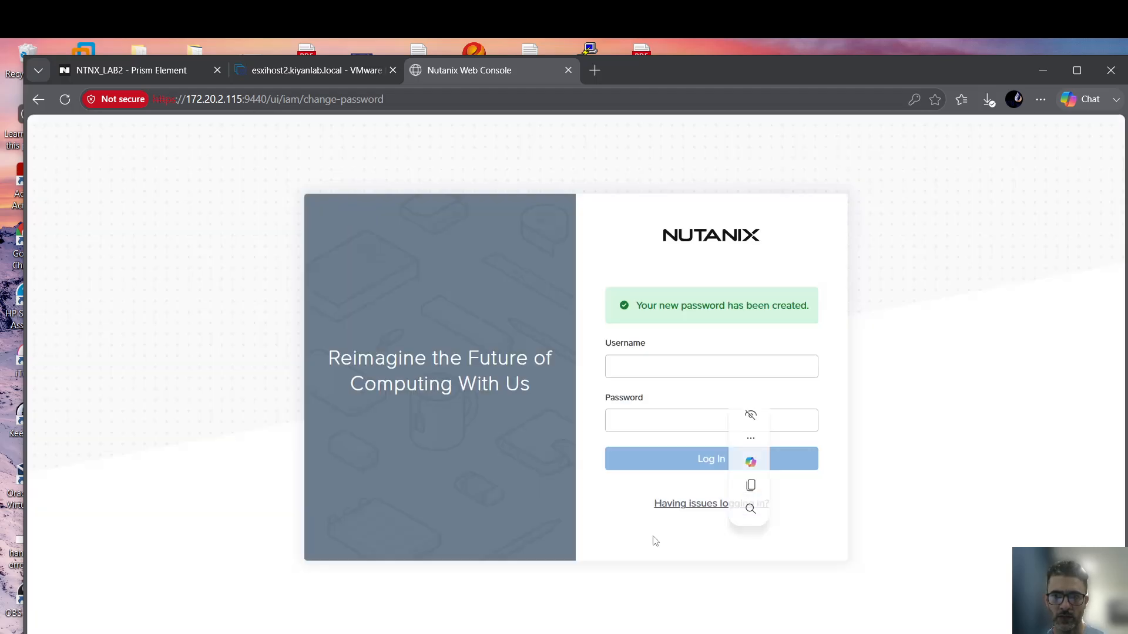
Sign in as admin with the new password and decline the browser's save-password offer.
left_click(647, 364)
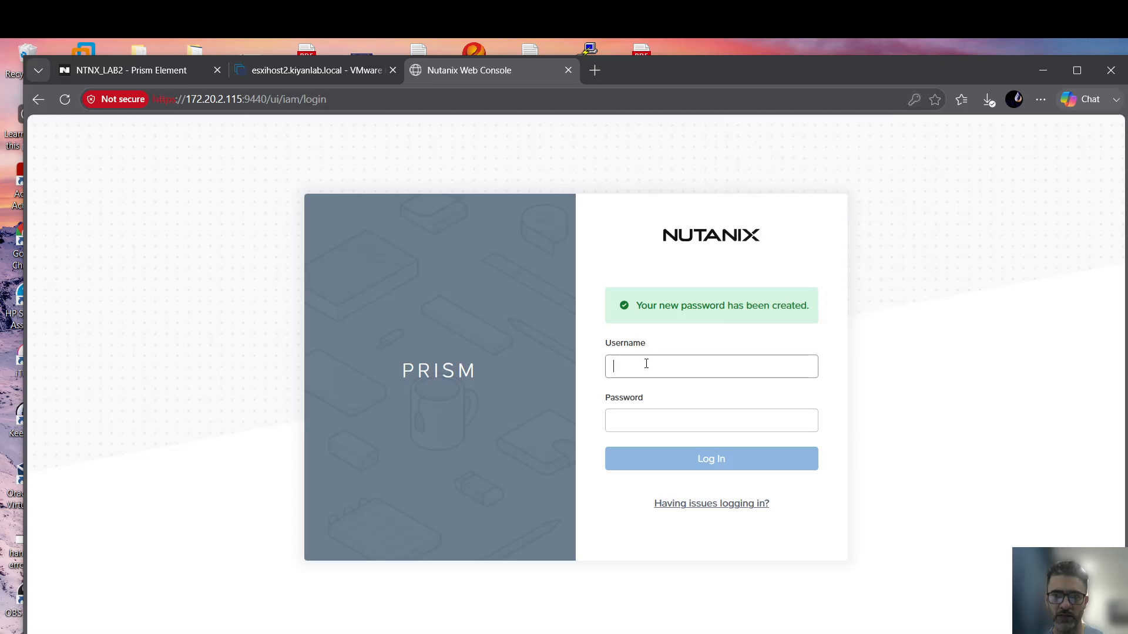
type("admin")
key("Tab")
type("N")
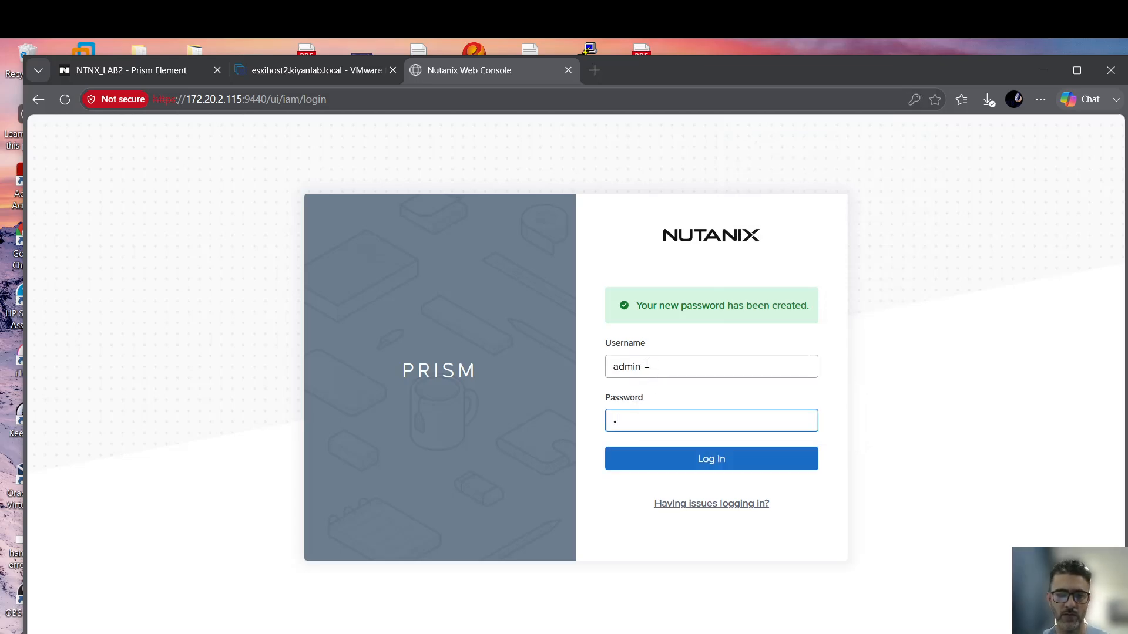
type("ut")
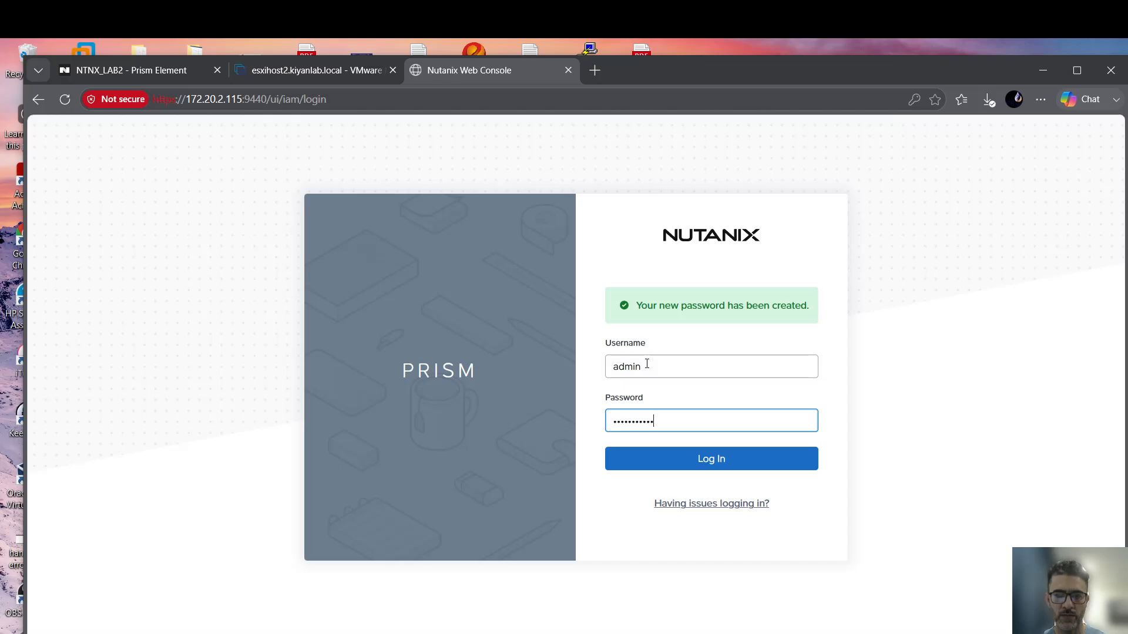
left_click(704, 459)
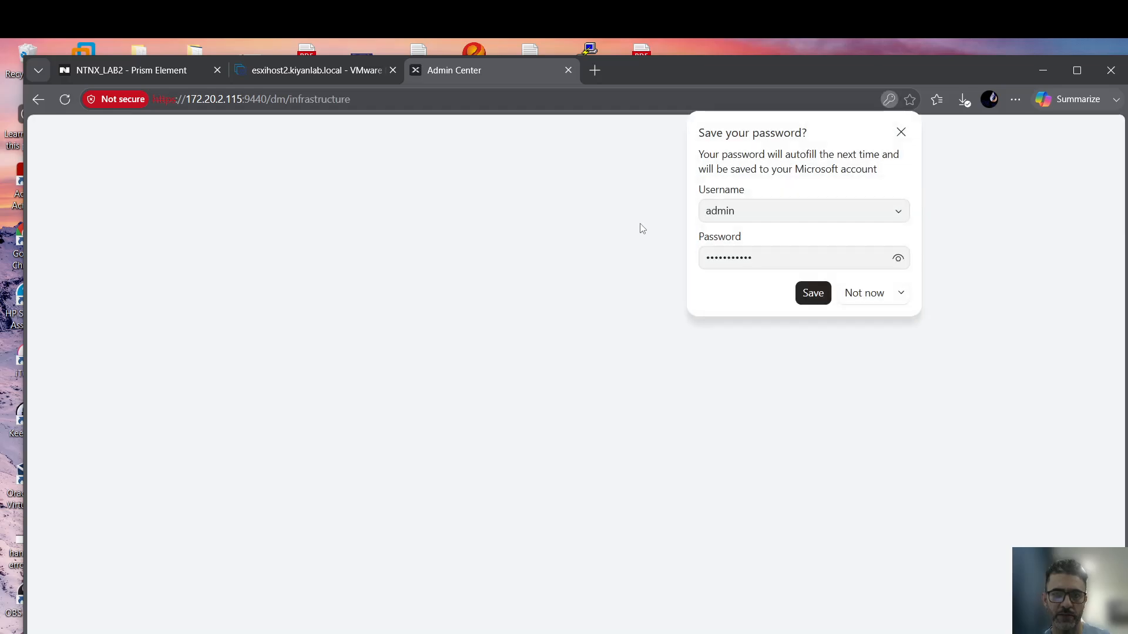
left_click(861, 293)
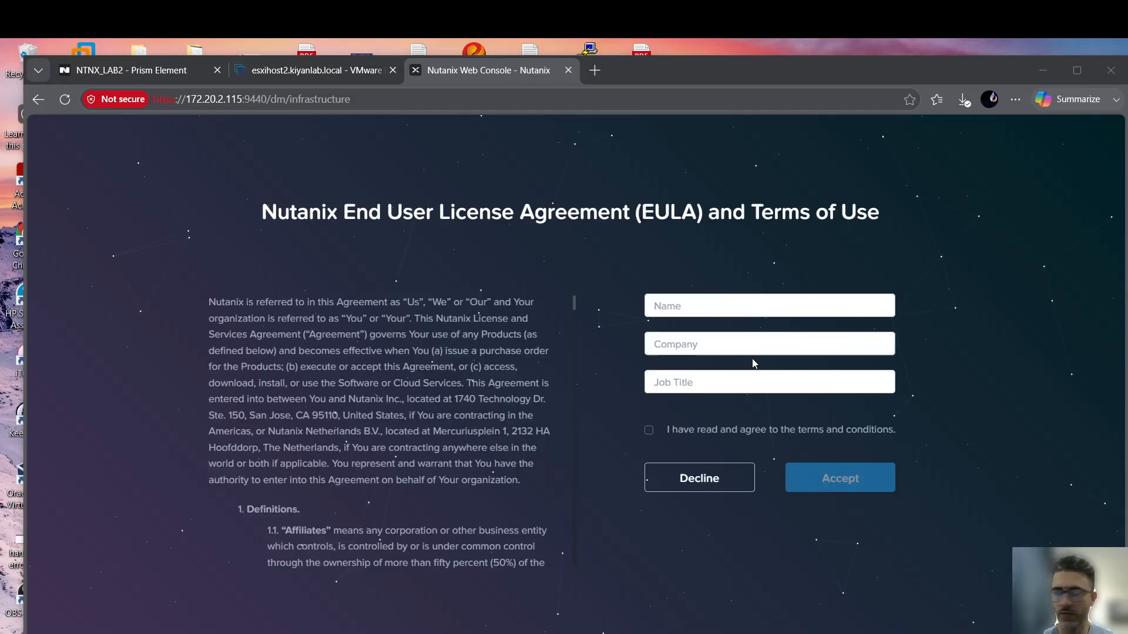
Accept the EULA with the user's name, company and job title Engineer, ticking the terms agreement.
left_click(676, 309)
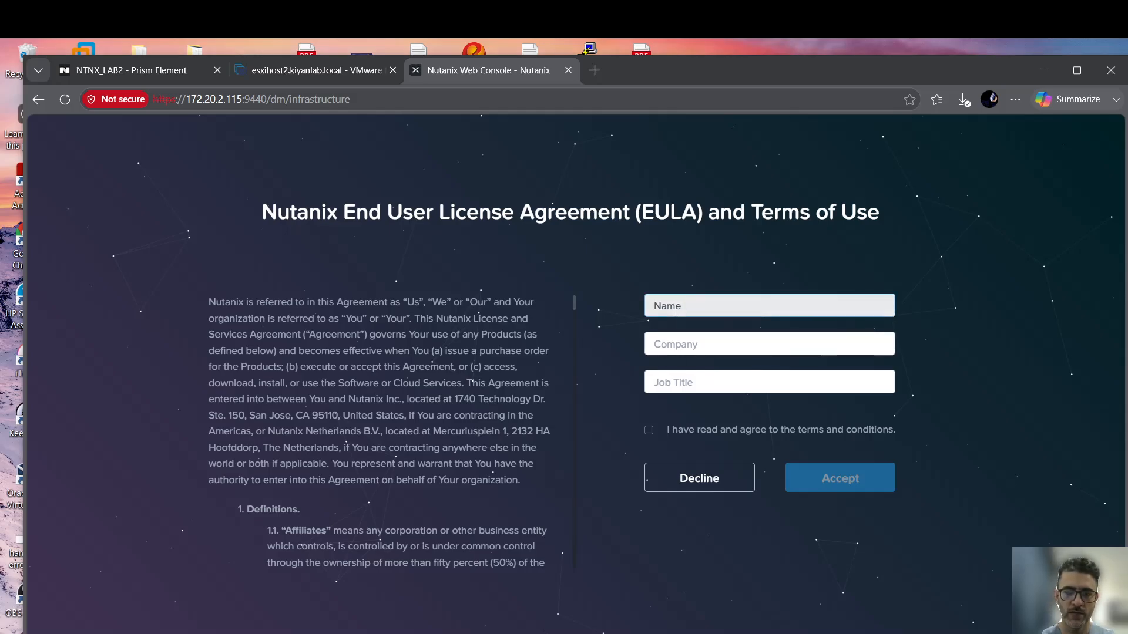
type("Kiyan")
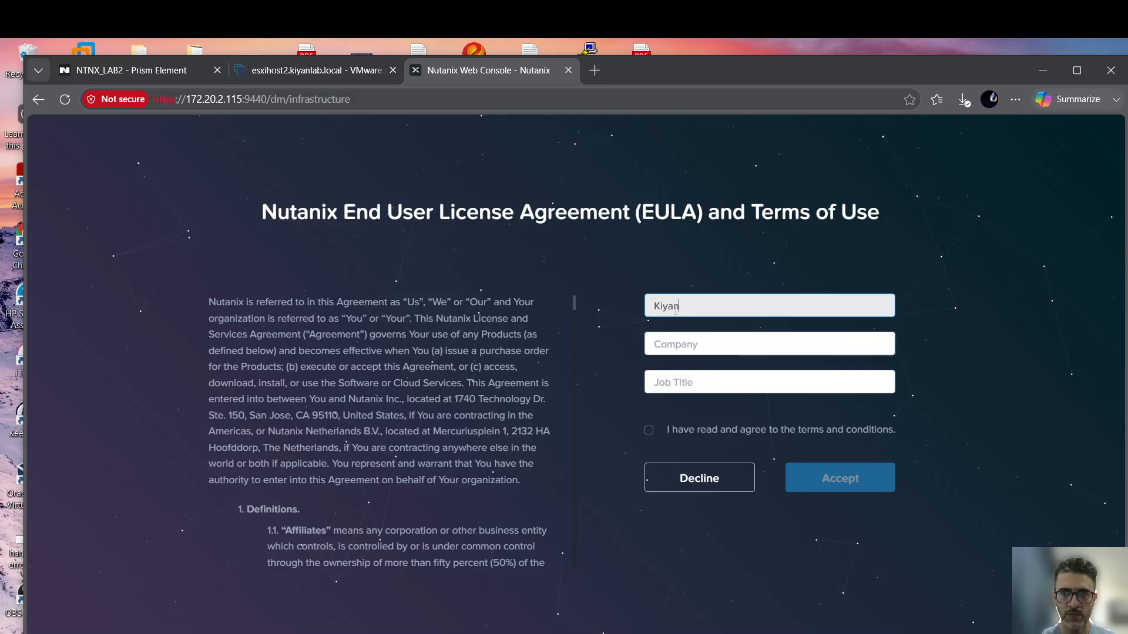
key("Tab")
type("Ki")
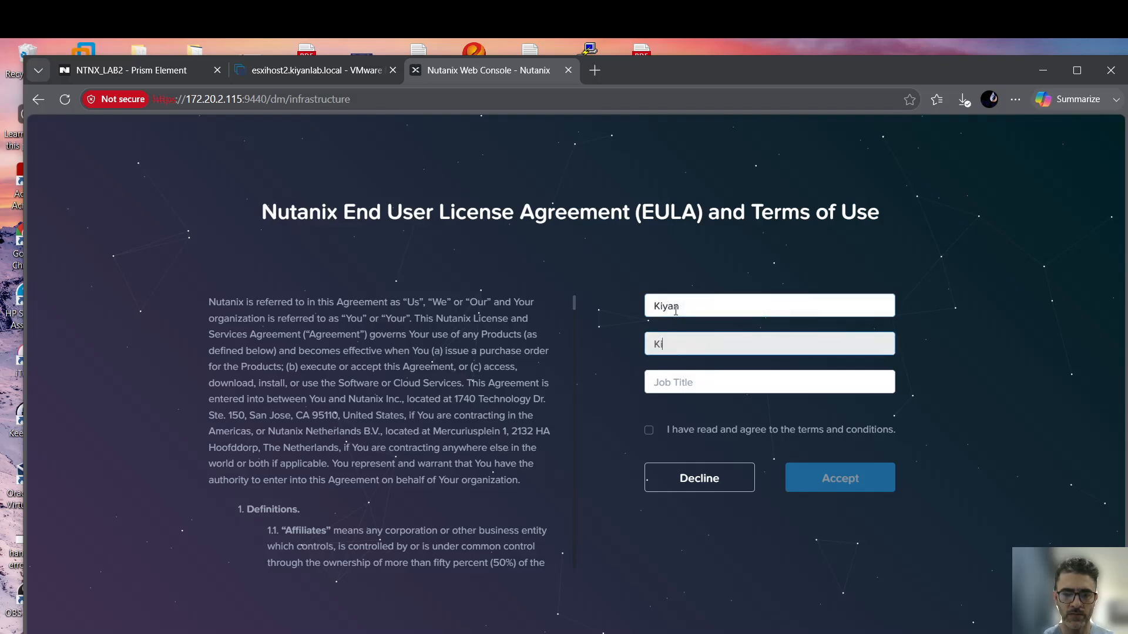
key("Tab")
type("Engineer")
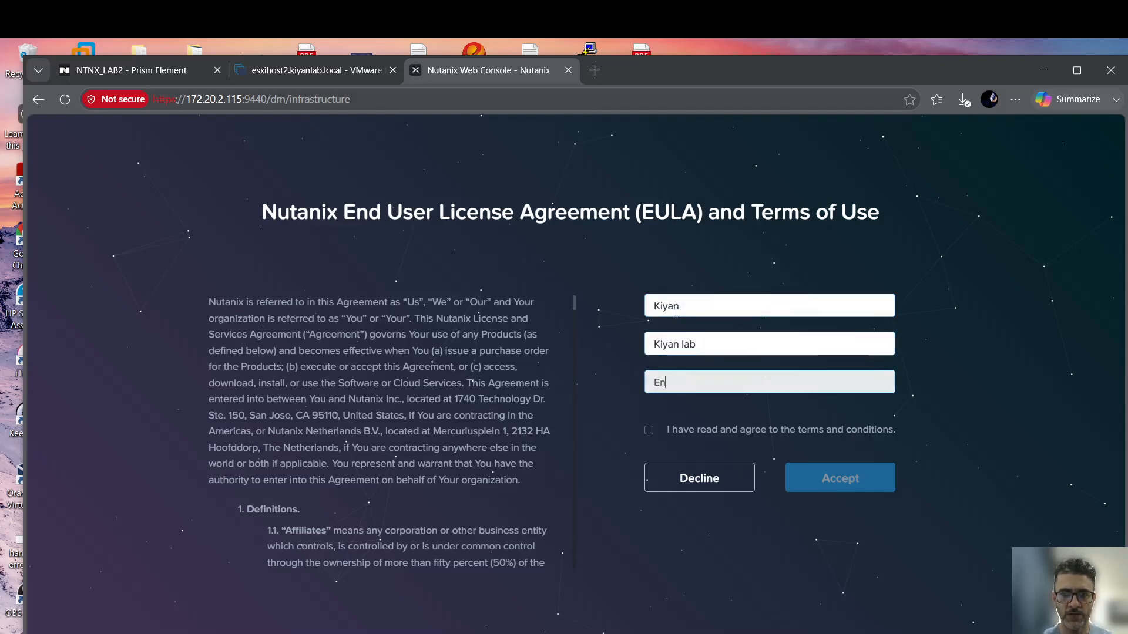
left_click(649, 430)
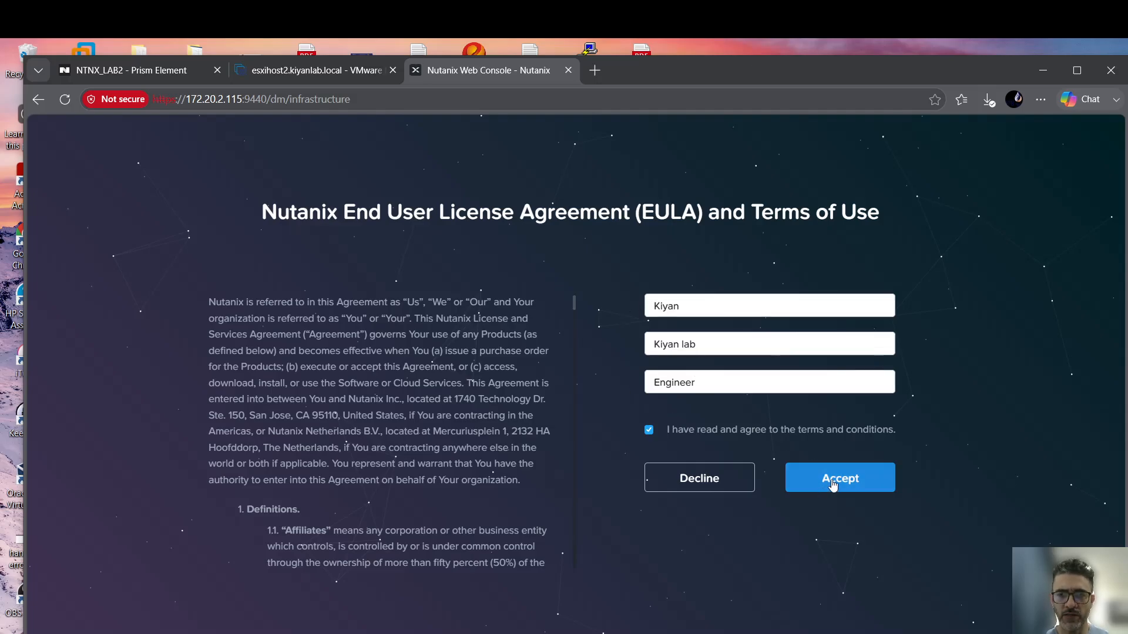
left_click(833, 486)
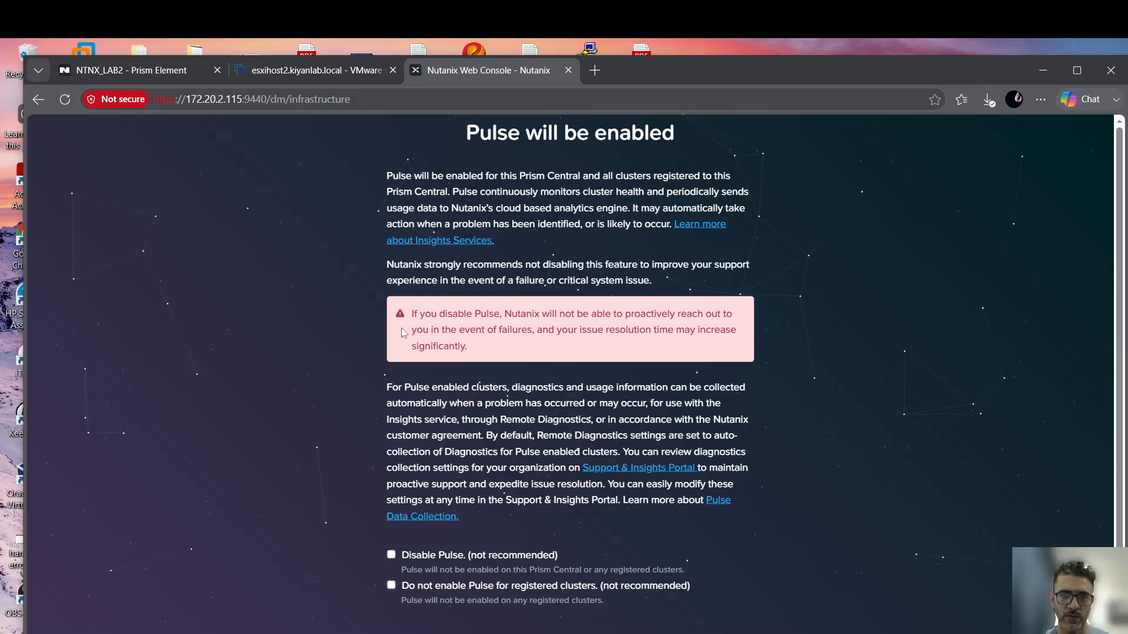
Scroll through the Pulse page, leaving both opt-out checkboxes unticked so Pulse stays enabled.
scroll(443, 333, "down", 1)
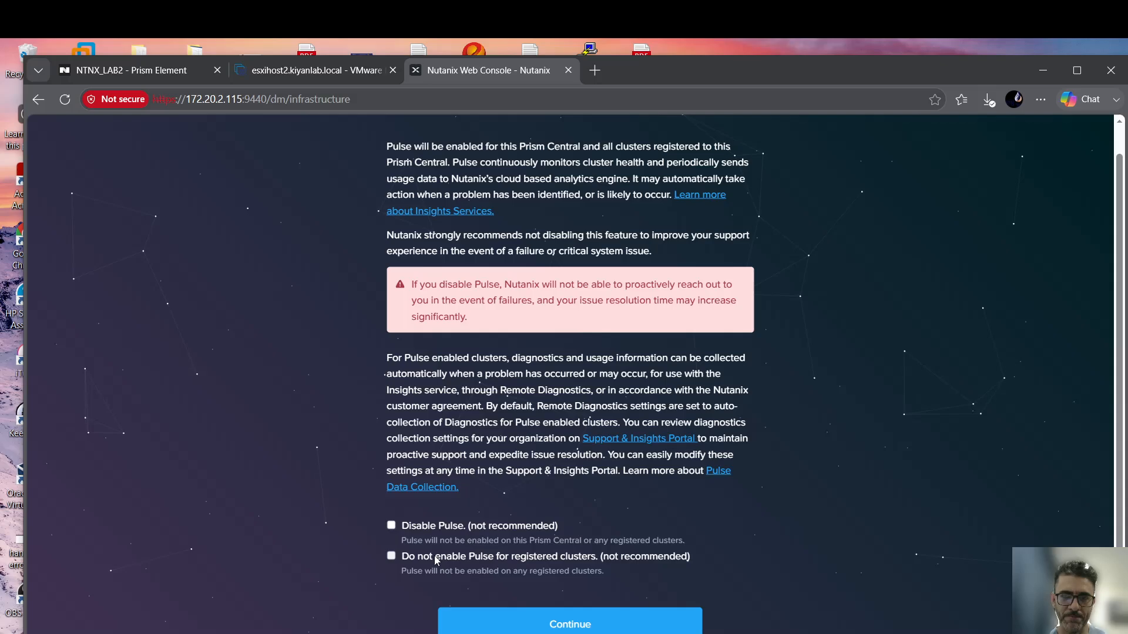
scroll(399, 357, "up", 1)
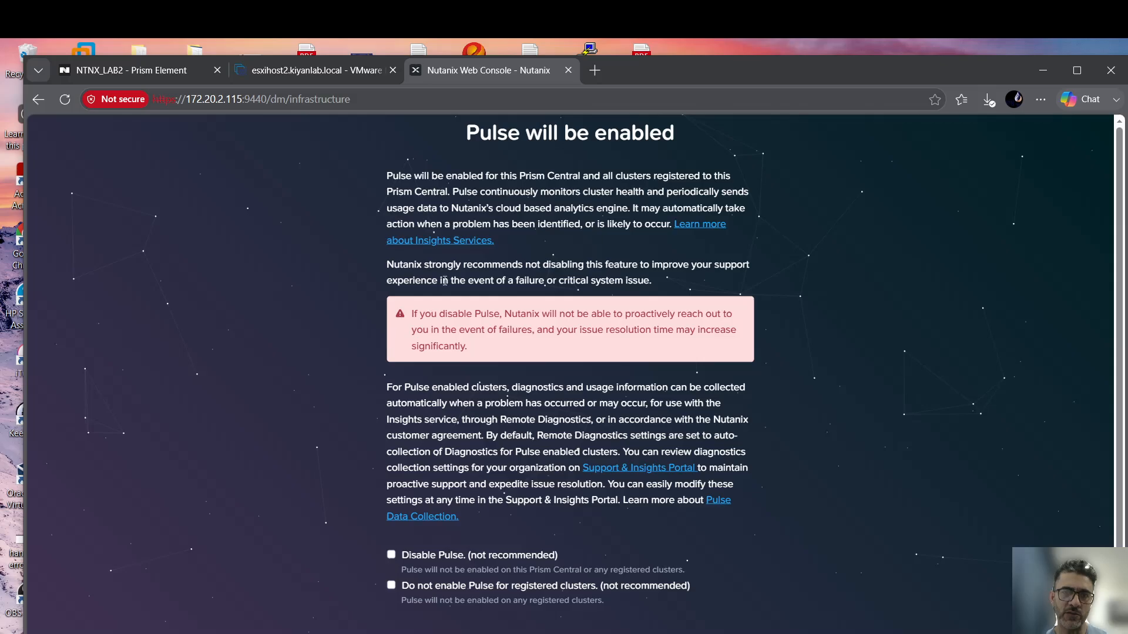
scroll(420, 533, "down", 1)
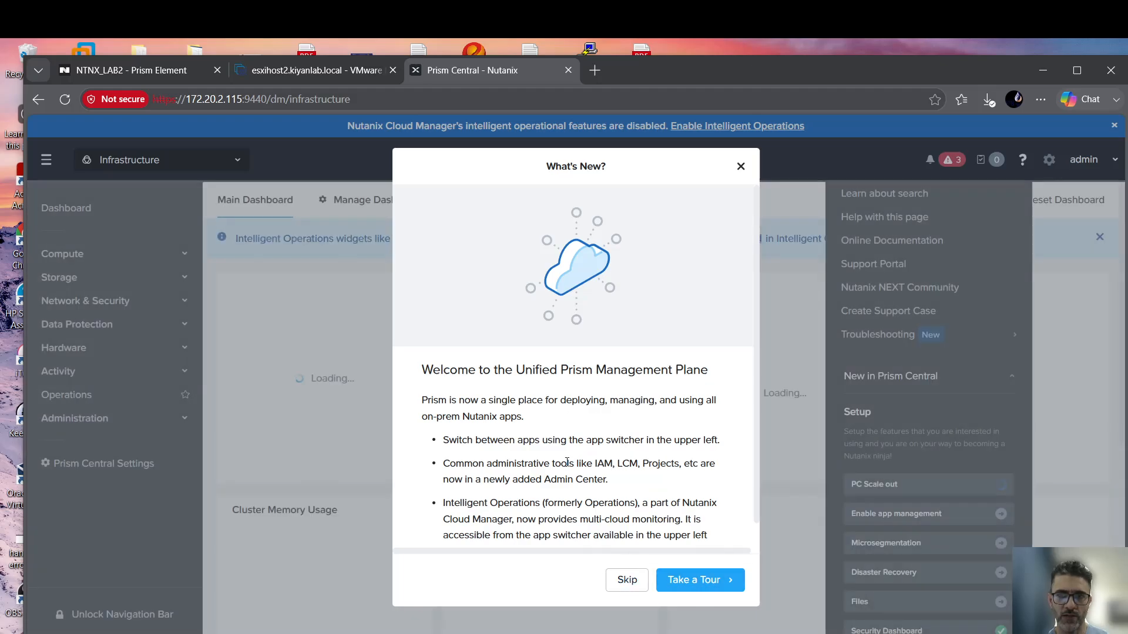
Dismiss the What's New tour, visit Admin Center, close its welcome, and return to Infrastructure.
left_click(701, 581)
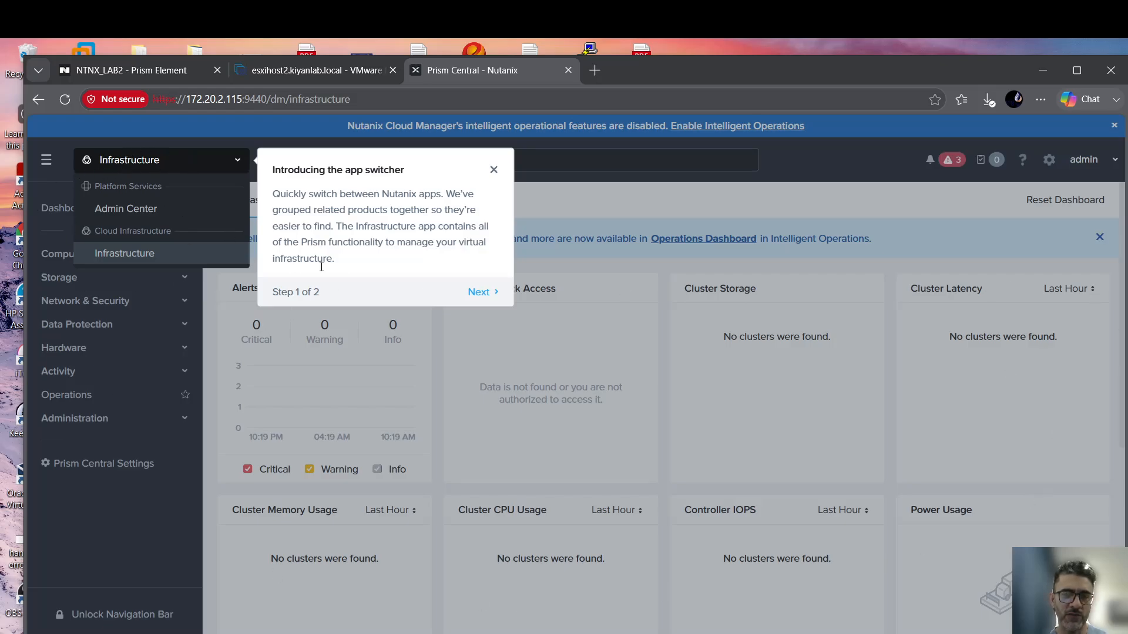
left_click(494, 170)
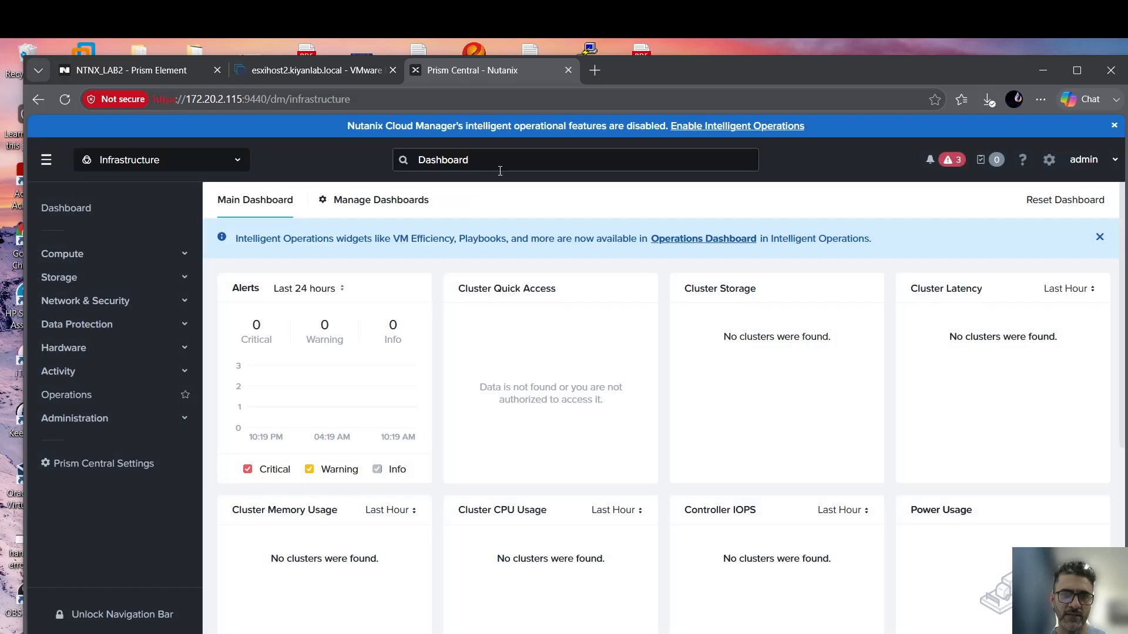
left_click(226, 161)
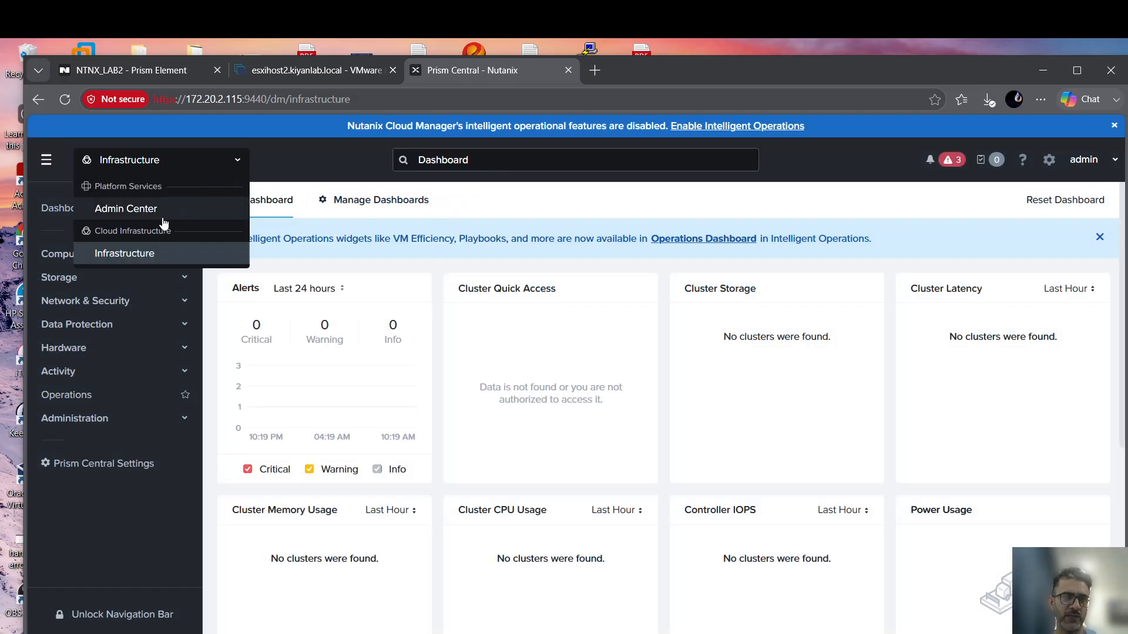
left_click(150, 211)
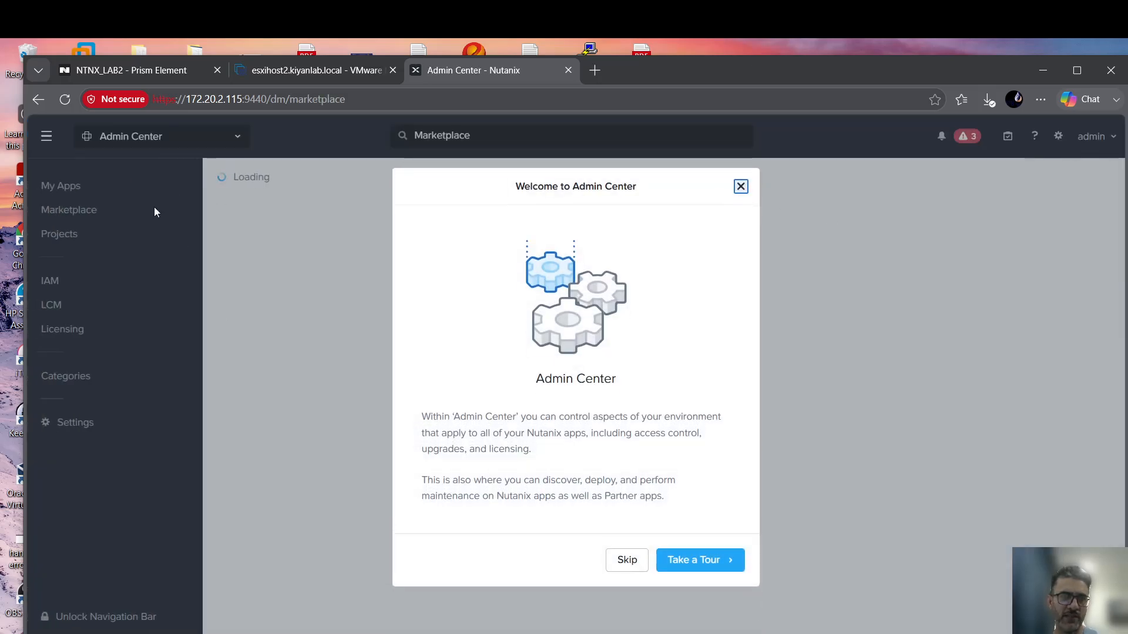
left_click(741, 187)
left_click(207, 138)
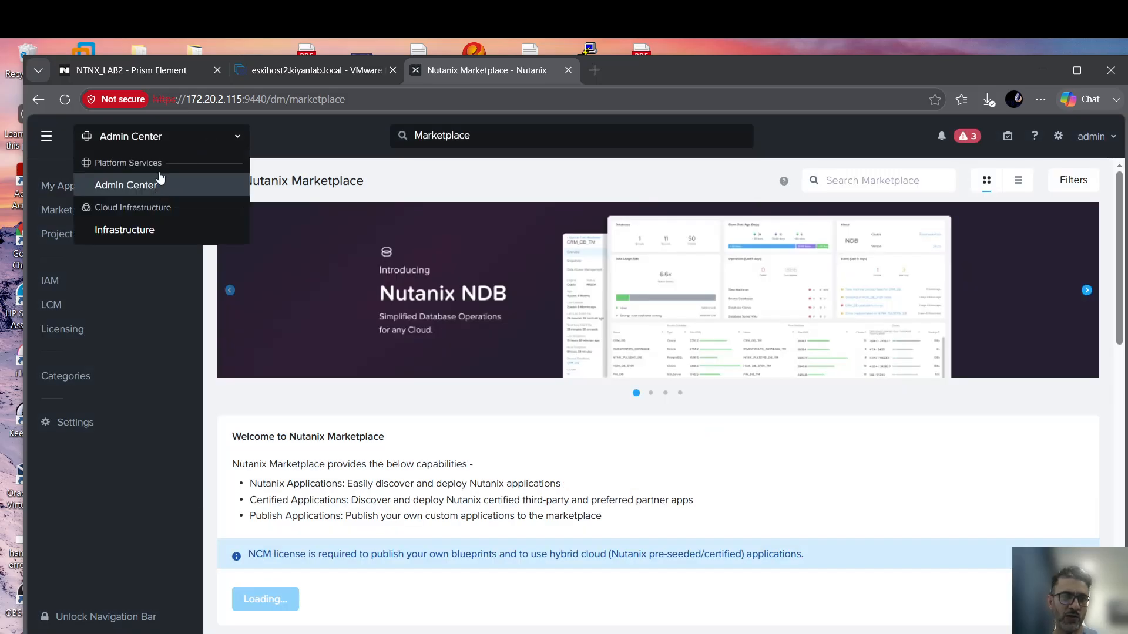
left_click(125, 229)
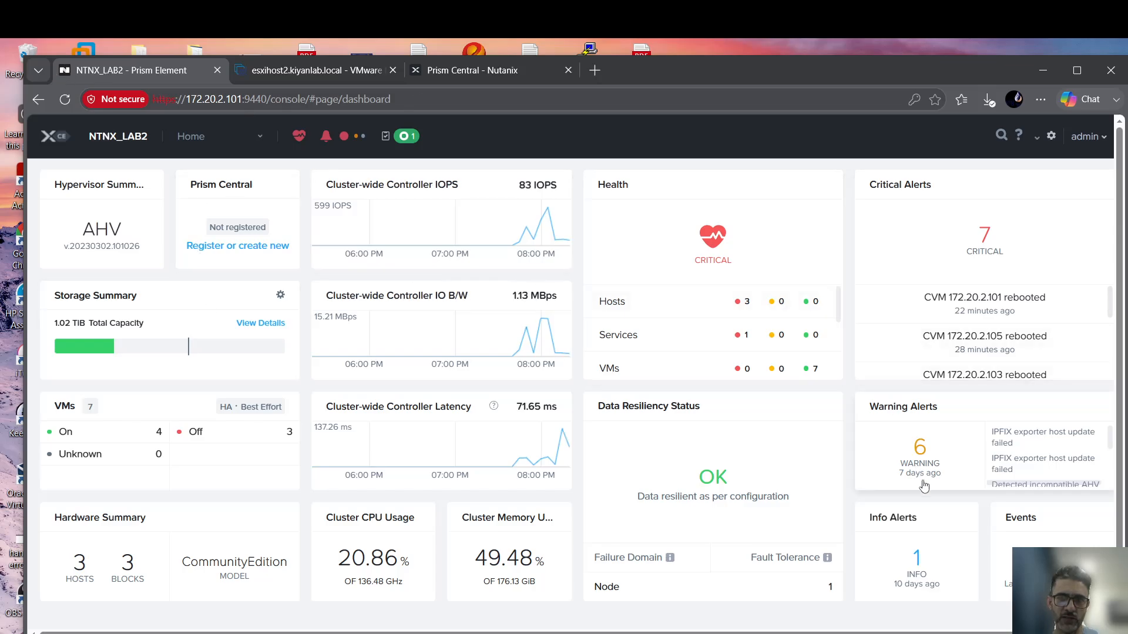
On the NTNX_LAB2 dashboard, choose 'Register or create new' in the Prism Central widget.
left_click(482, 70)
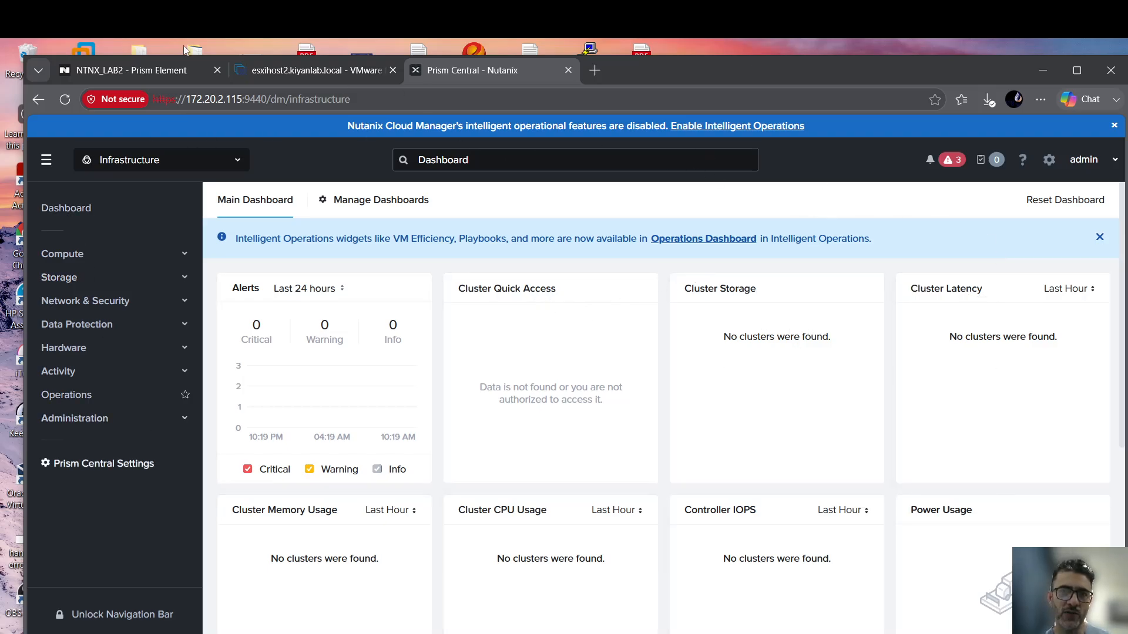
left_click(159, 72)
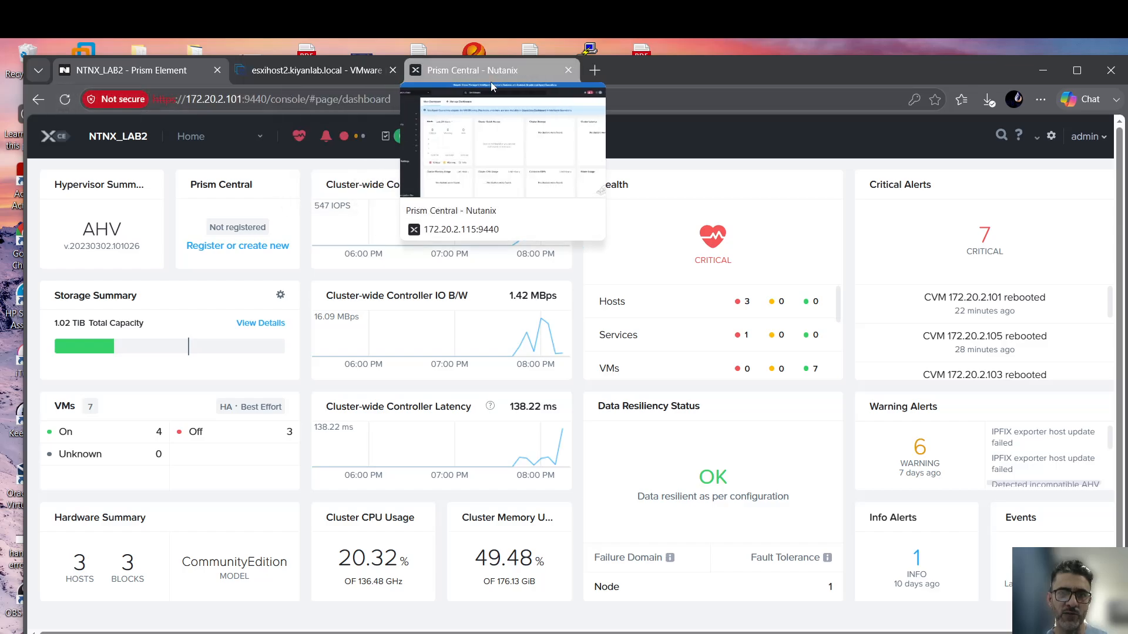
left_click(241, 246)
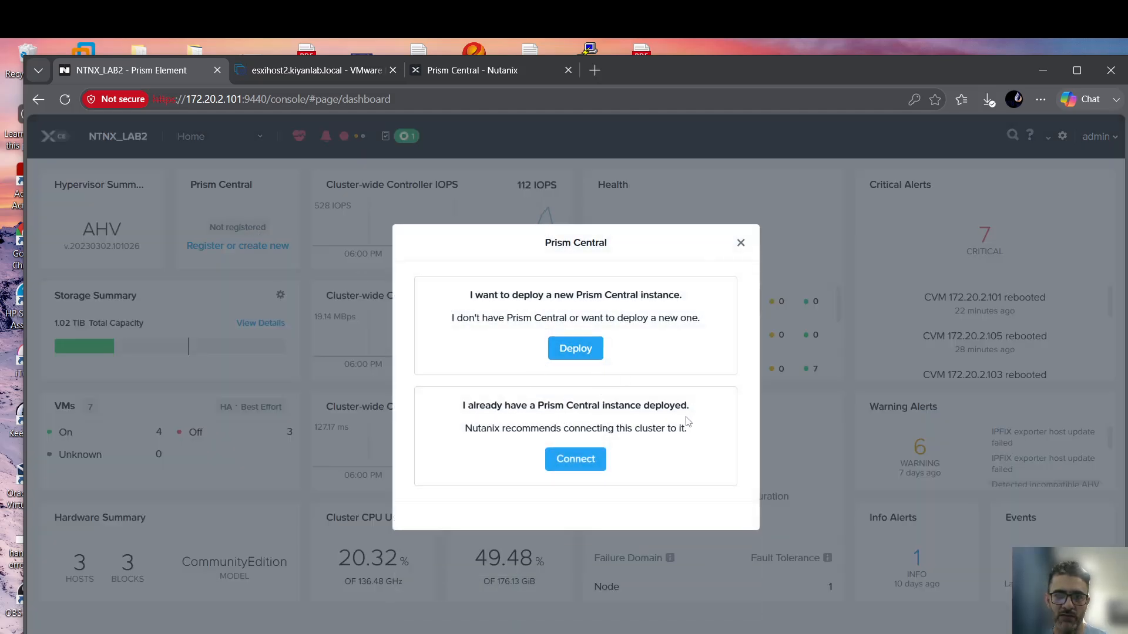
Choose Connect for an existing Prism Central and proceed past the notice table to Configuration.
left_click(586, 464)
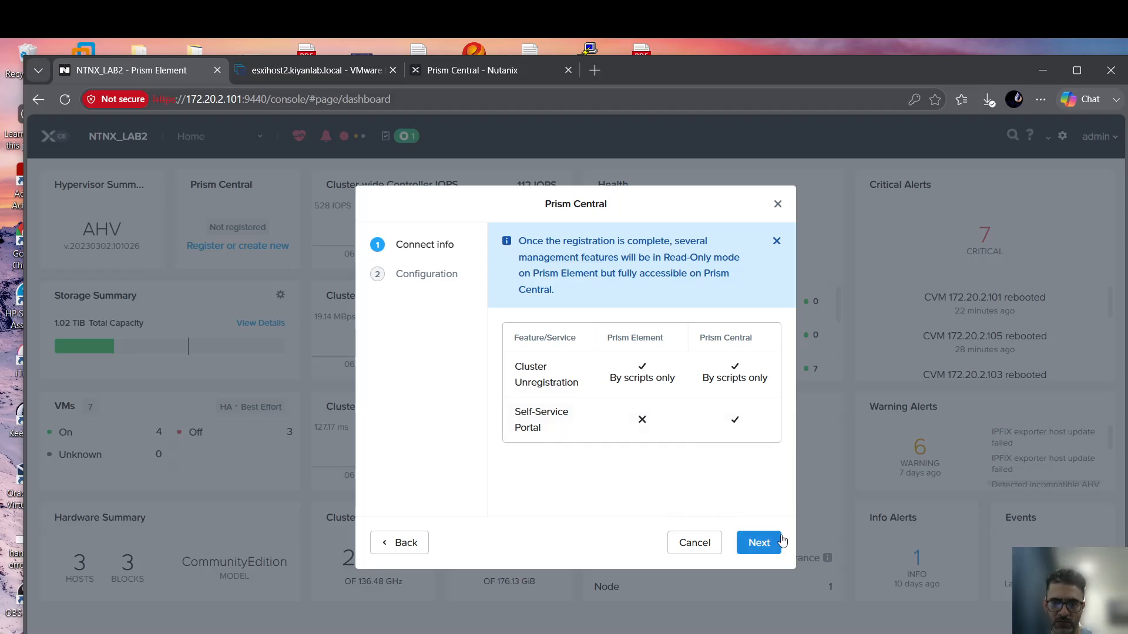
left_click(762, 547)
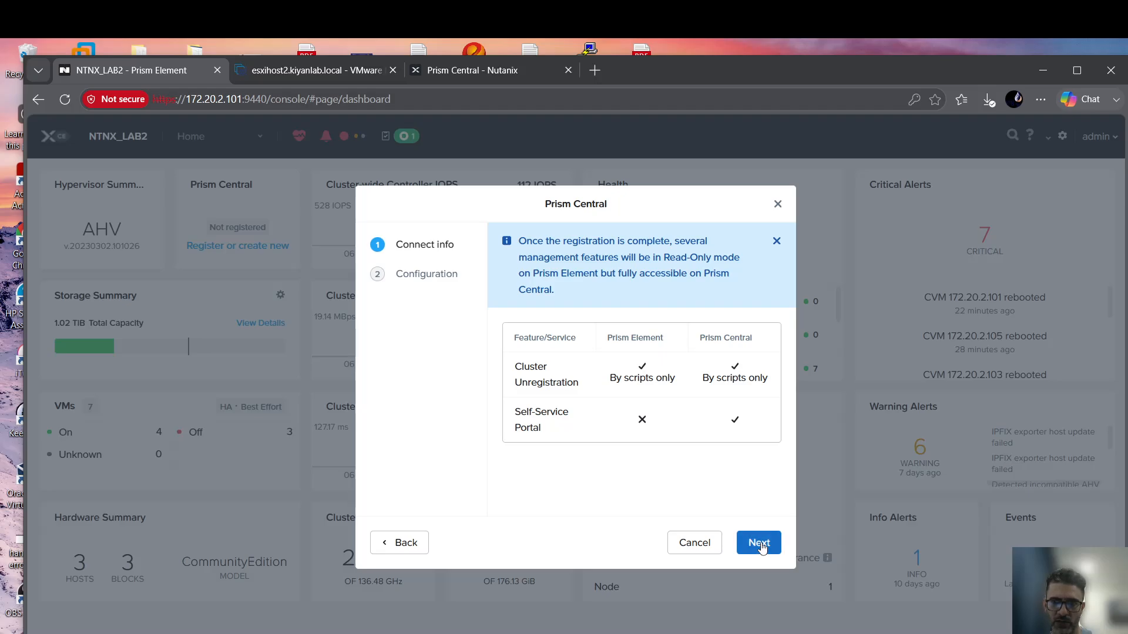
double_click(518, 365)
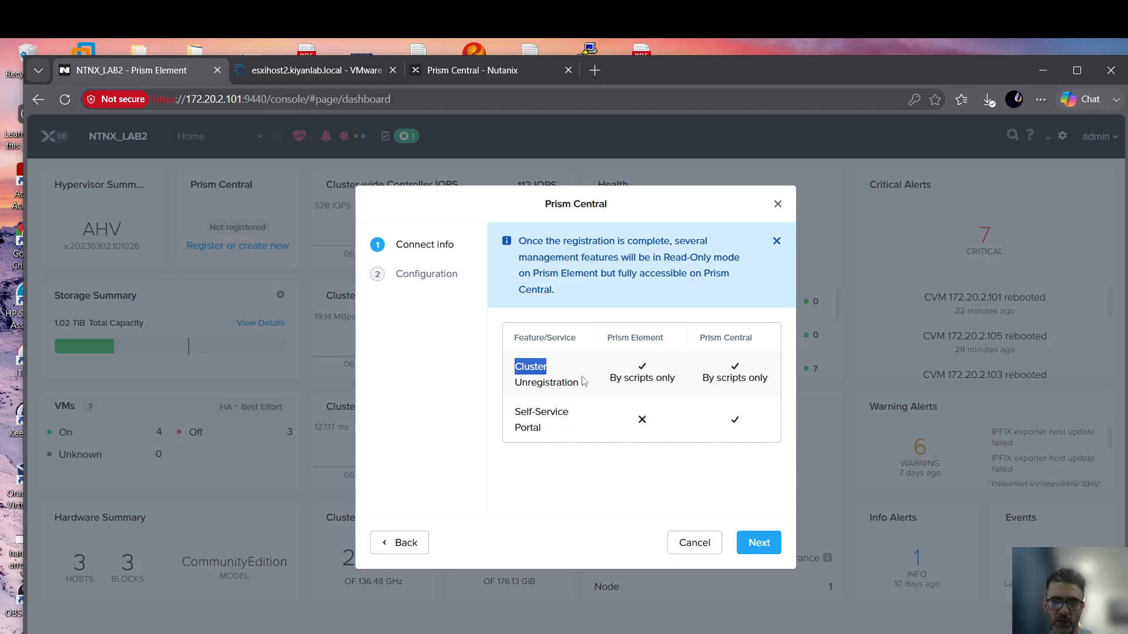
left_click_drag(583, 381, 763, 562)
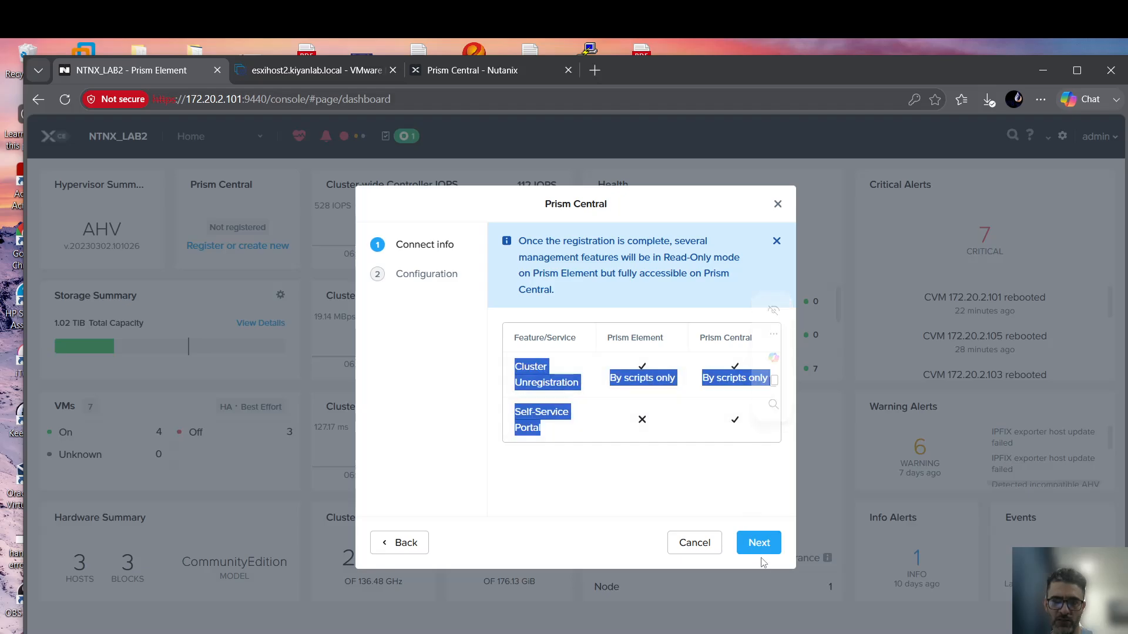
left_click(758, 543)
left_click(552, 305)
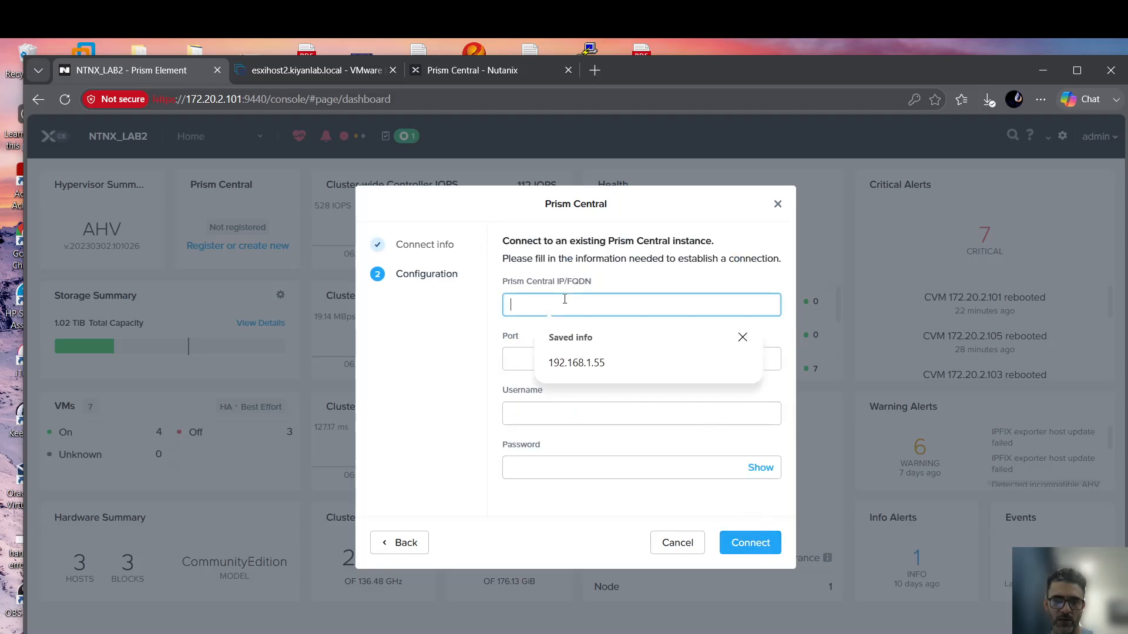
Enter the Prism Central address 172.20.2.115 and port 9440.
left_click(590, 366)
left_click_drag(574, 298, 455, 297)
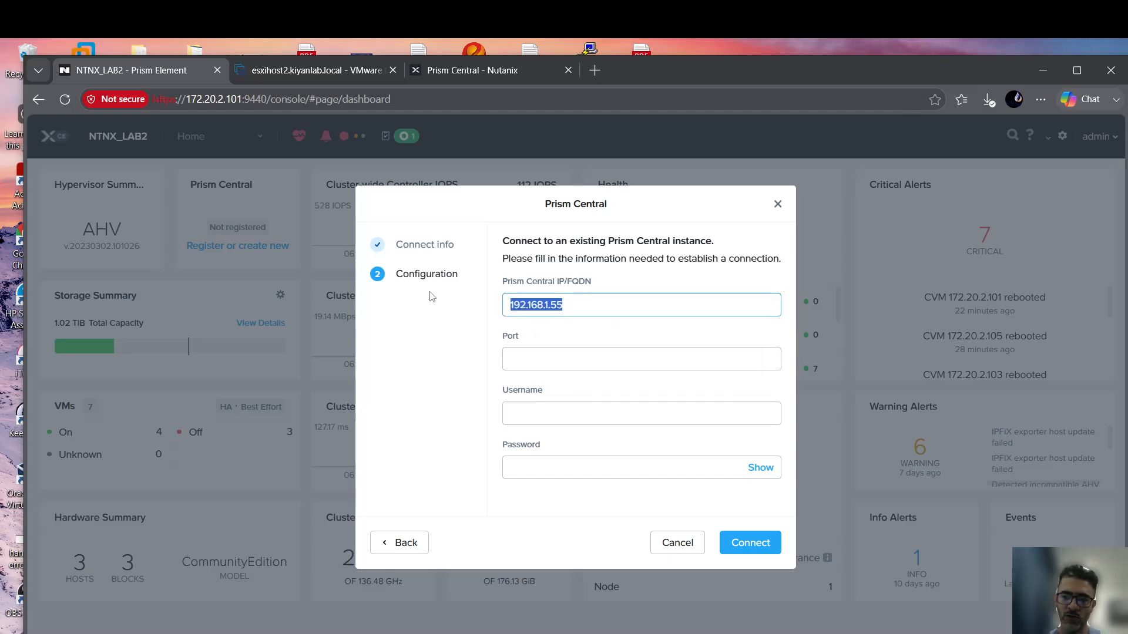
type("175")
type(".")
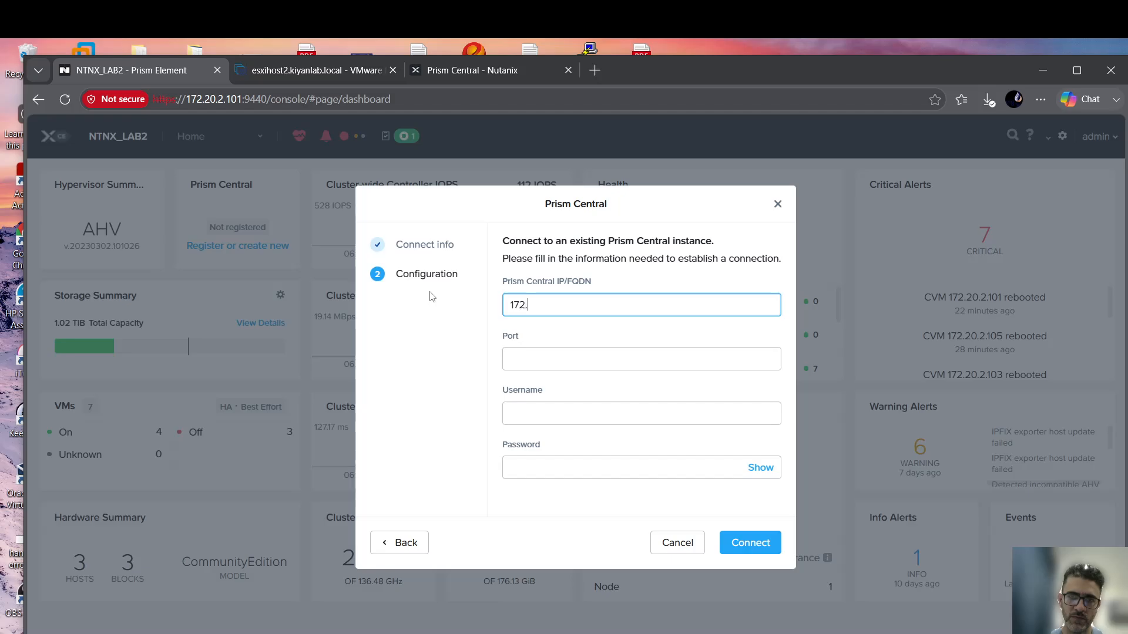
type("20.2.115")
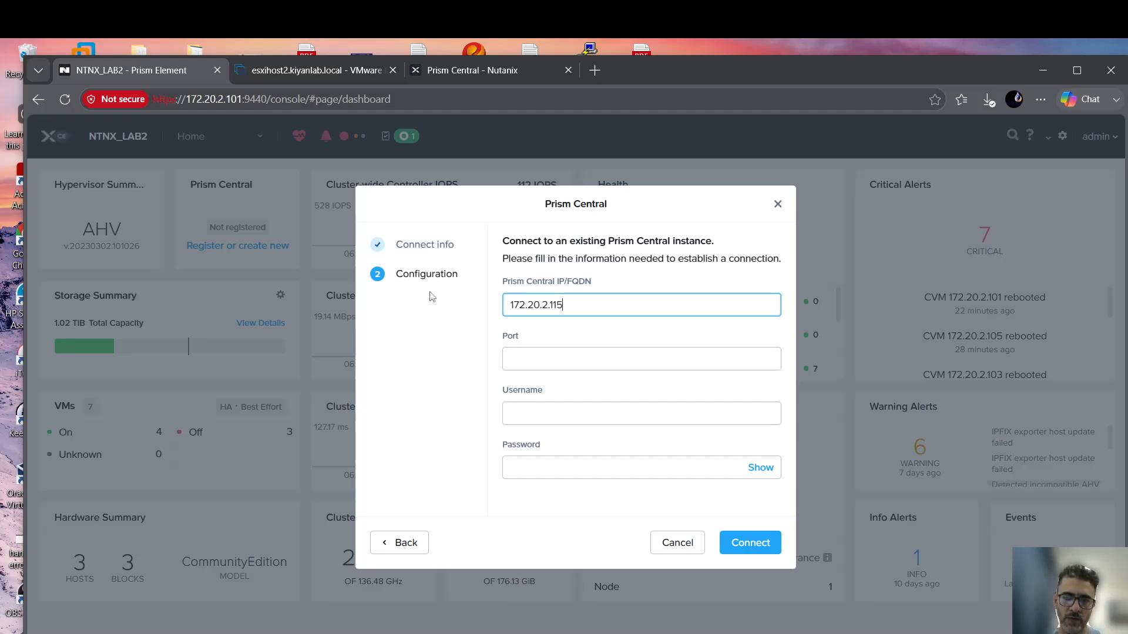
left_click(534, 360)
type("99")
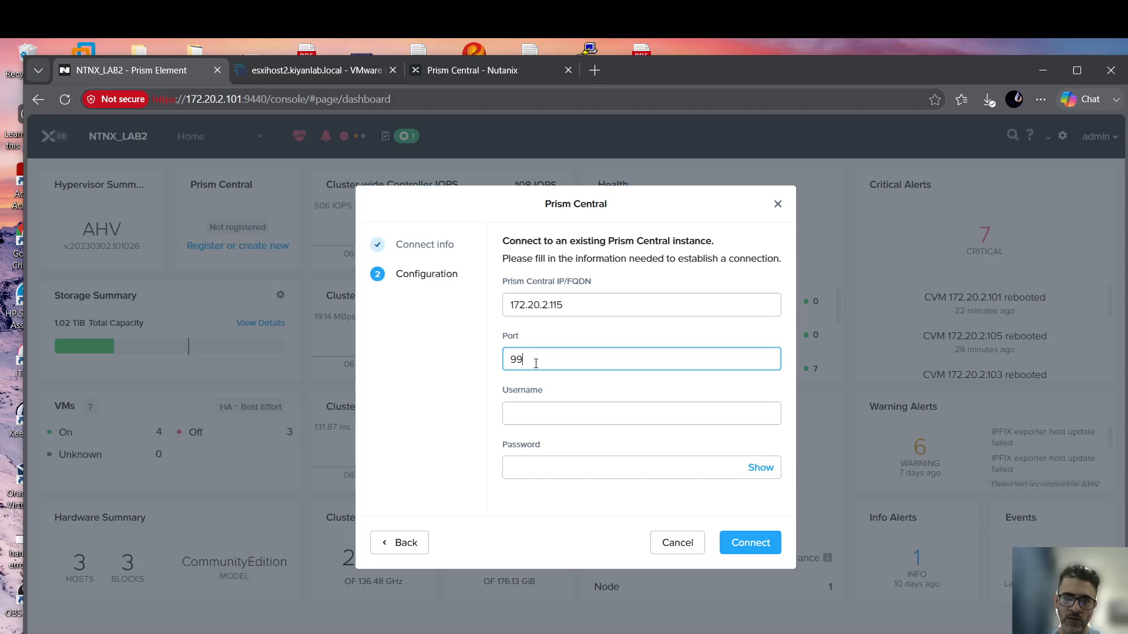
key("BackSpace")
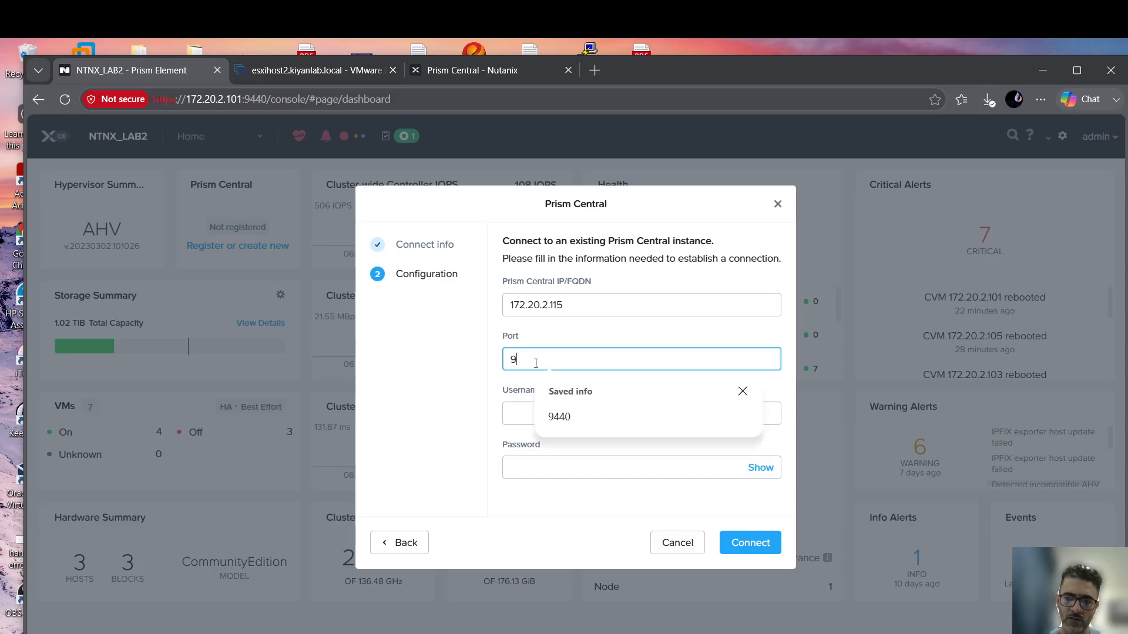
left_click(554, 417)
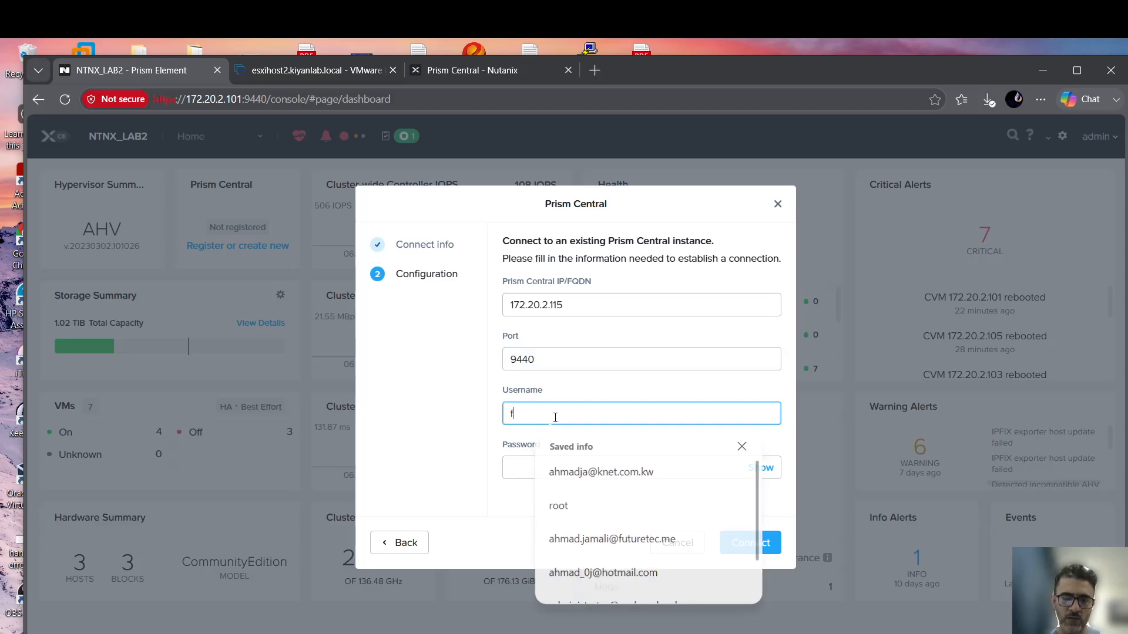
Enter username admin and the password, review the address, and connect to start registration.
type("admin")
key("Tab")
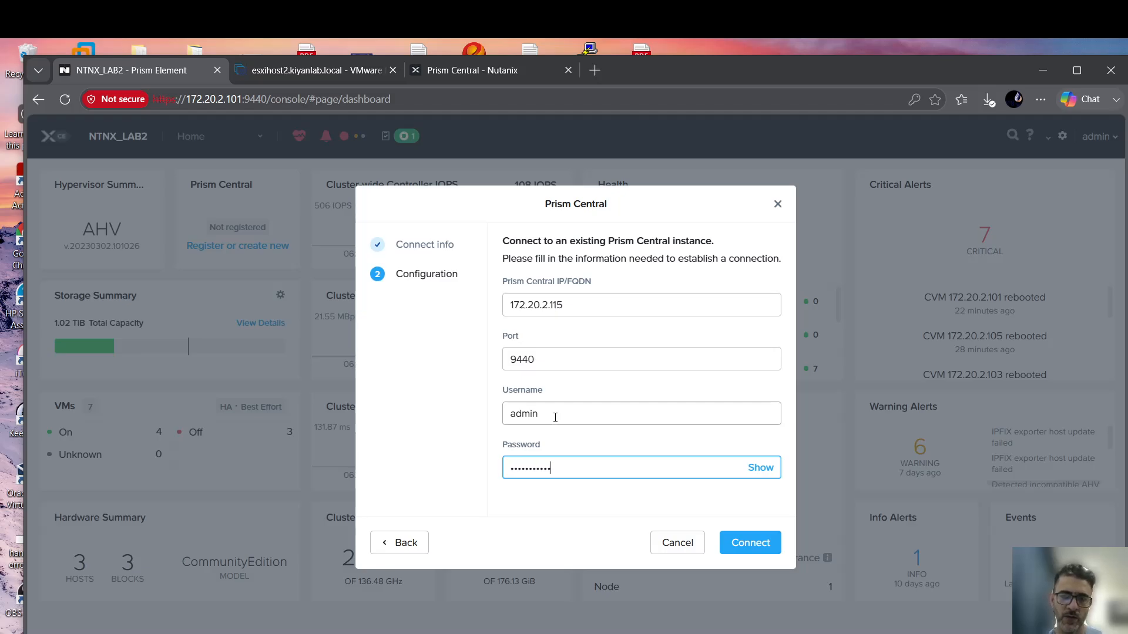
left_click_drag(564, 305, 461, 307)
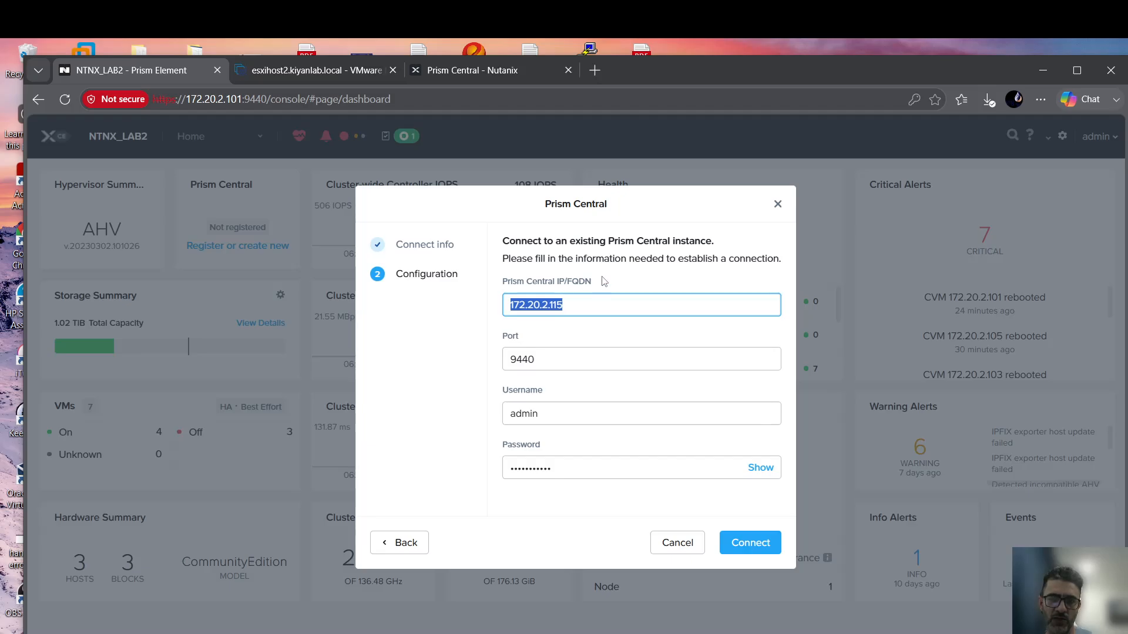
key("Tab")
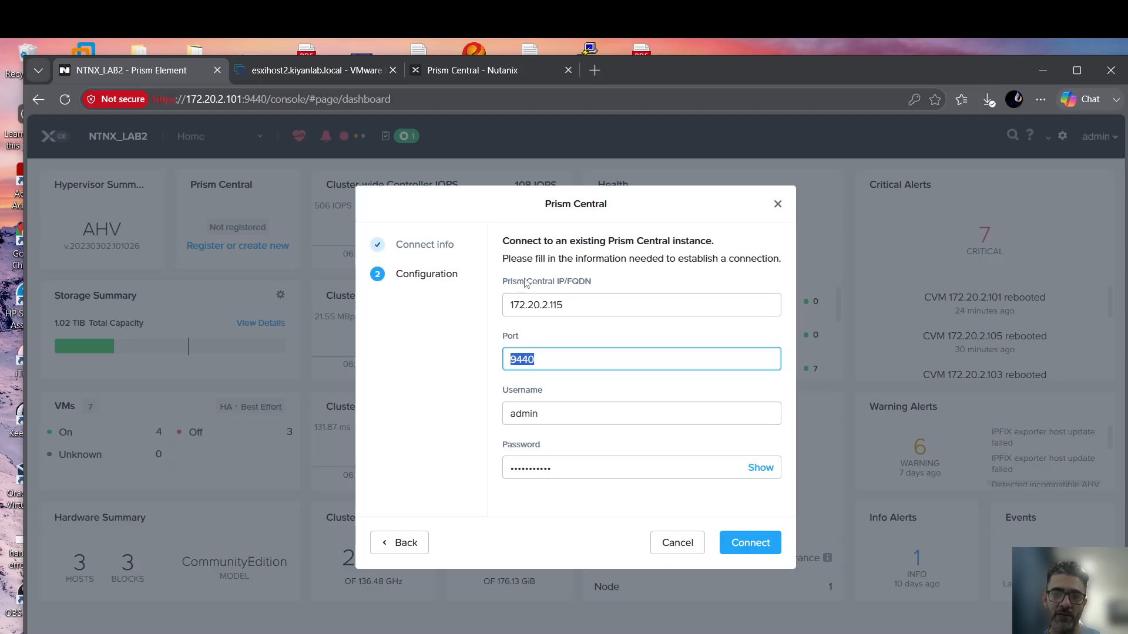
left_click_drag(562, 305, 485, 295)
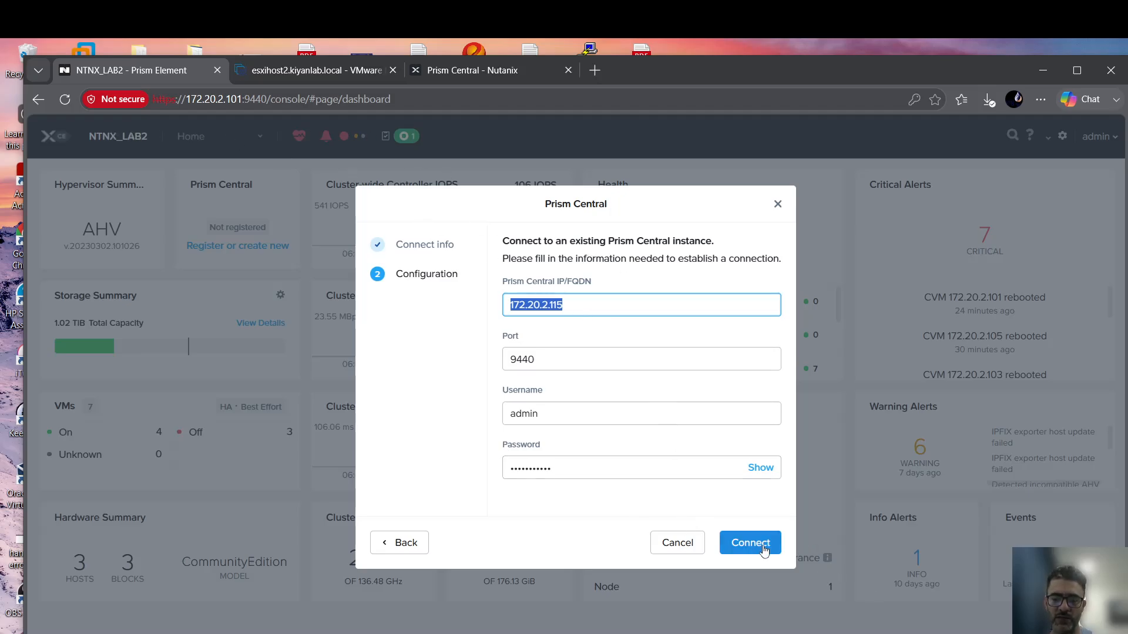
left_click(751, 549)
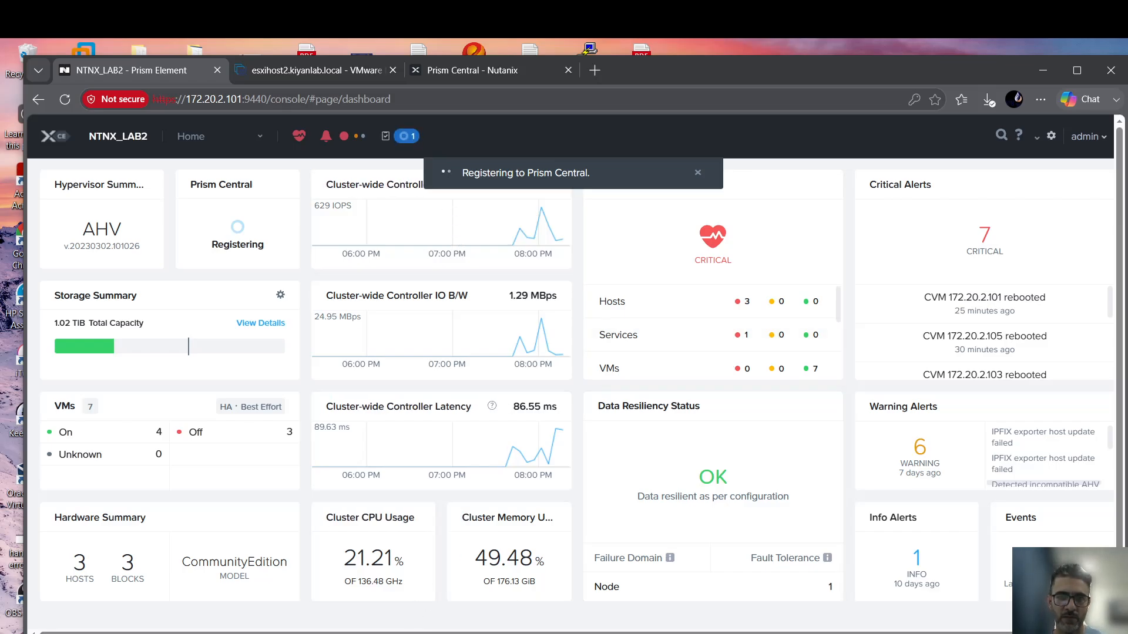
Move the other browser windows aside and maximize the Nutanix Support Portal's AOS Ports and Protocols page.
mouse_move(403, 633)
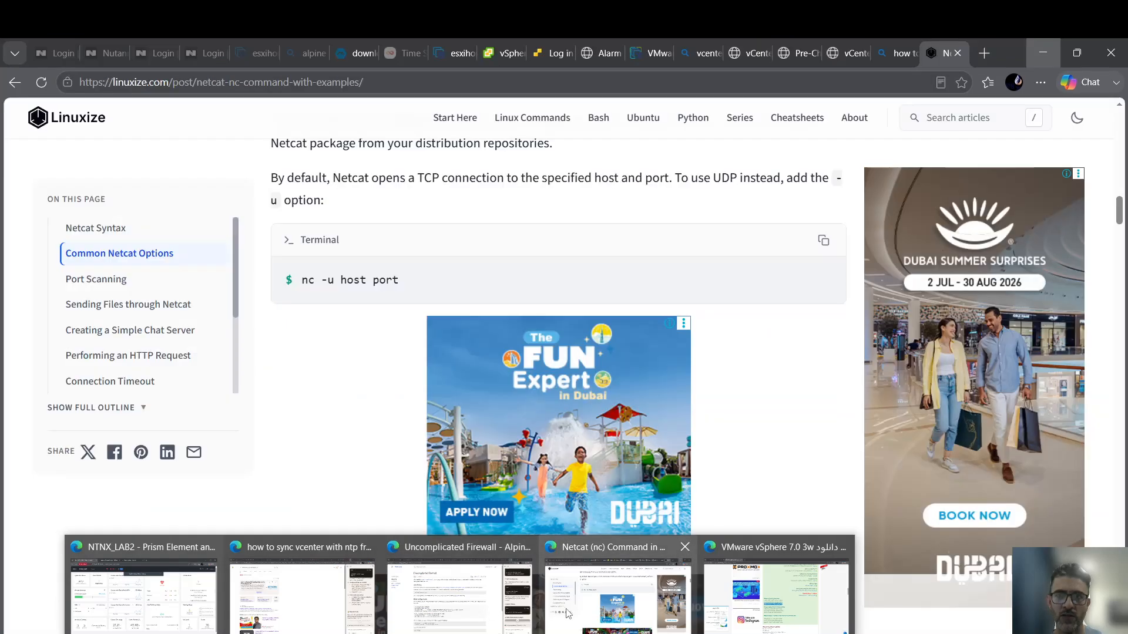
left_click(617, 593)
left_click_drag(929, 54, 1127, 54)
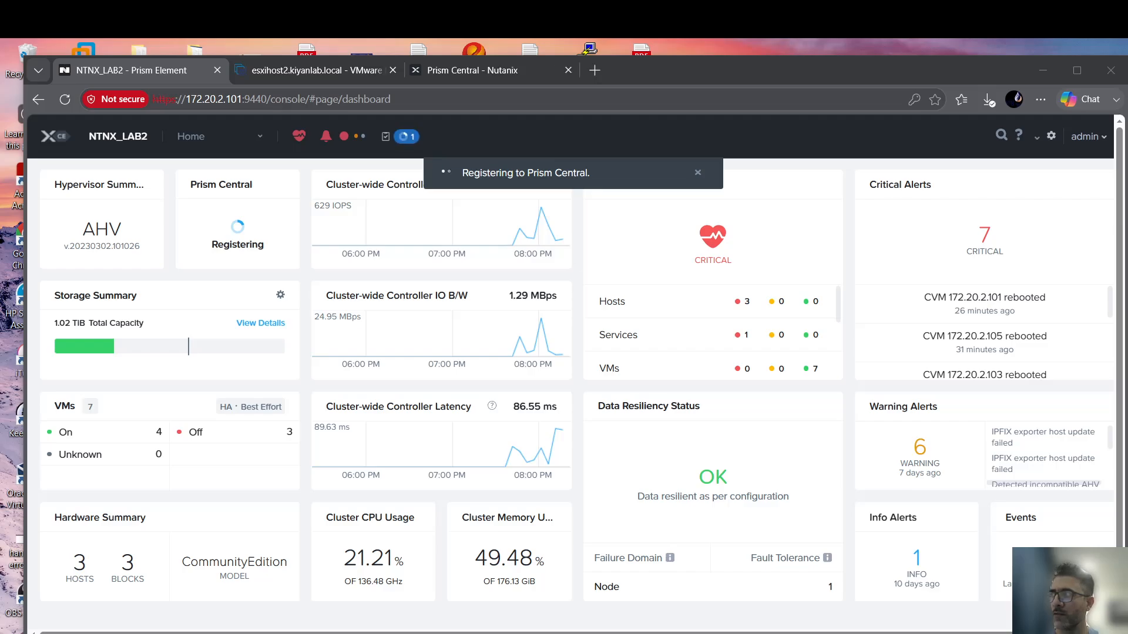
left_click_drag(763, 633, 706, 240)
double_click(784, 242)
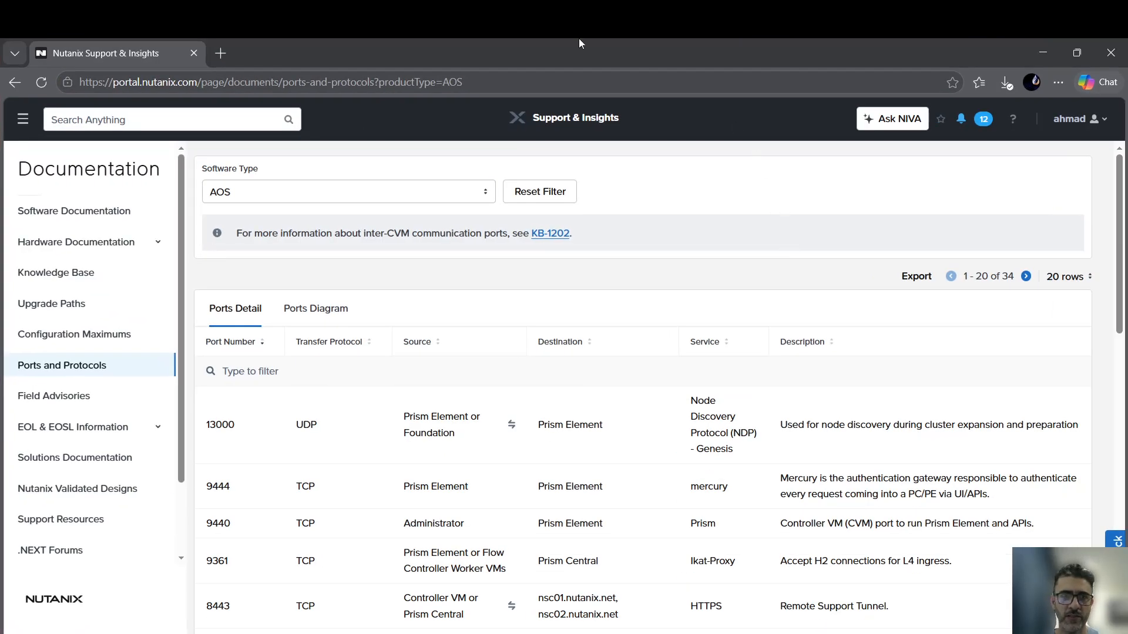
Open the Software Type dropdown and scroll through the available software types.
left_click(330, 196)
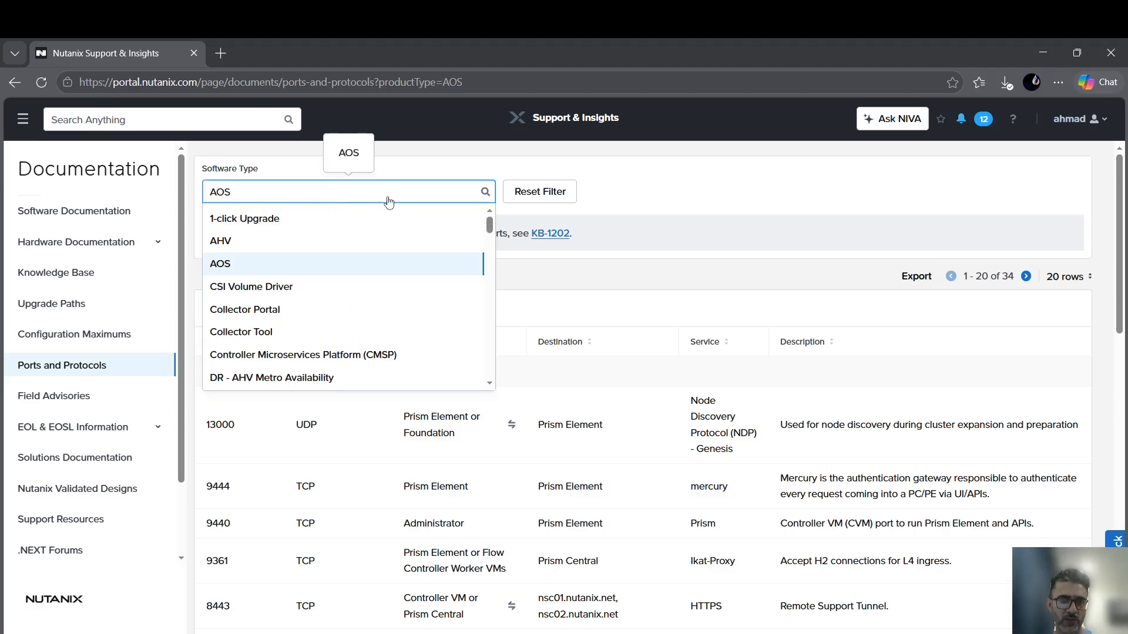
scroll(282, 282, "down", 4)
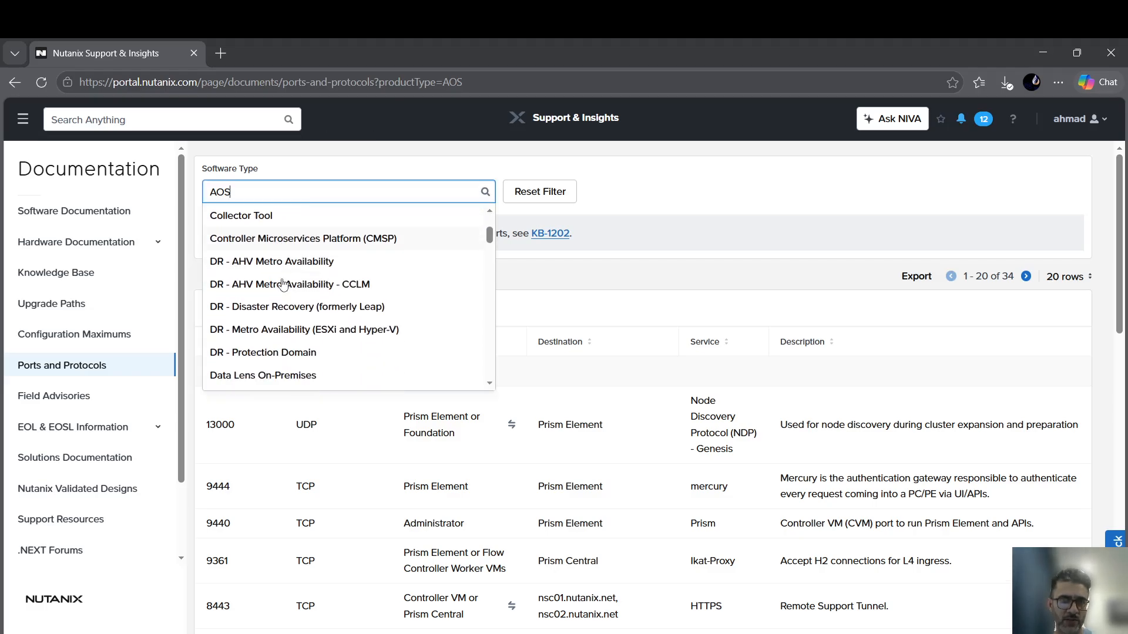
scroll(295, 329, "down", 4)
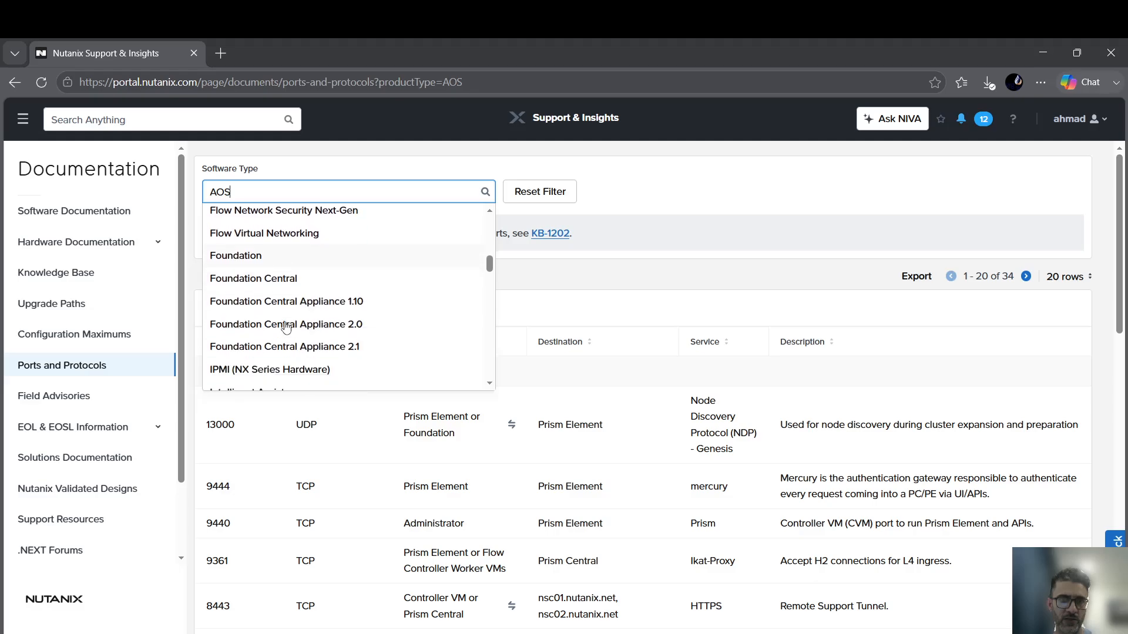
scroll(291, 299, "down", 3)
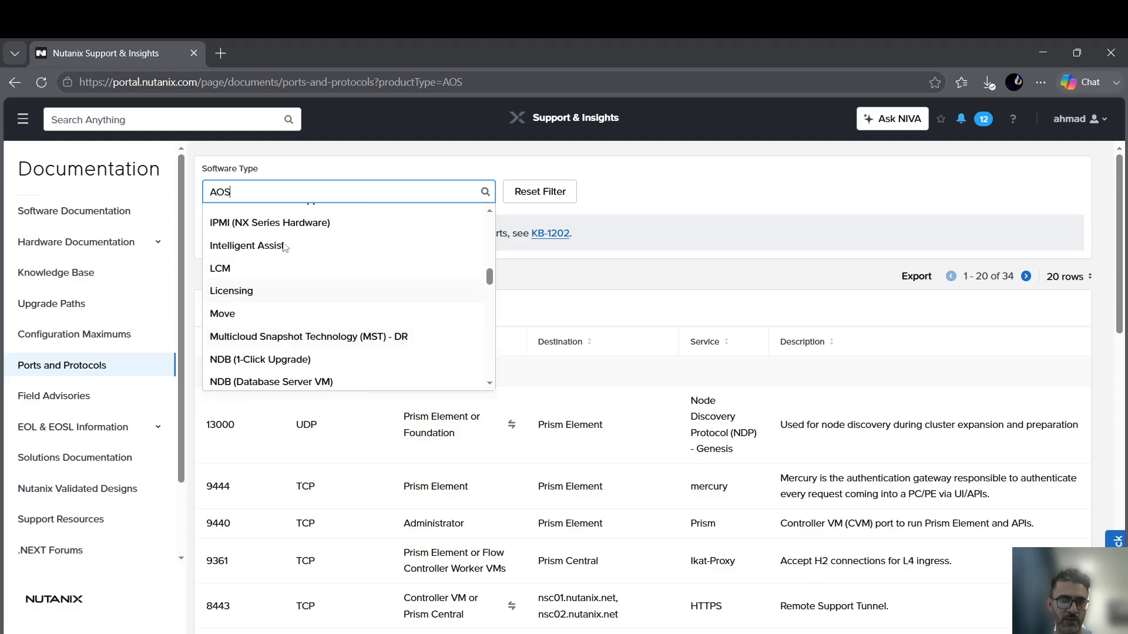
scroll(269, 303, "down", 5)
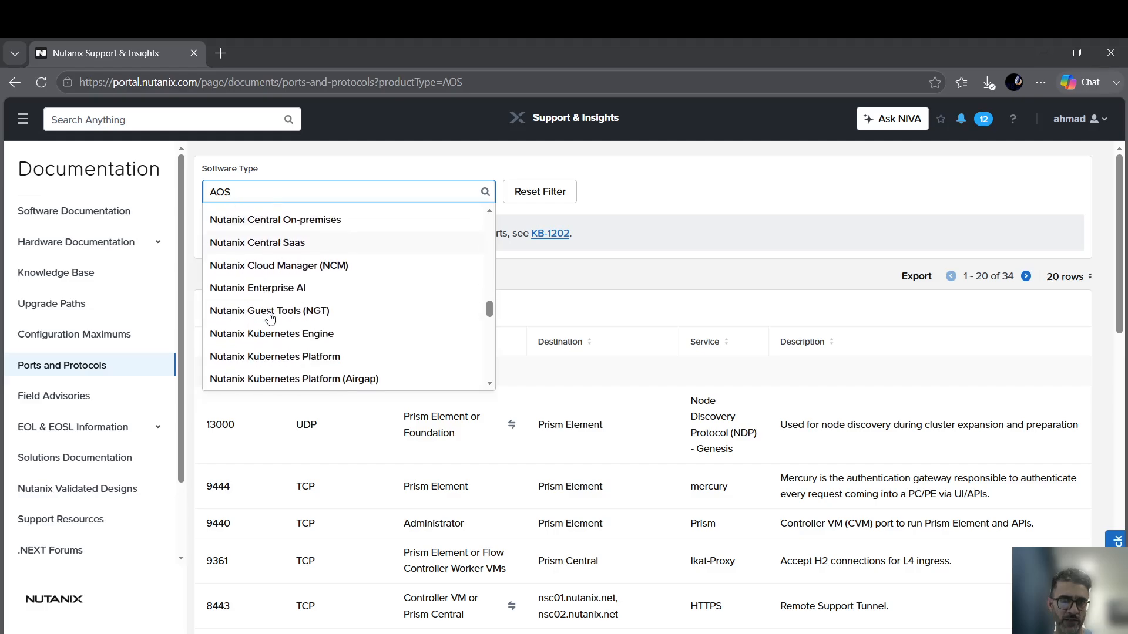
scroll(270, 316, "down", 5)
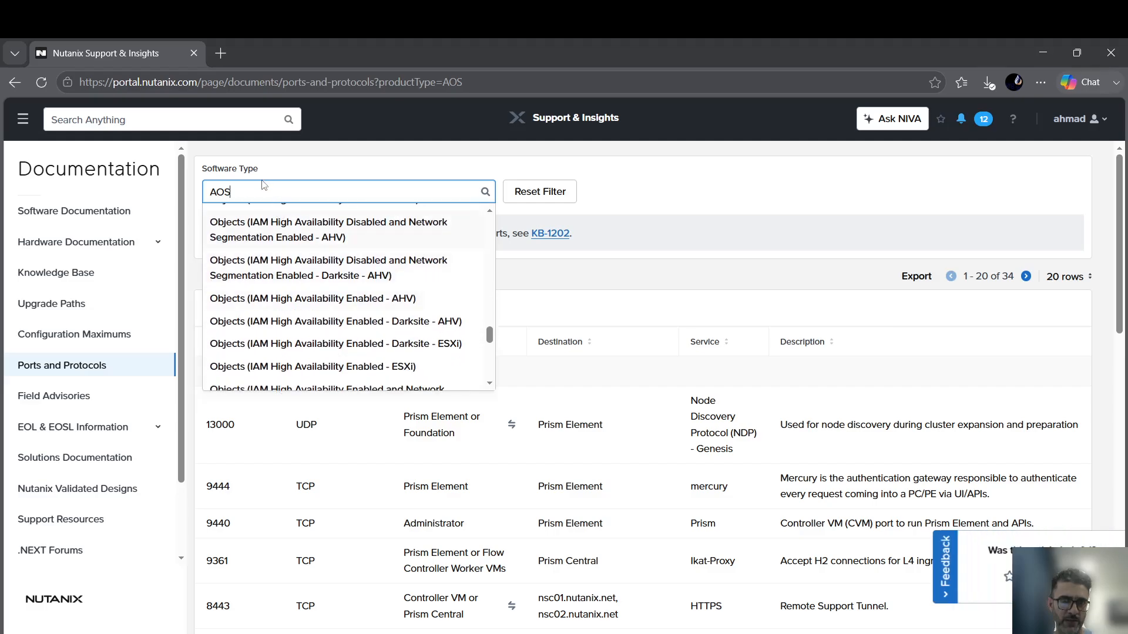
Filter the dropdown by 'prism', select Prism Central, and scroll the 92-entry ports table.
left_click_drag(265, 187, 214, 205)
type("prism")
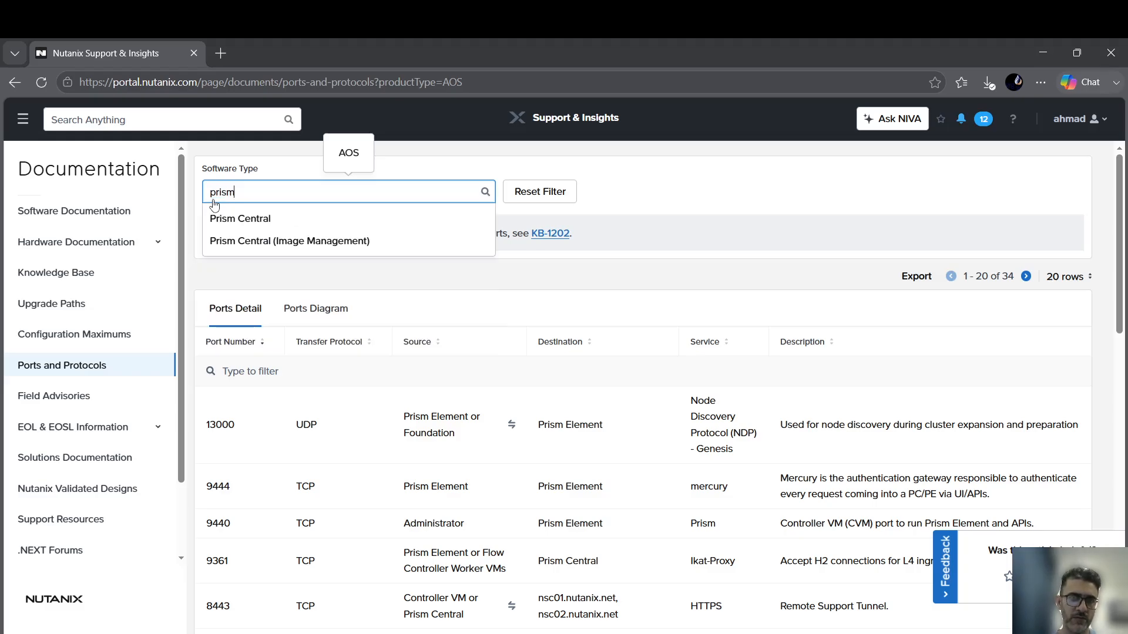
left_click(253, 221)
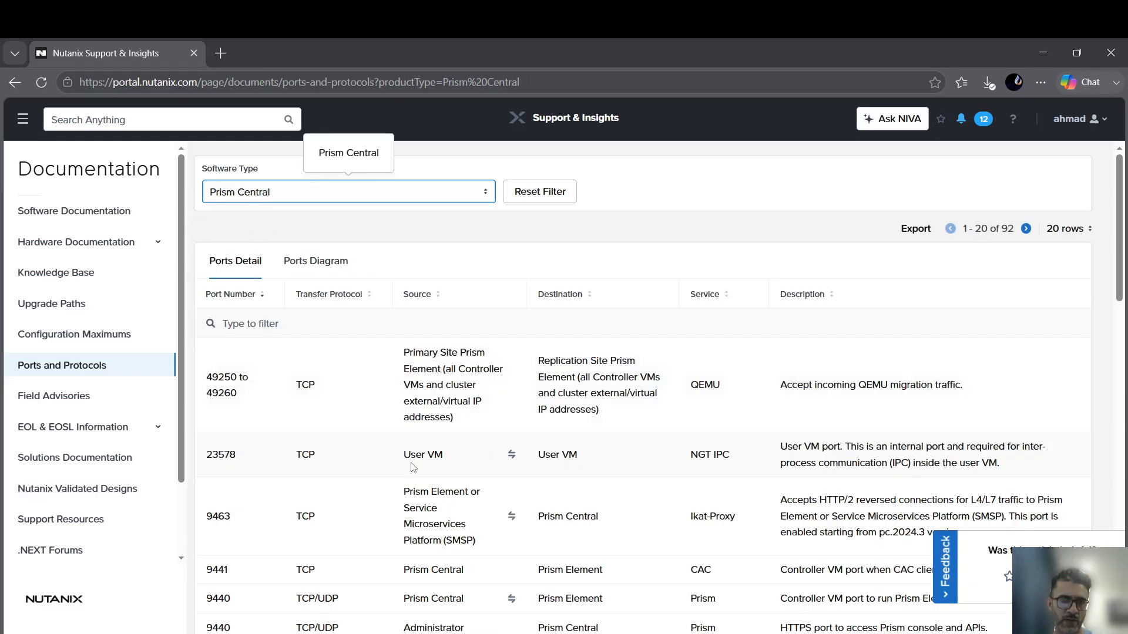
scroll(353, 405, "down", 3)
scroll(335, 315, "up", 1)
scroll(312, 327, "down", 5)
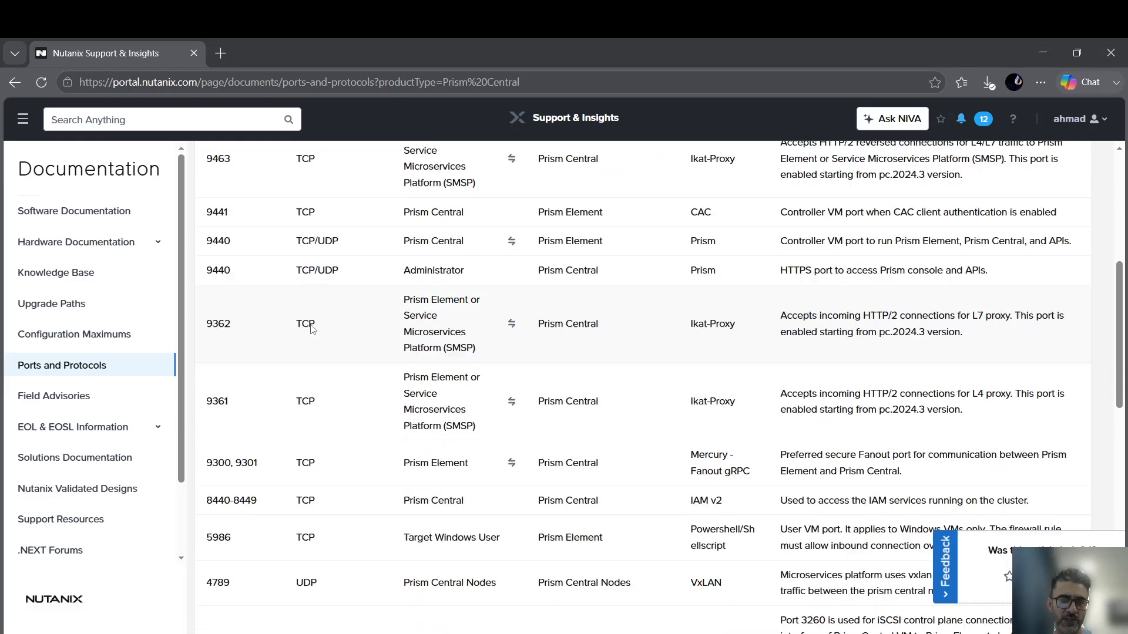
scroll(358, 329, "up", 4)
scroll(362, 331, "up", 4)
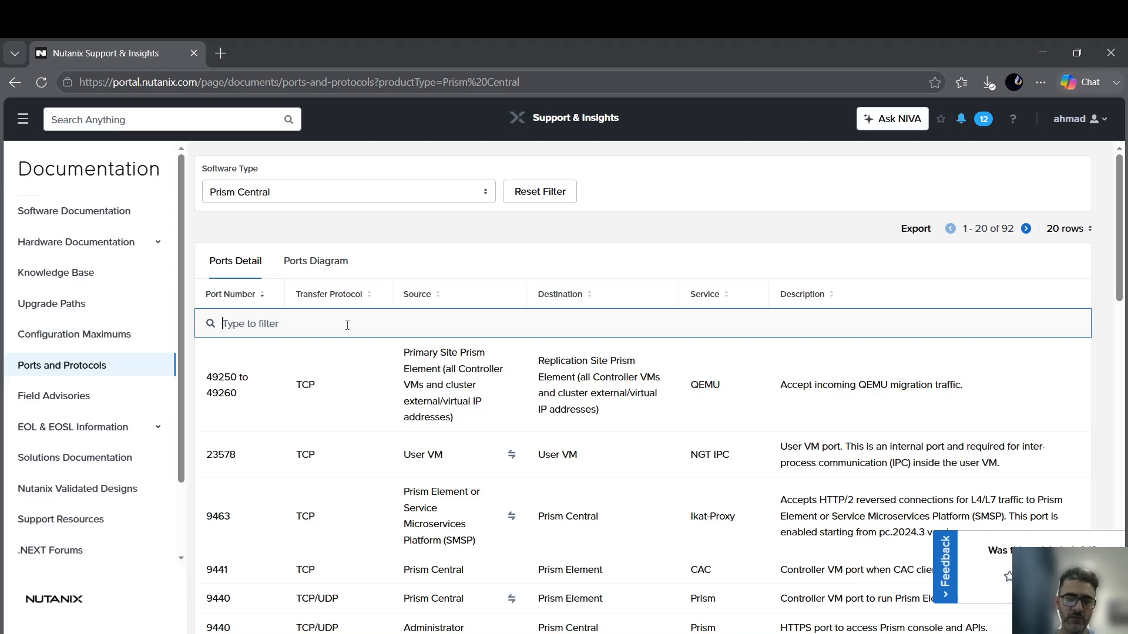
Filter the Ports Detail column by 'element' instead of 'AO'.
type("AO")
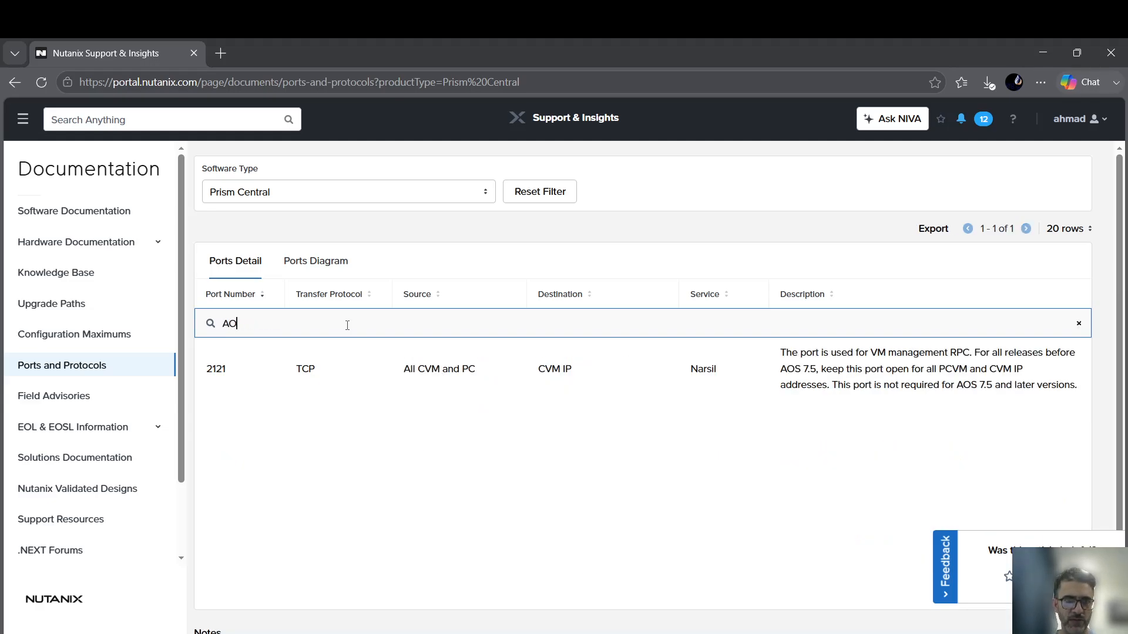
key("BackSpace")
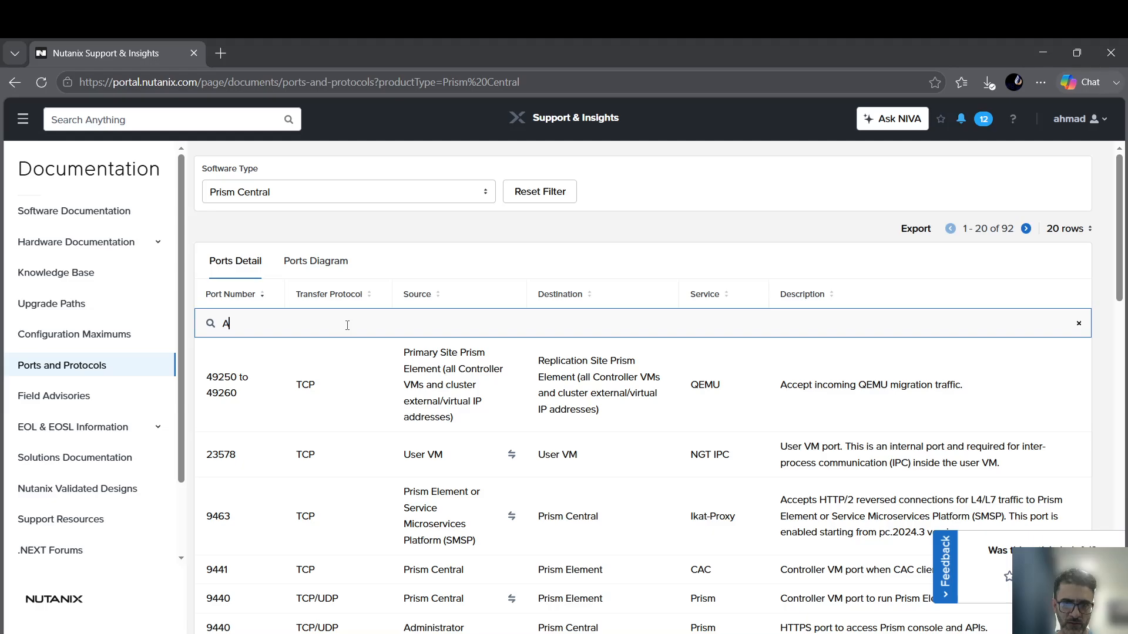
key("BackSpace")
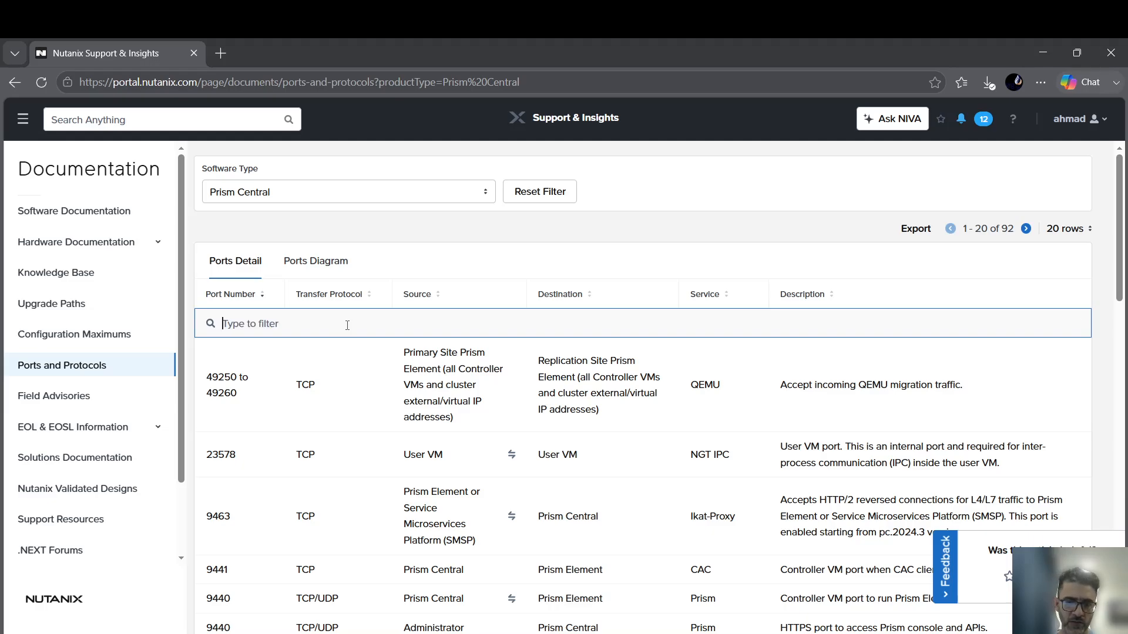
type("element")
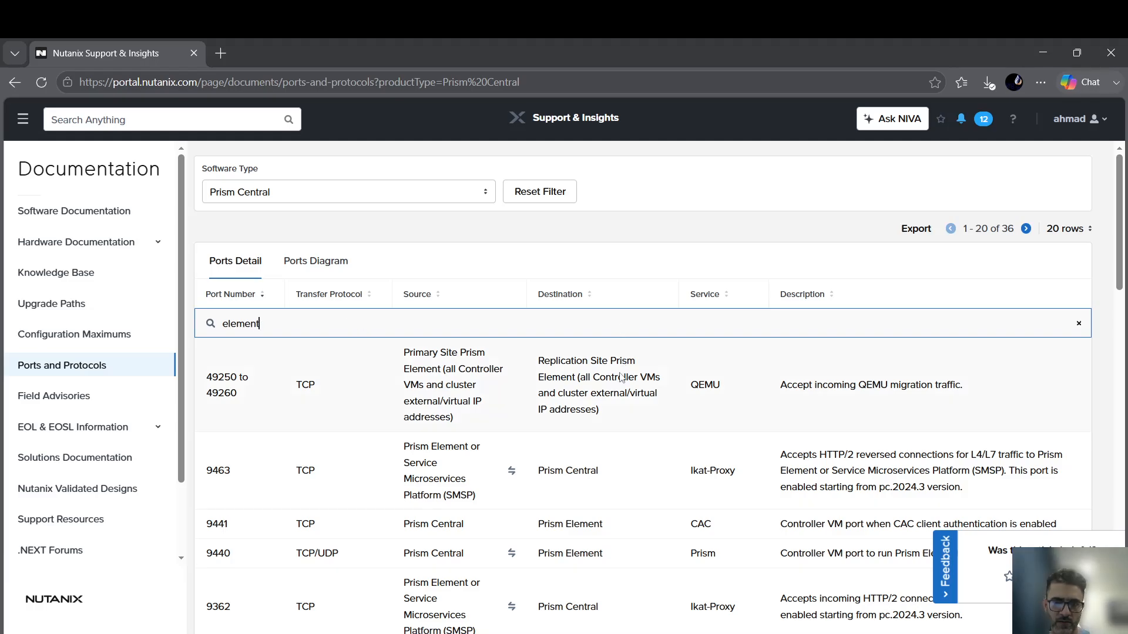
Scroll to the port 3205 rows and highlight their iSCSI description.
scroll(621, 377, "down", 1)
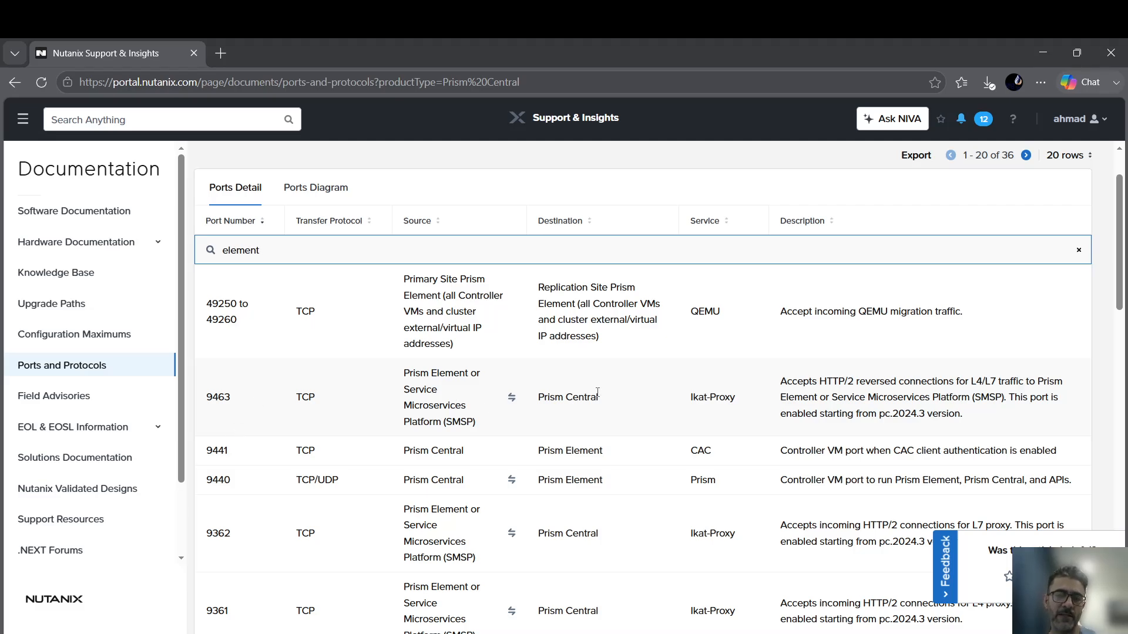
scroll(411, 411, "down", 2)
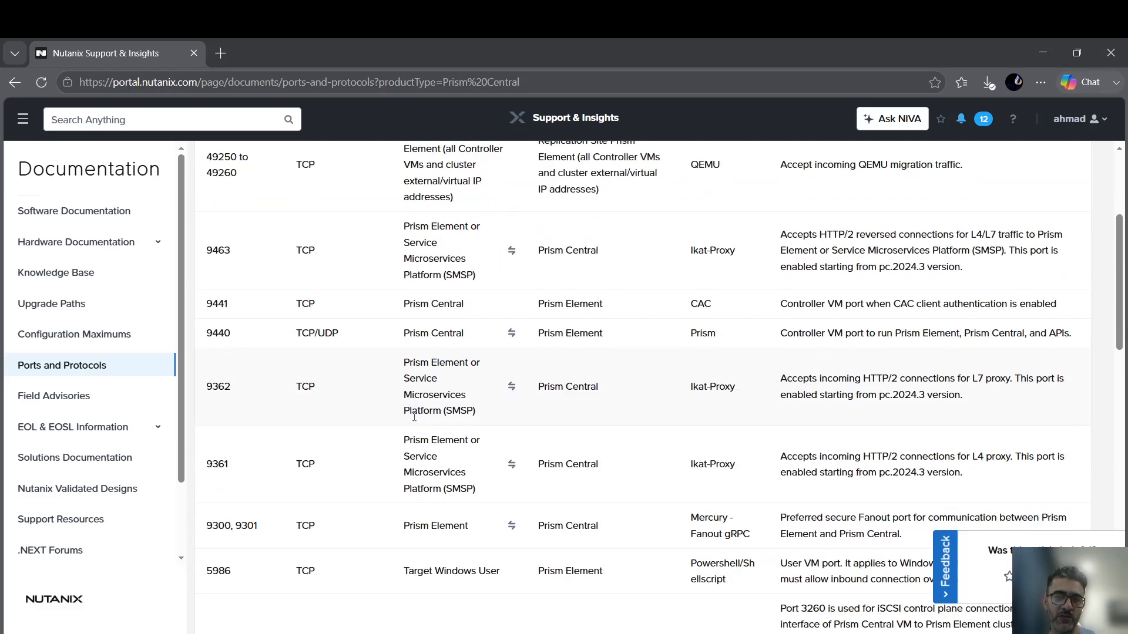
scroll(453, 334, "down", 2)
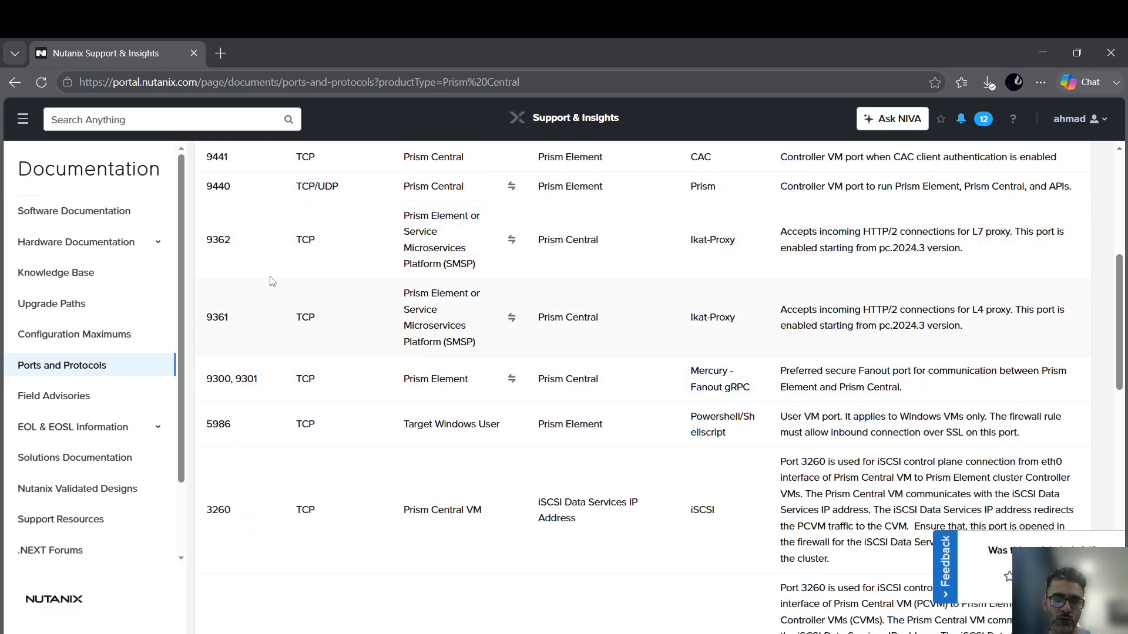
scroll(261, 383, "down", 3)
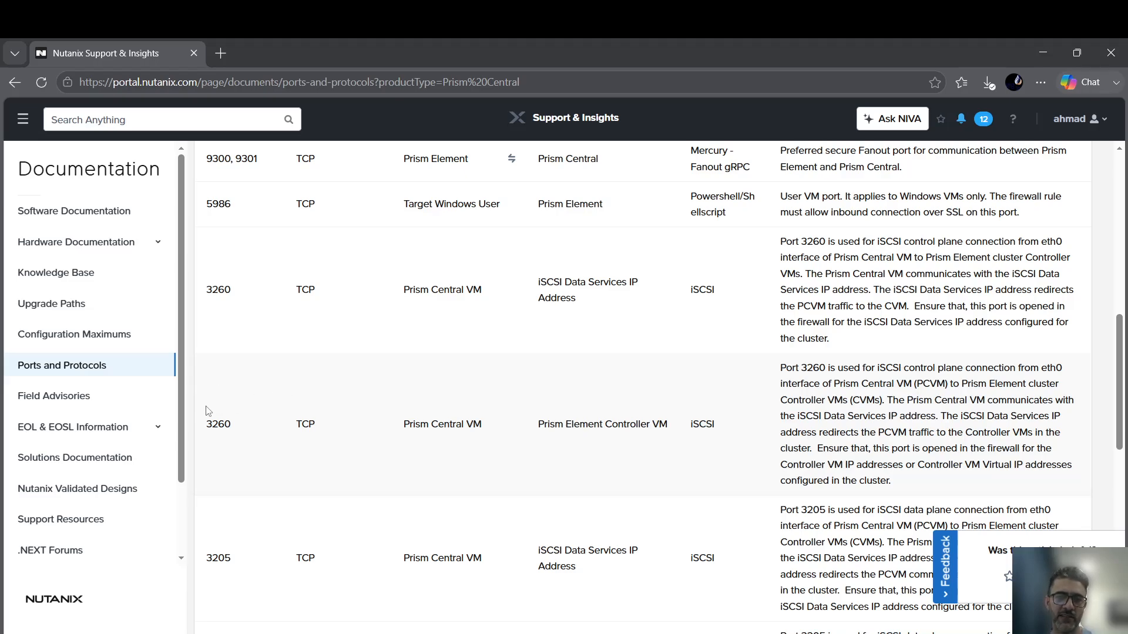
scroll(209, 415, "down", 6)
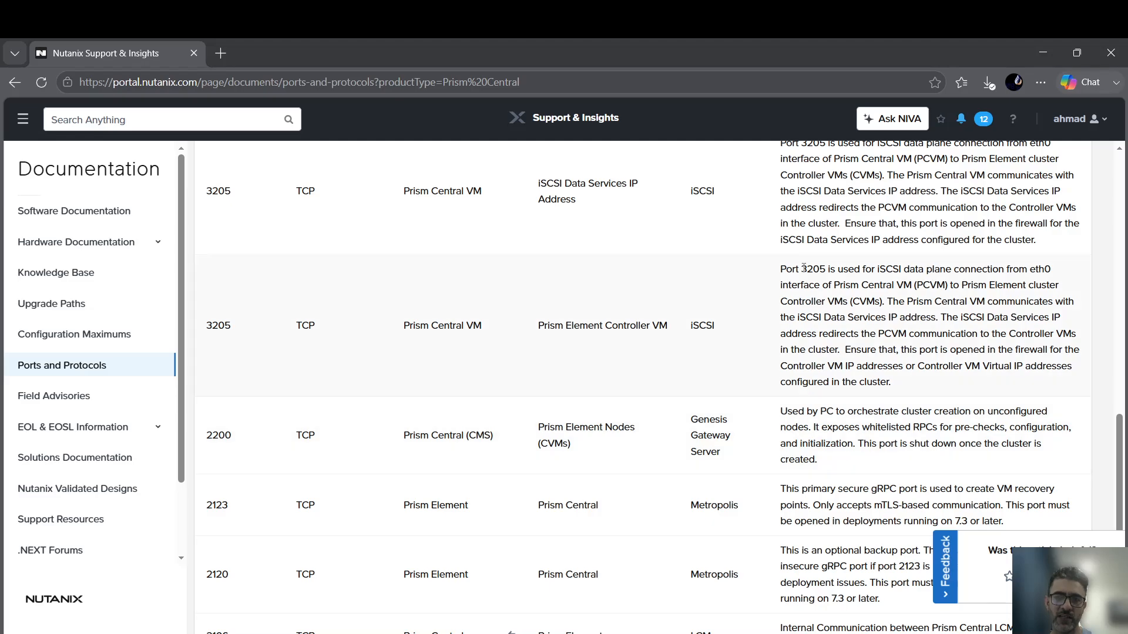
left_click_drag(786, 265, 975, 383)
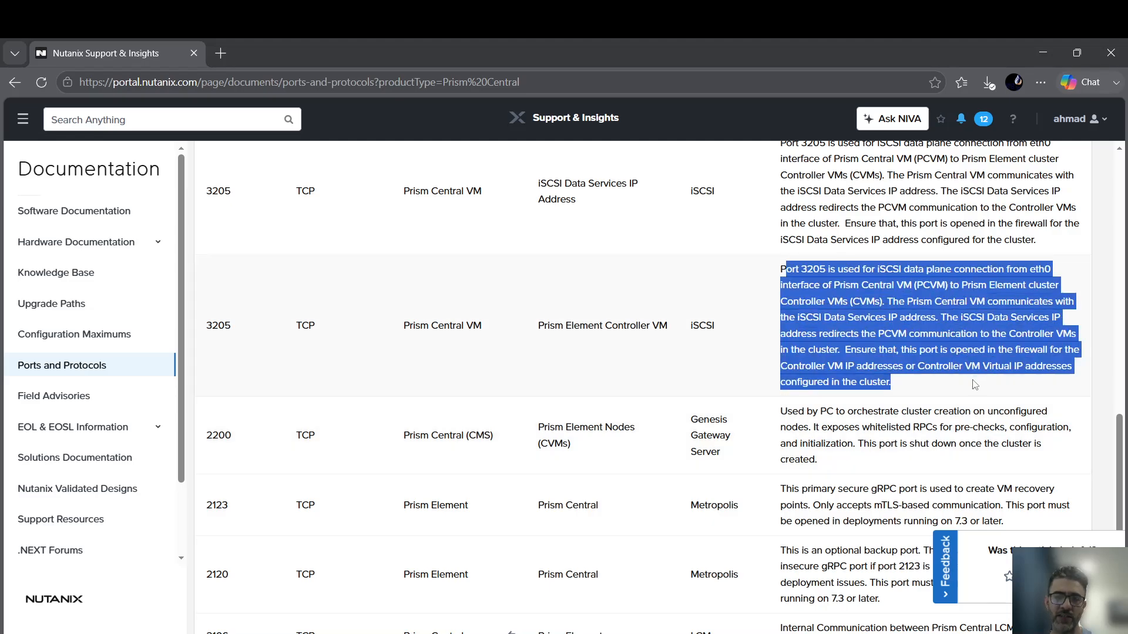
left_click(806, 280)
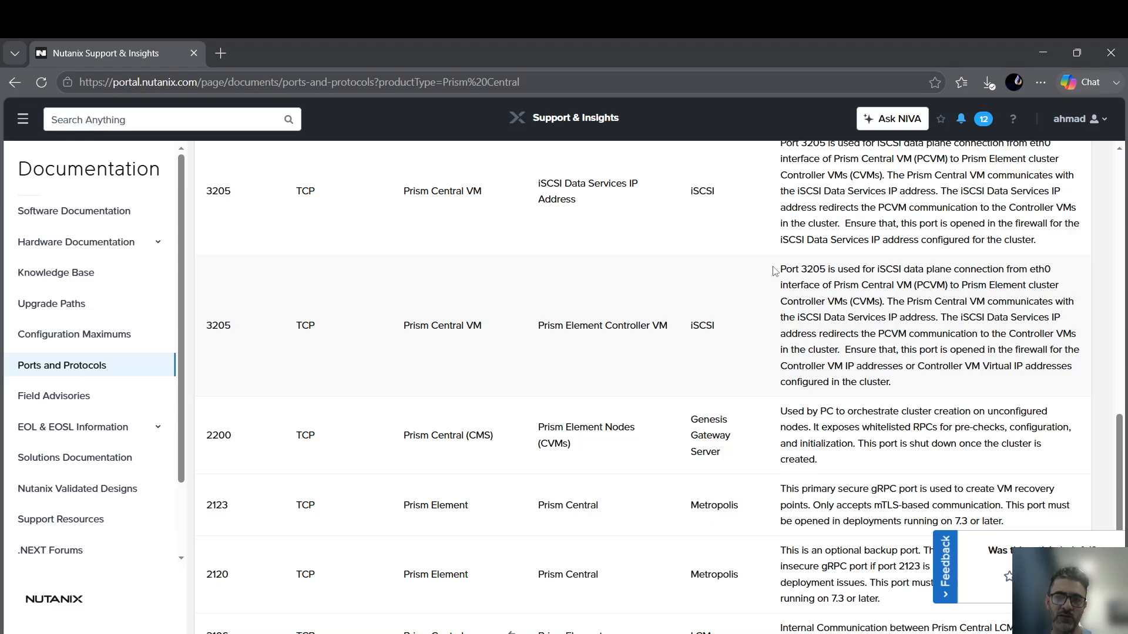
left_click_drag(776, 269, 963, 390)
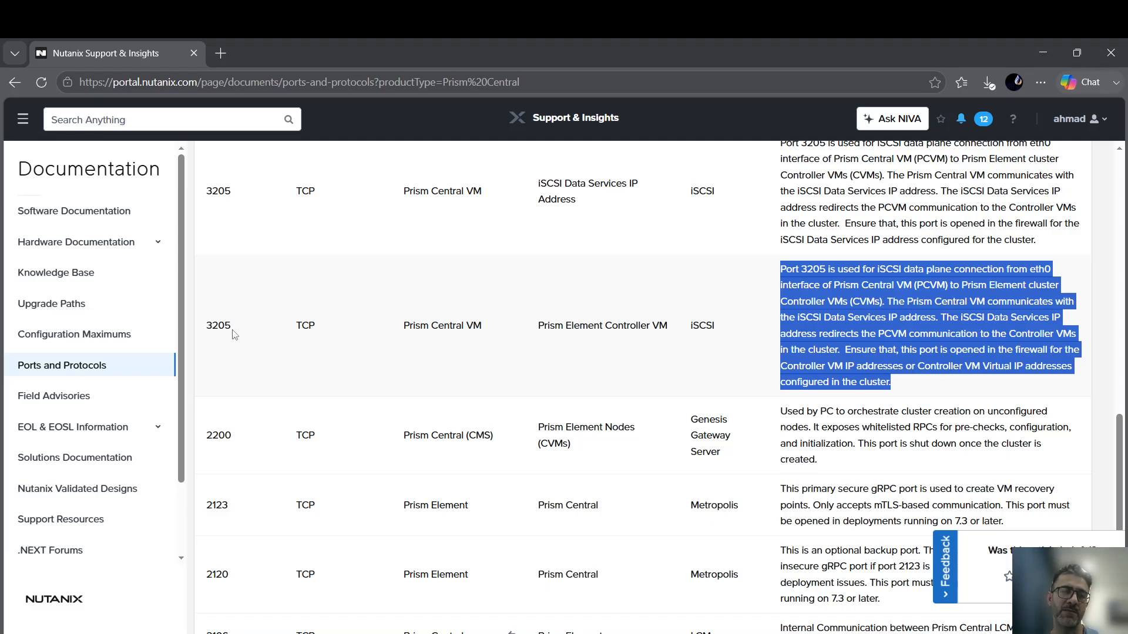
scroll(266, 309, "up", 5)
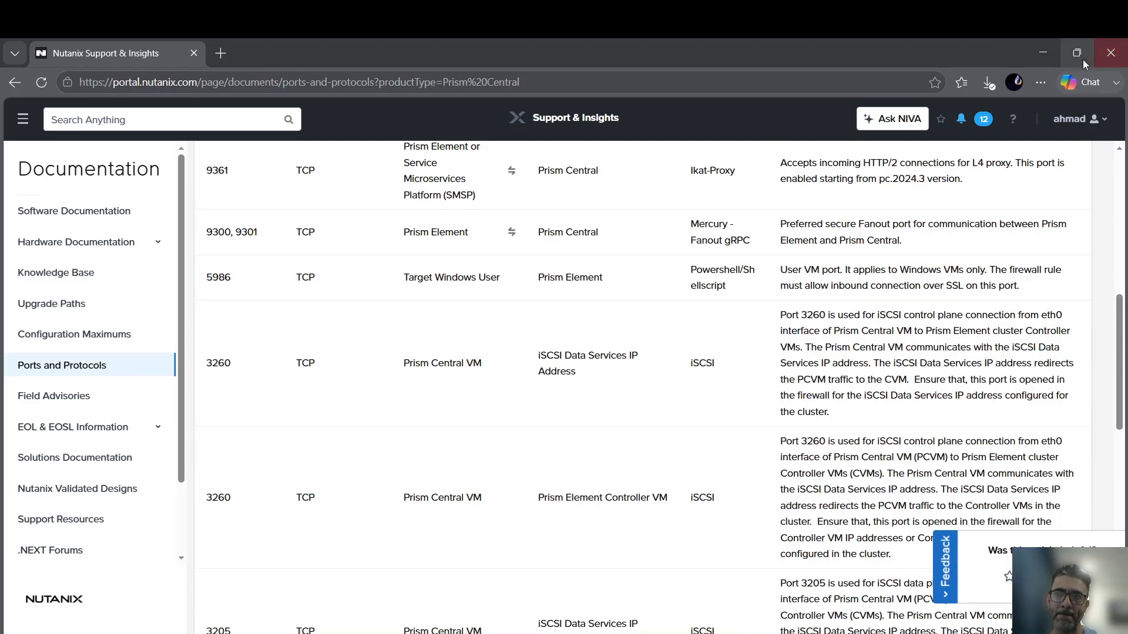
Minimize the support portal and open Prism Central 172.20.2.115 from the Prism Element widget.
left_click(1043, 54)
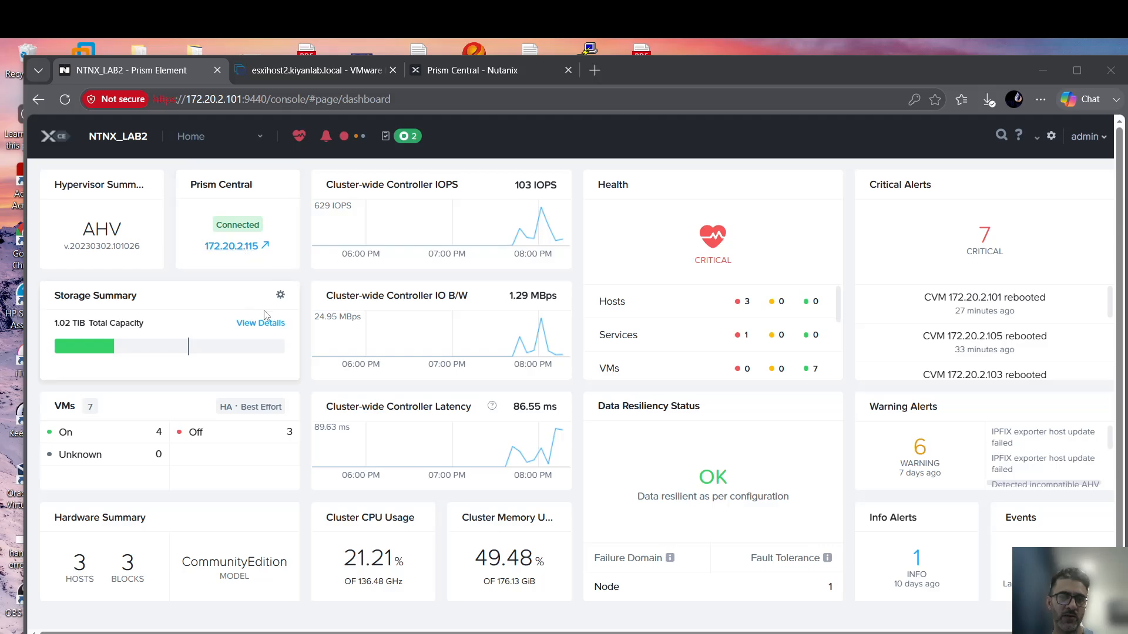
left_click(241, 246)
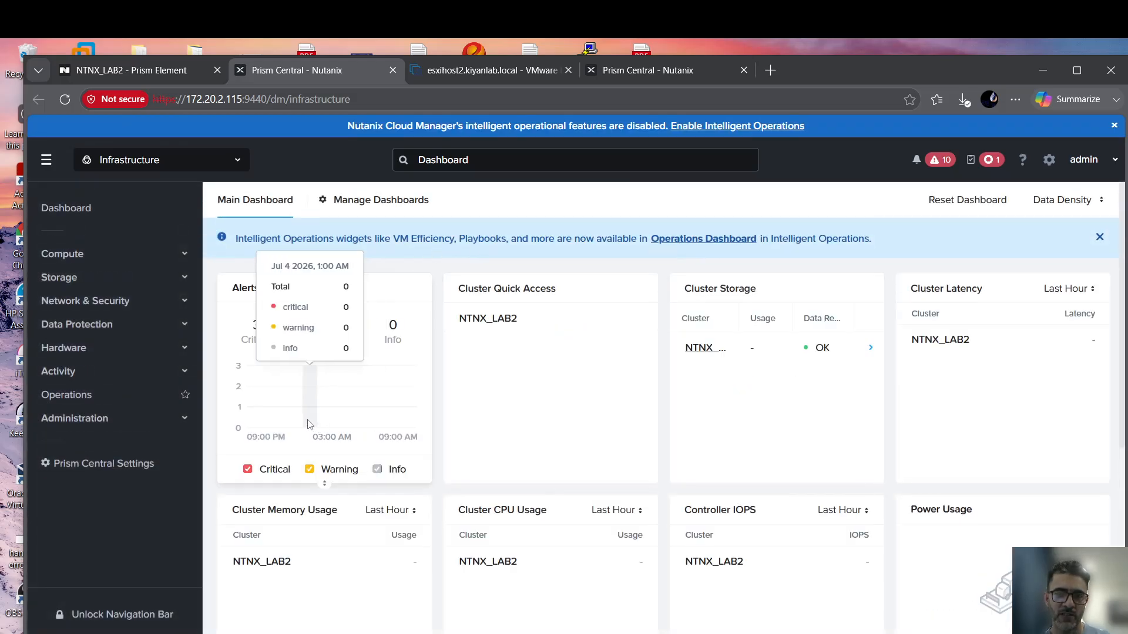
Reload the Prism Central dashboard and launch the NTNX_LAB2 cluster's Prism Element console from Cluster Quick Access.
left_click(471, 72)
left_click(643, 70)
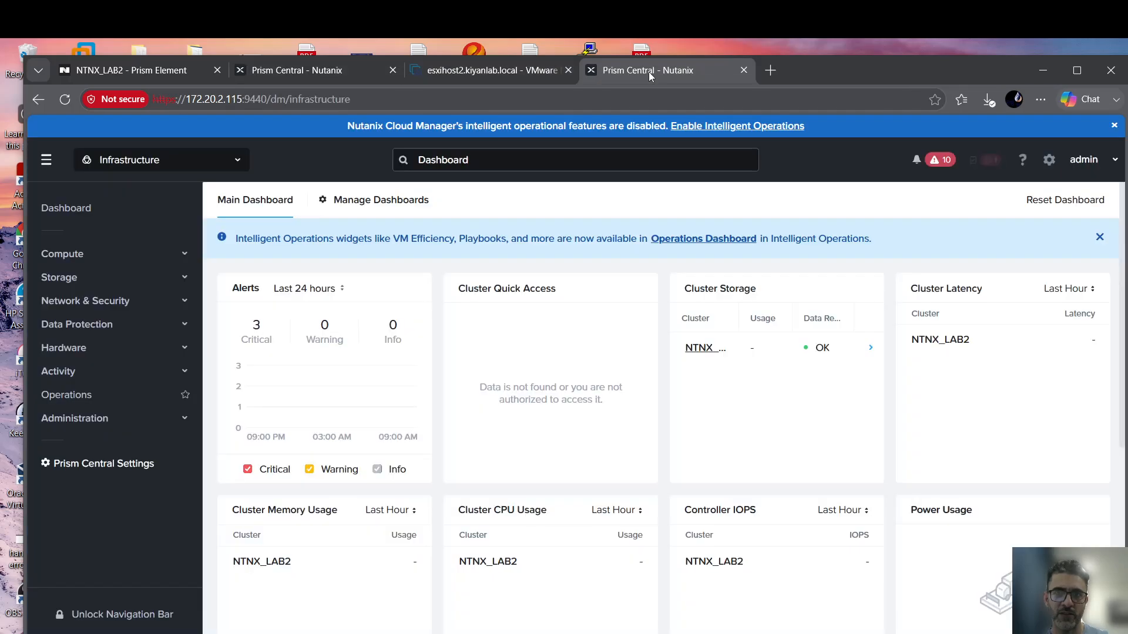
left_click(65, 99)
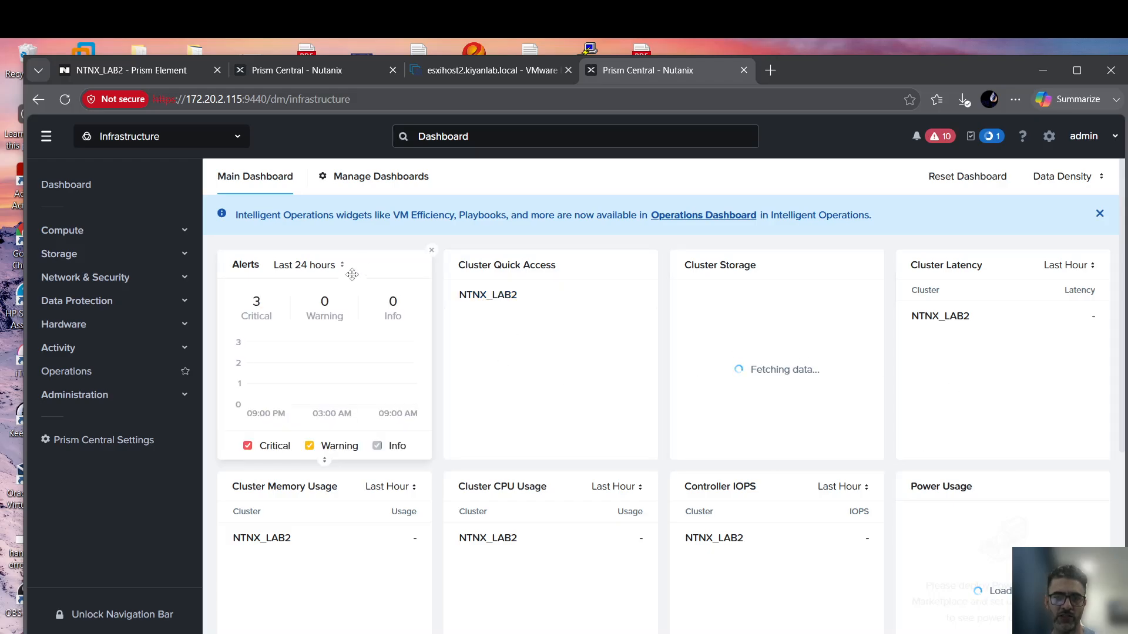
left_click(492, 298)
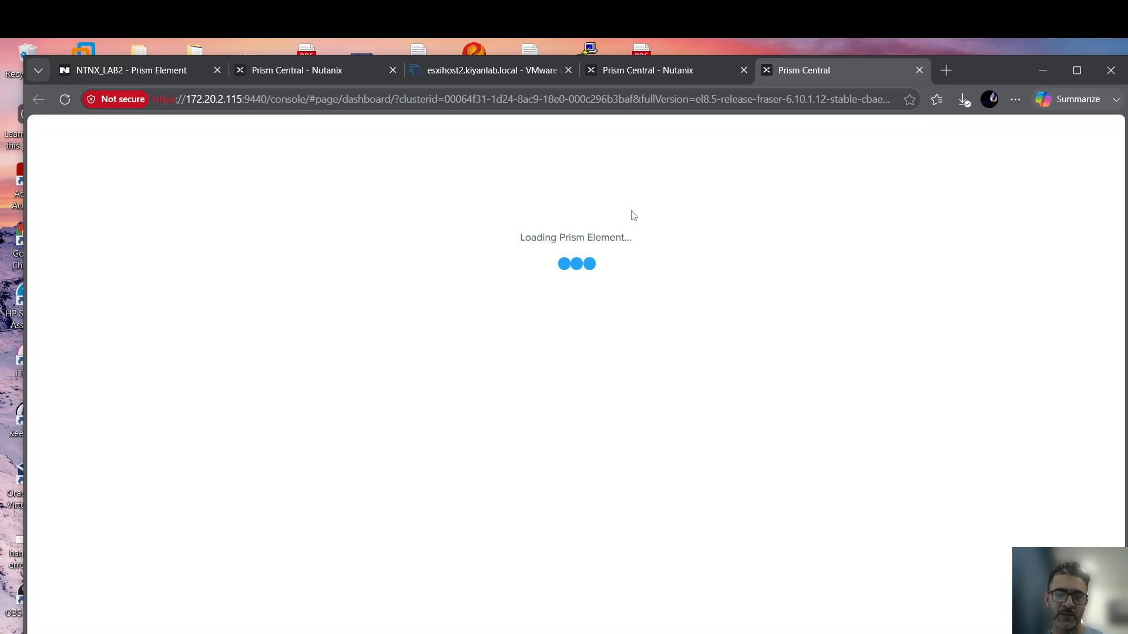
Close the duplicate Prism Central tab and bring up the NTNX_LAB2 Prism Element console.
left_click(323, 71)
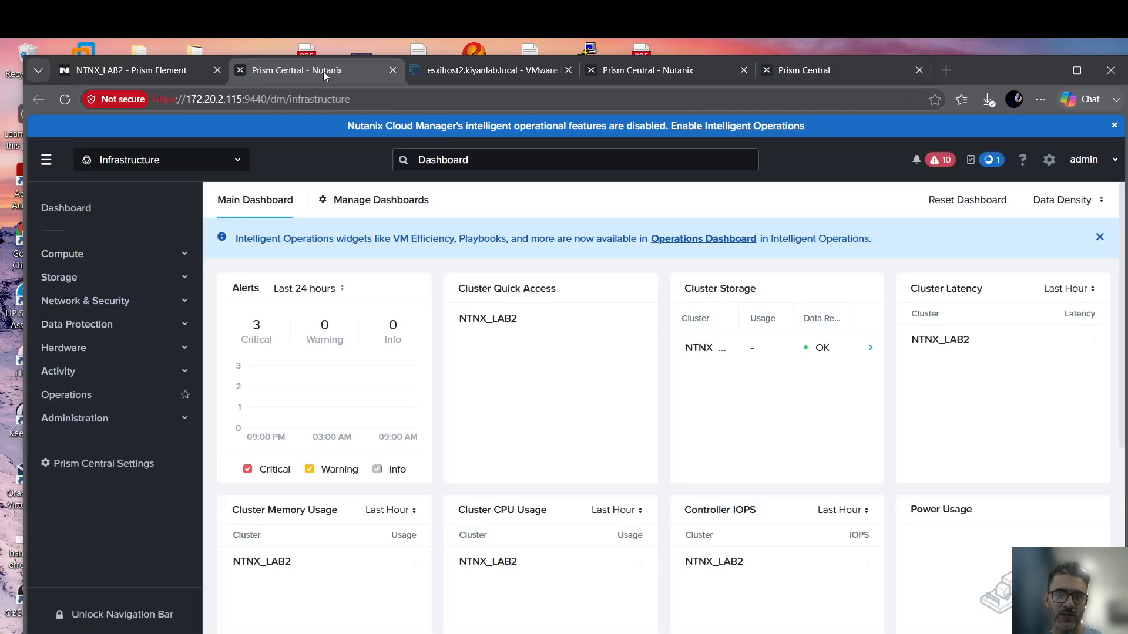
left_click(392, 71)
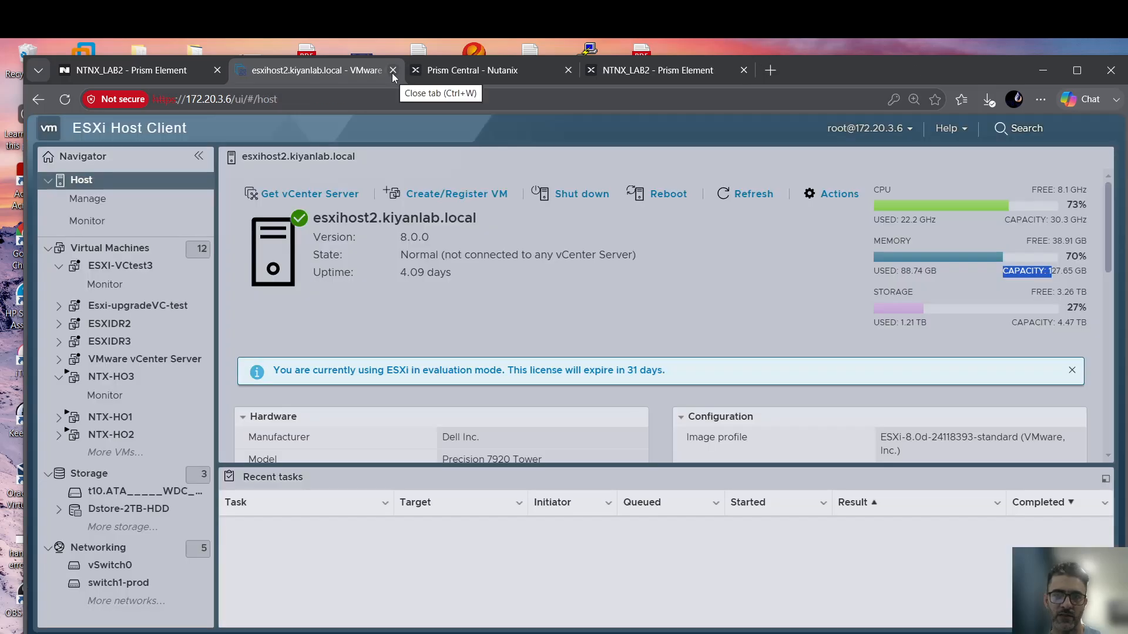
left_click(629, 72)
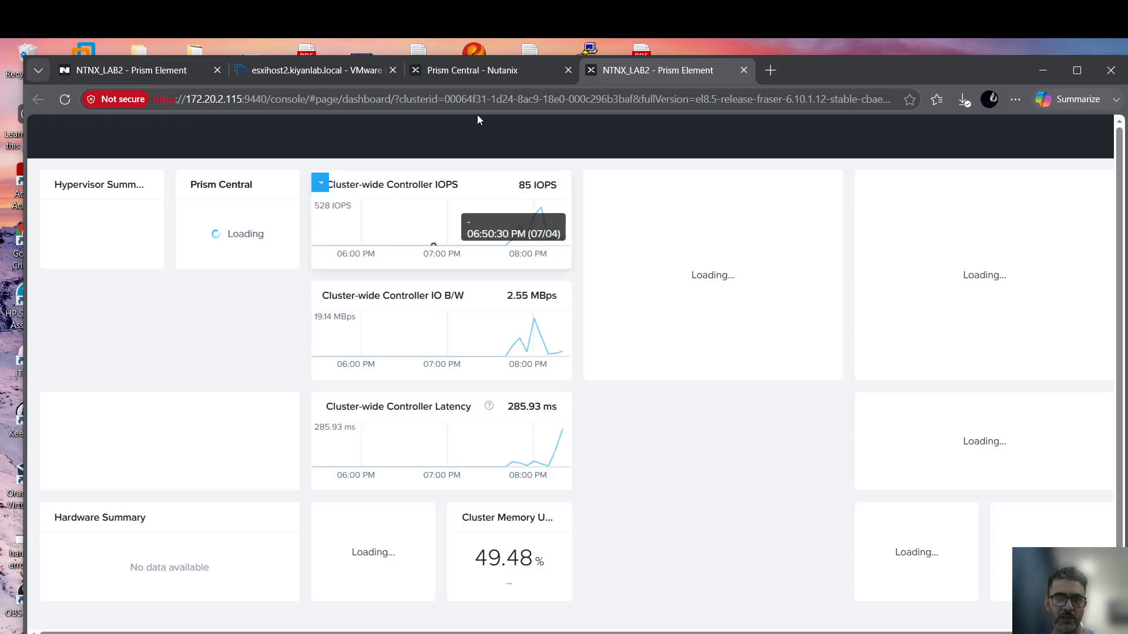
Compare the Prism Central and NTNX_LAB2 page addresses, confirming Prism Central 172.20.2.115 shows Connected.
left_click(471, 77)
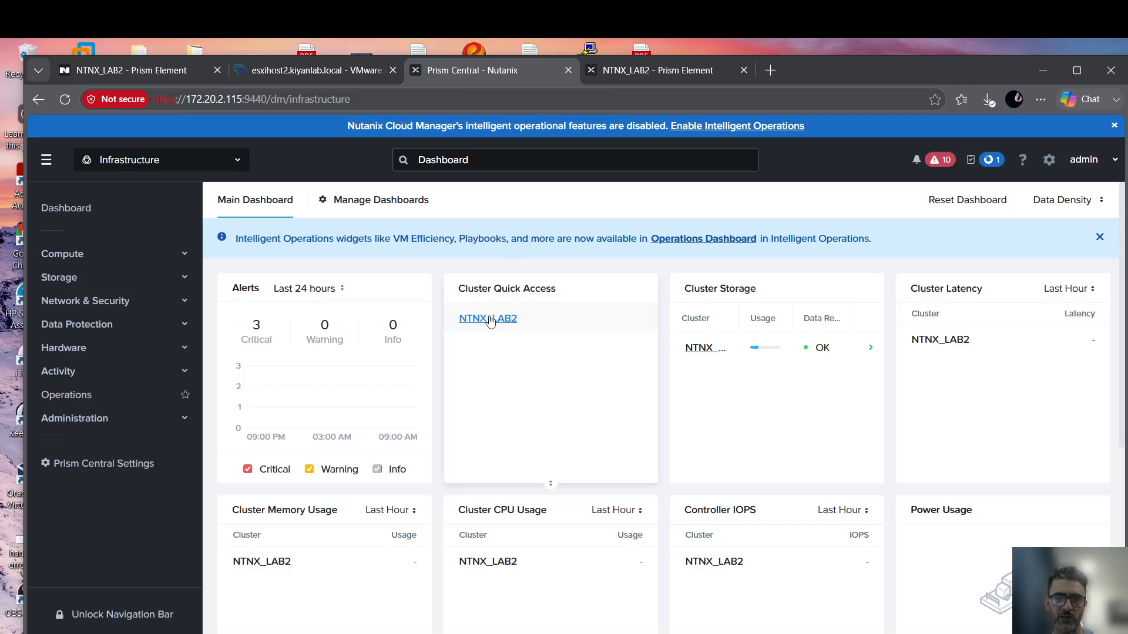
left_click(658, 75)
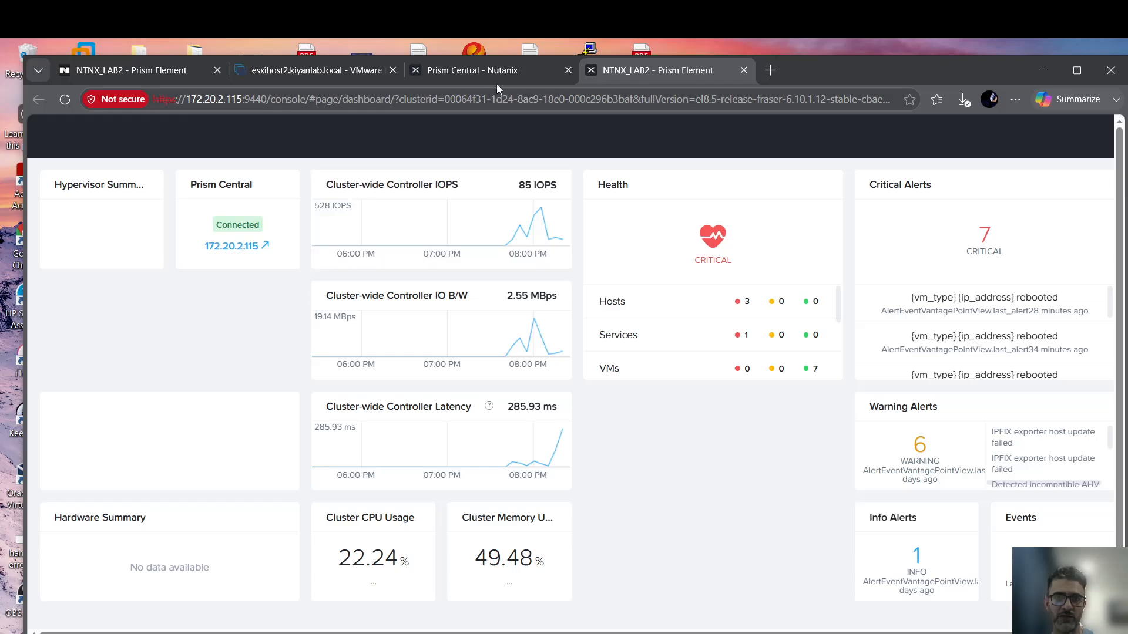
left_click(497, 78)
left_click_drag(269, 100, 178, 99)
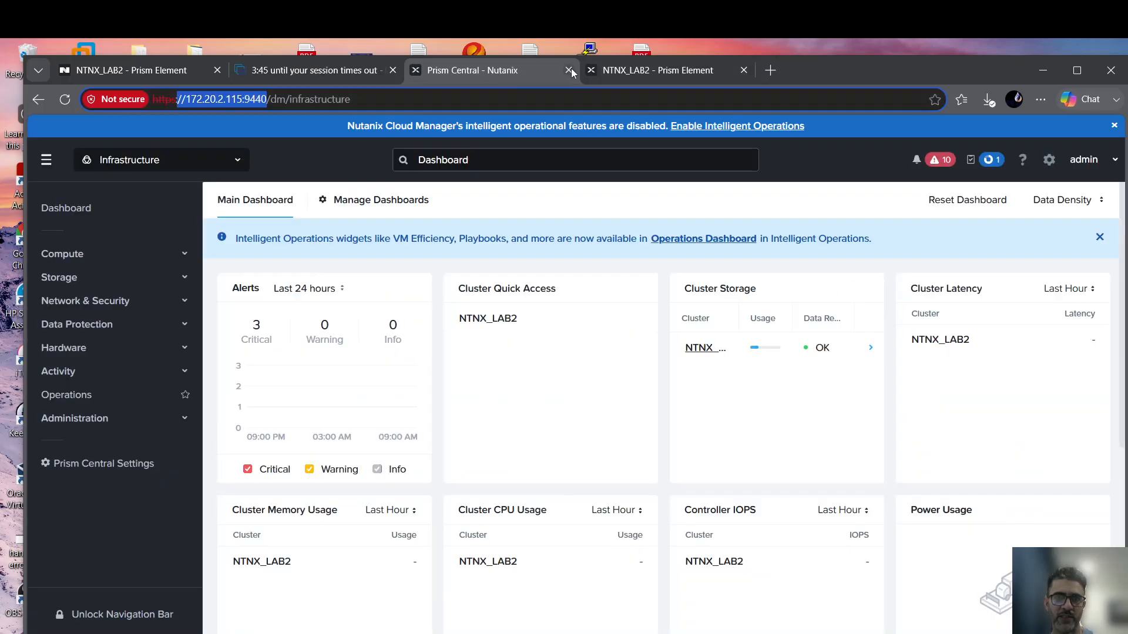
left_click(640, 74)
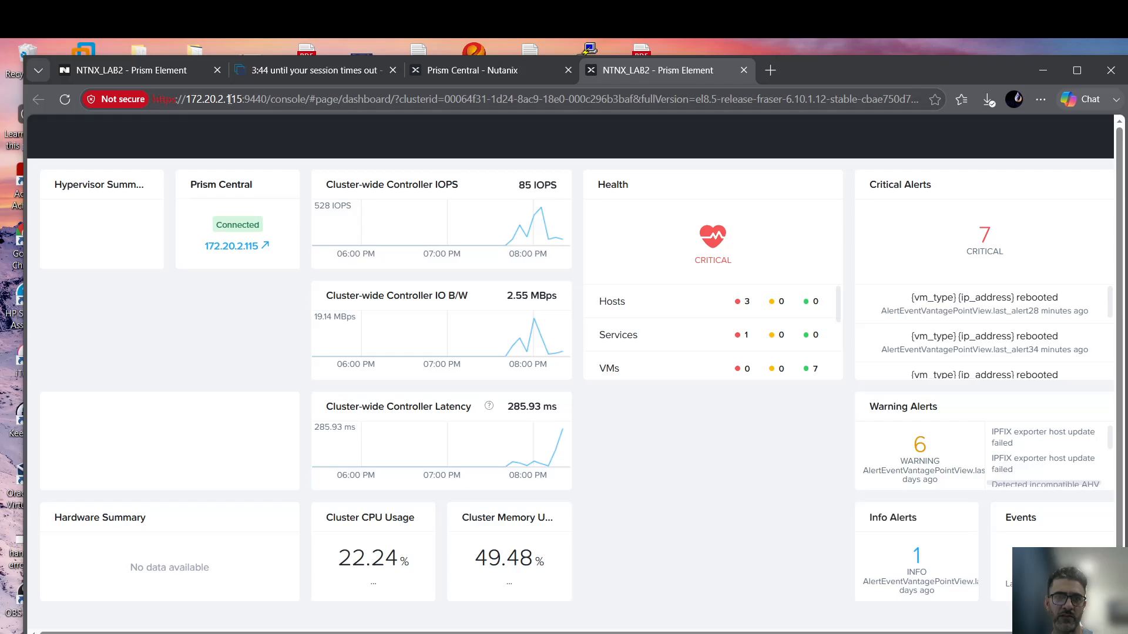
left_click_drag(250, 100, 151, 99)
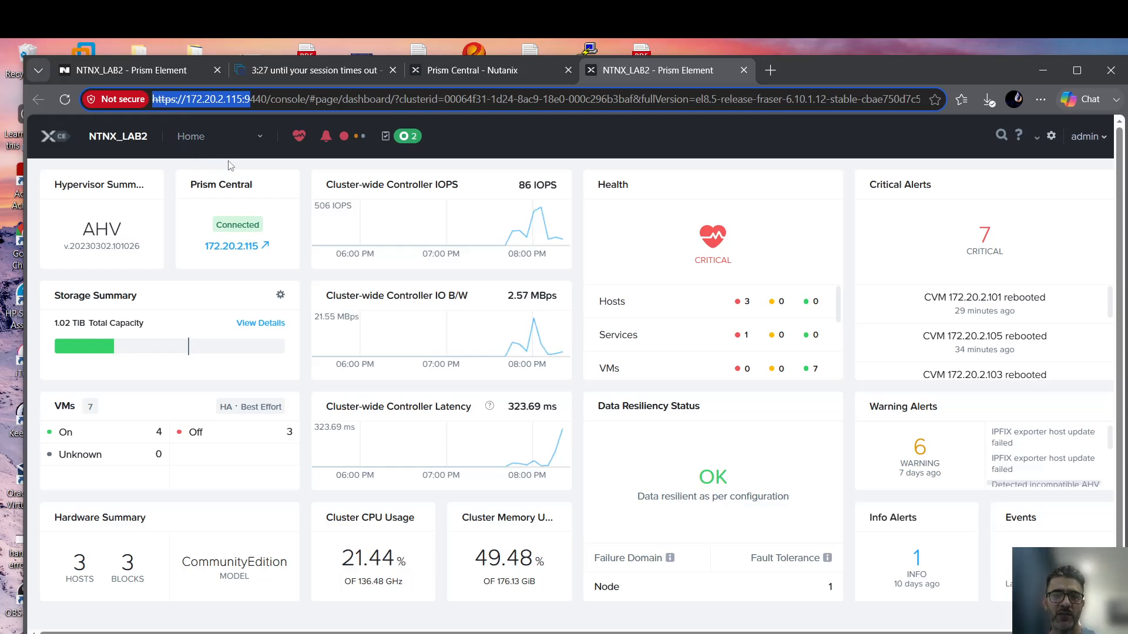
Return to the Prism Central Infrastructure dashboard showing NTNX_LAB2 latency, CPU usage and controller IOPS.
left_click(498, 78)
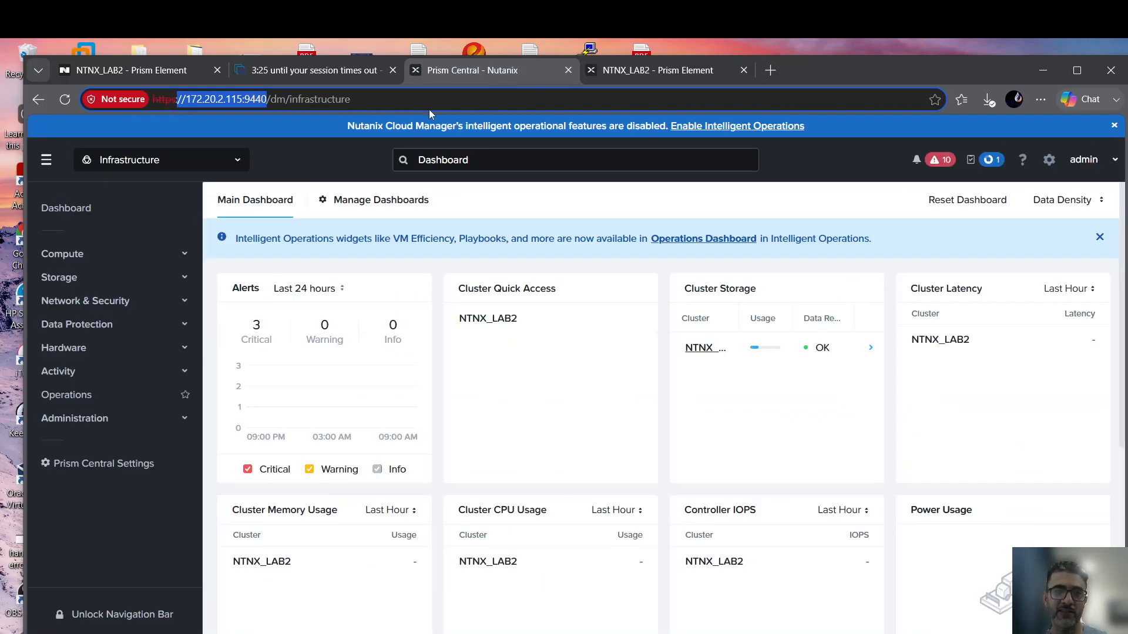
left_click(306, 155)
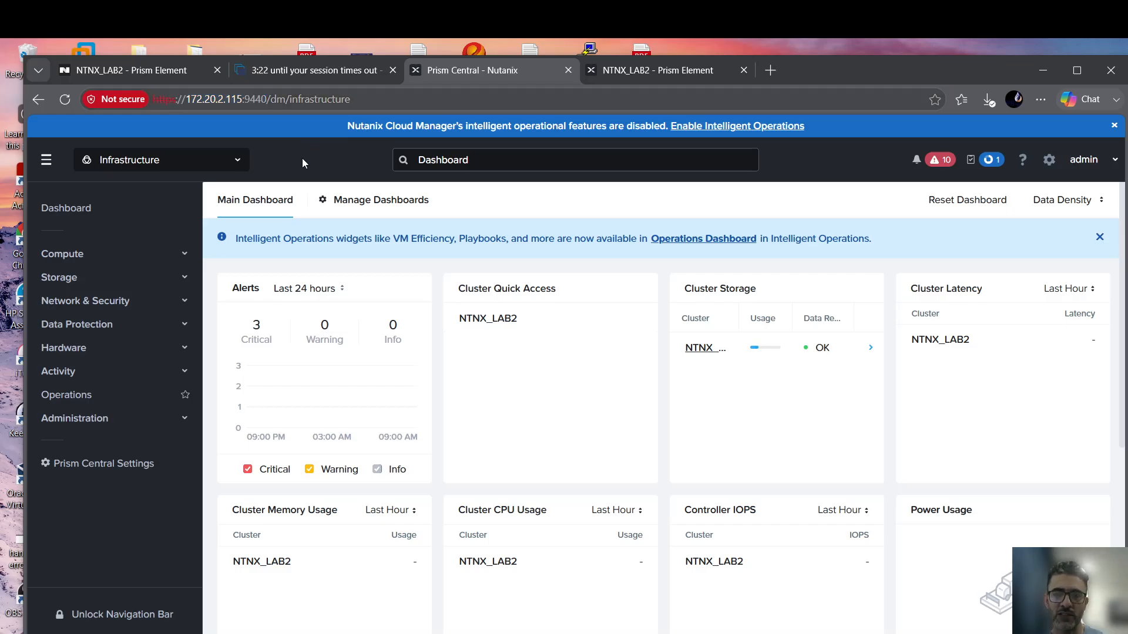